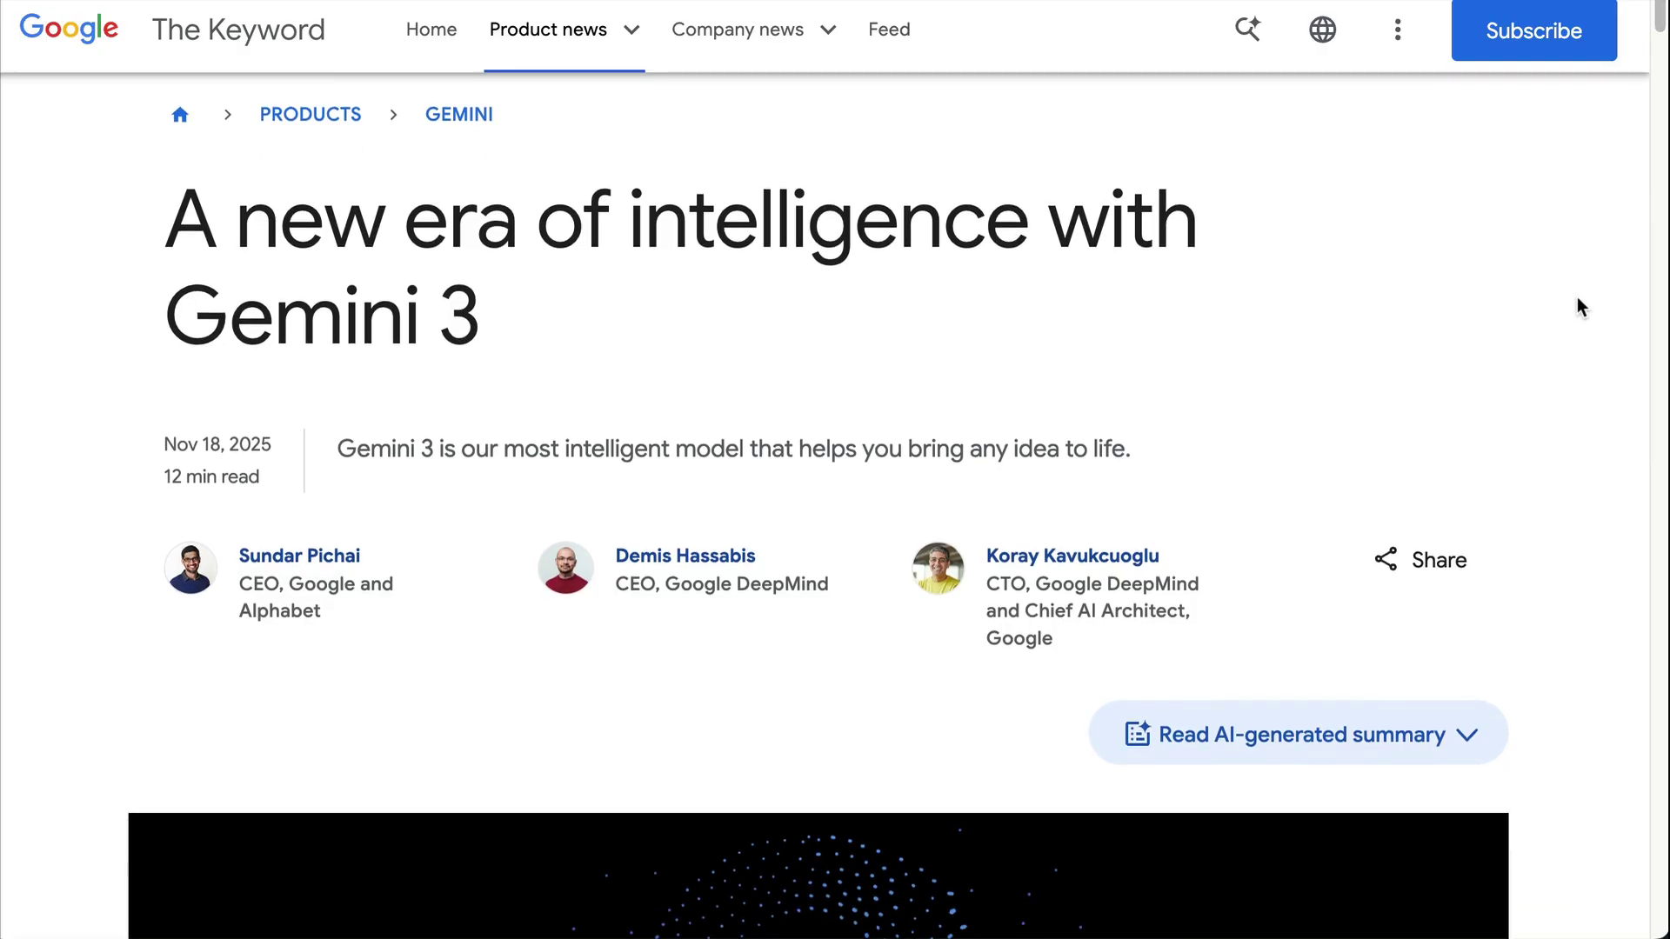
# Step: Highlight the Gemini 3 headline and summary line, then scroll down to the Introducing Gemini 3 section
pyautogui.moveTo(939, 367); pyautogui.dragTo(159, 258)
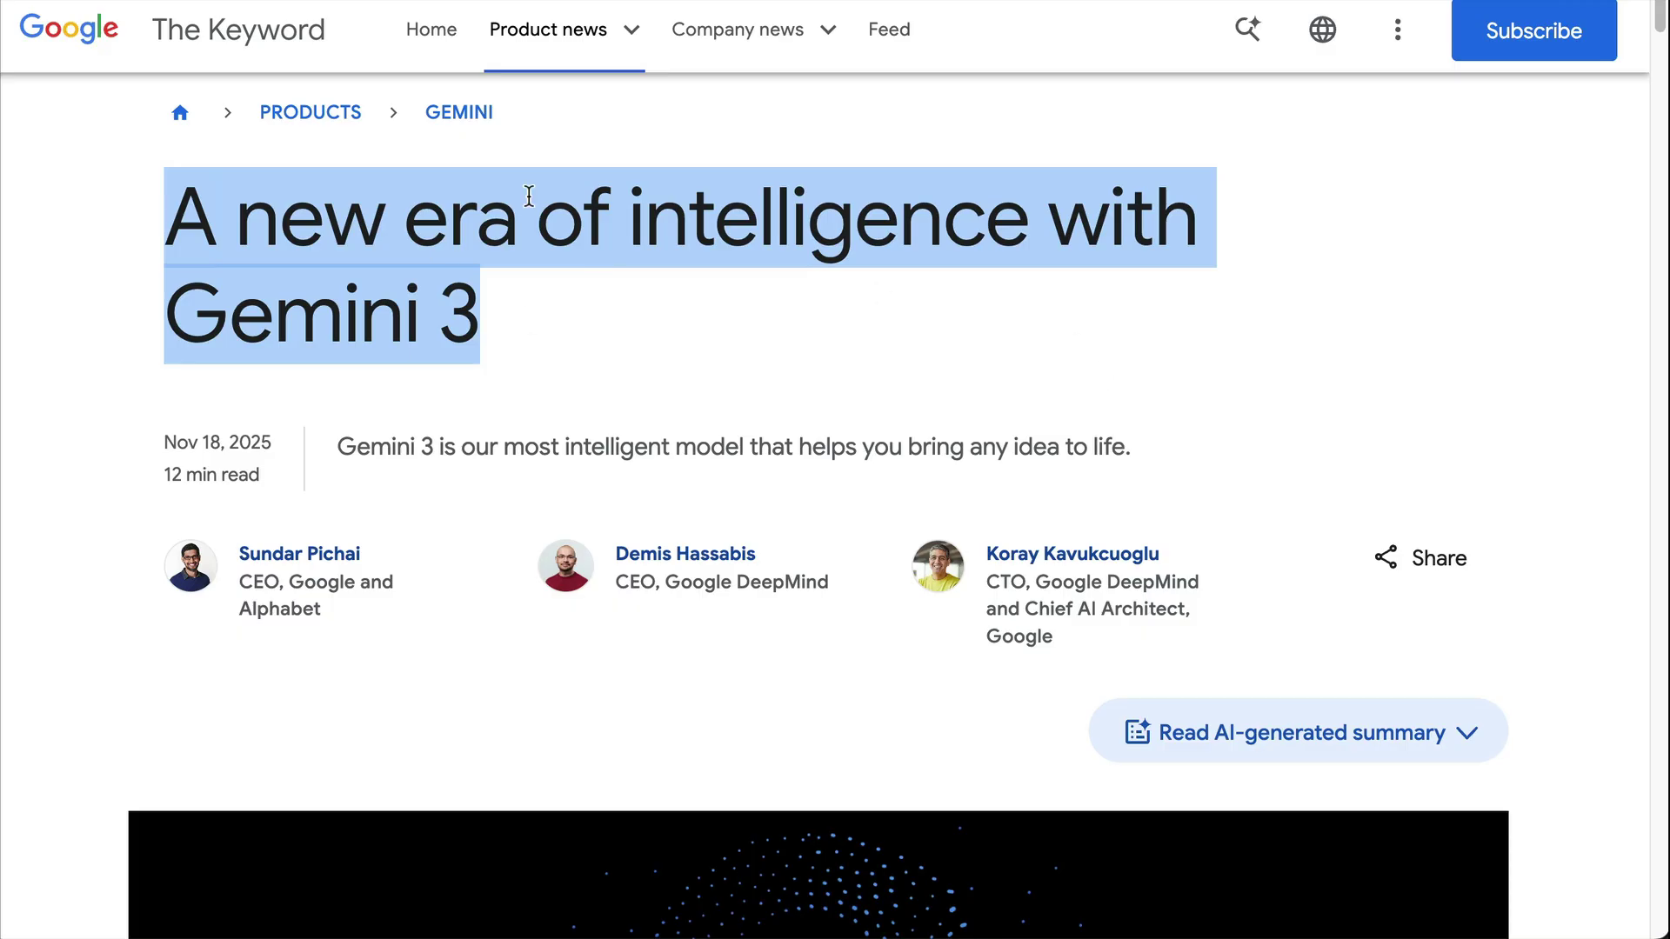
pyautogui.click(632, 358)
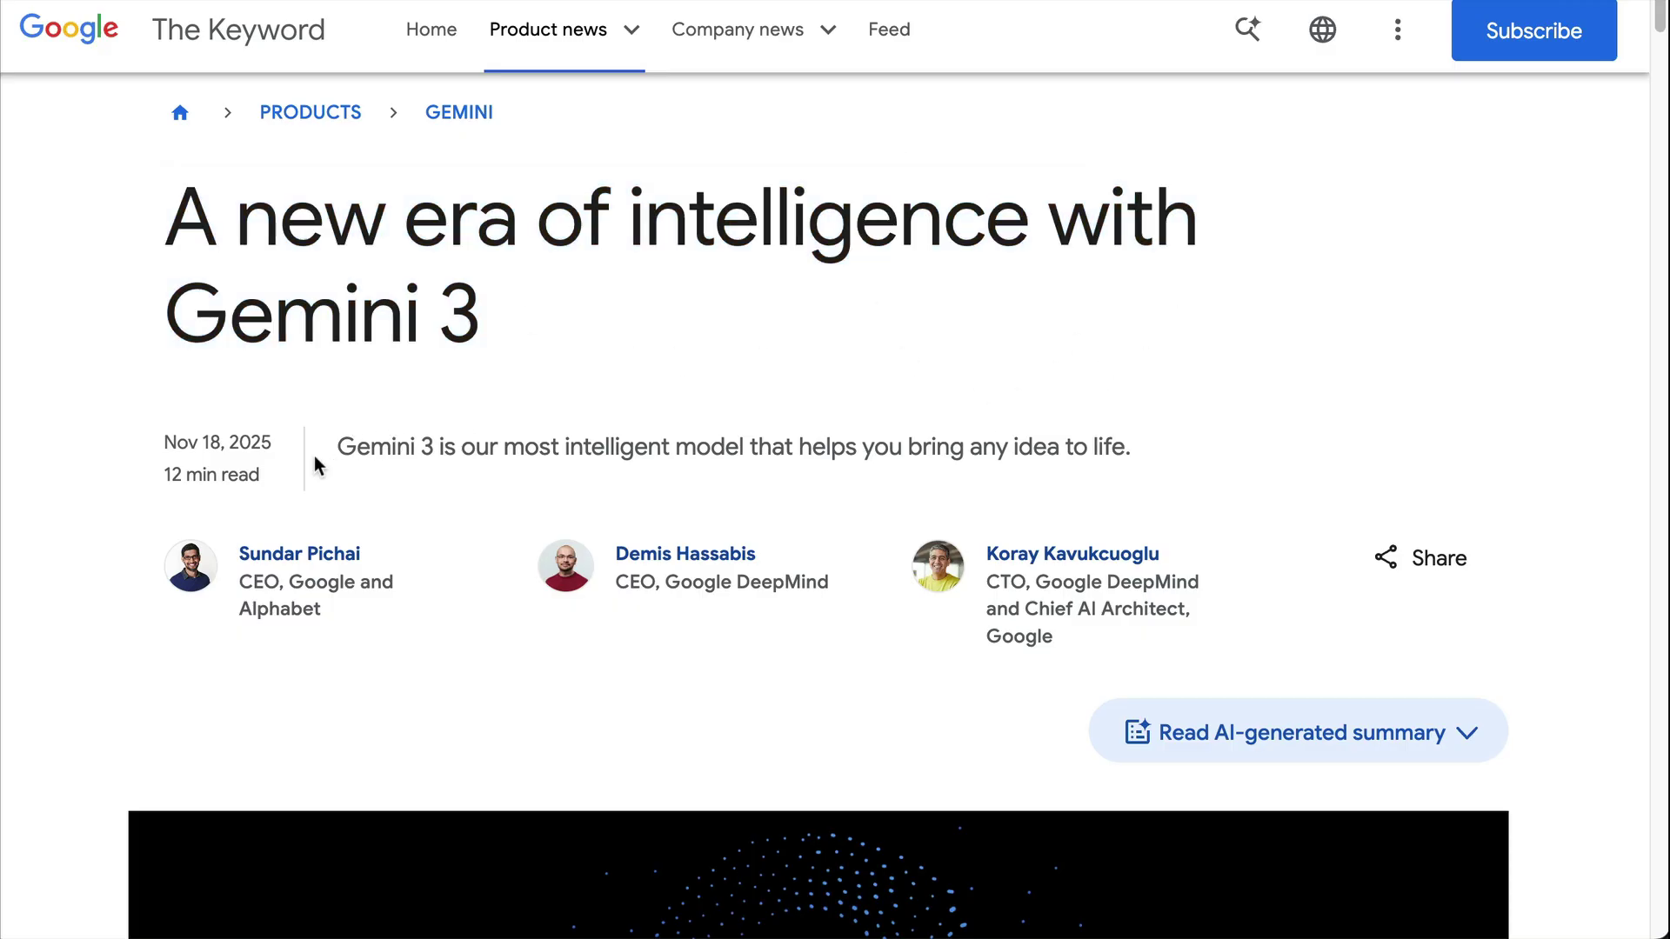
pyautogui.moveTo(316, 466); pyautogui.dragTo(1190, 449)
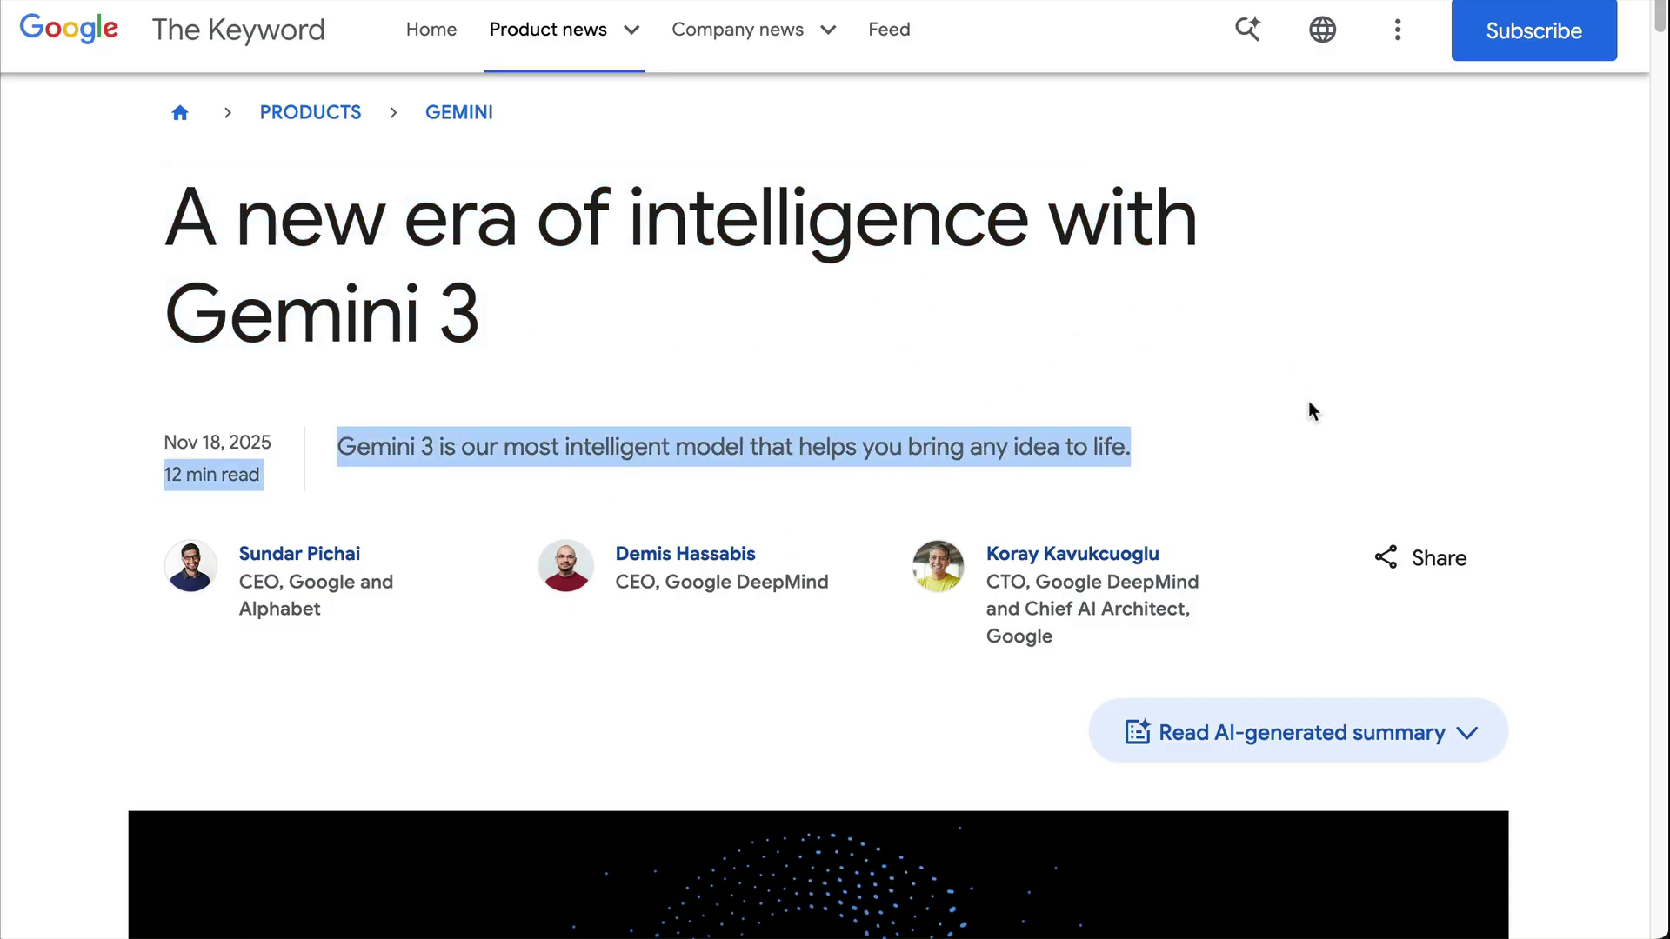
pyautogui.scroll(-15, 1311, 411)
pyautogui.scroll(-5, 1311, 409)
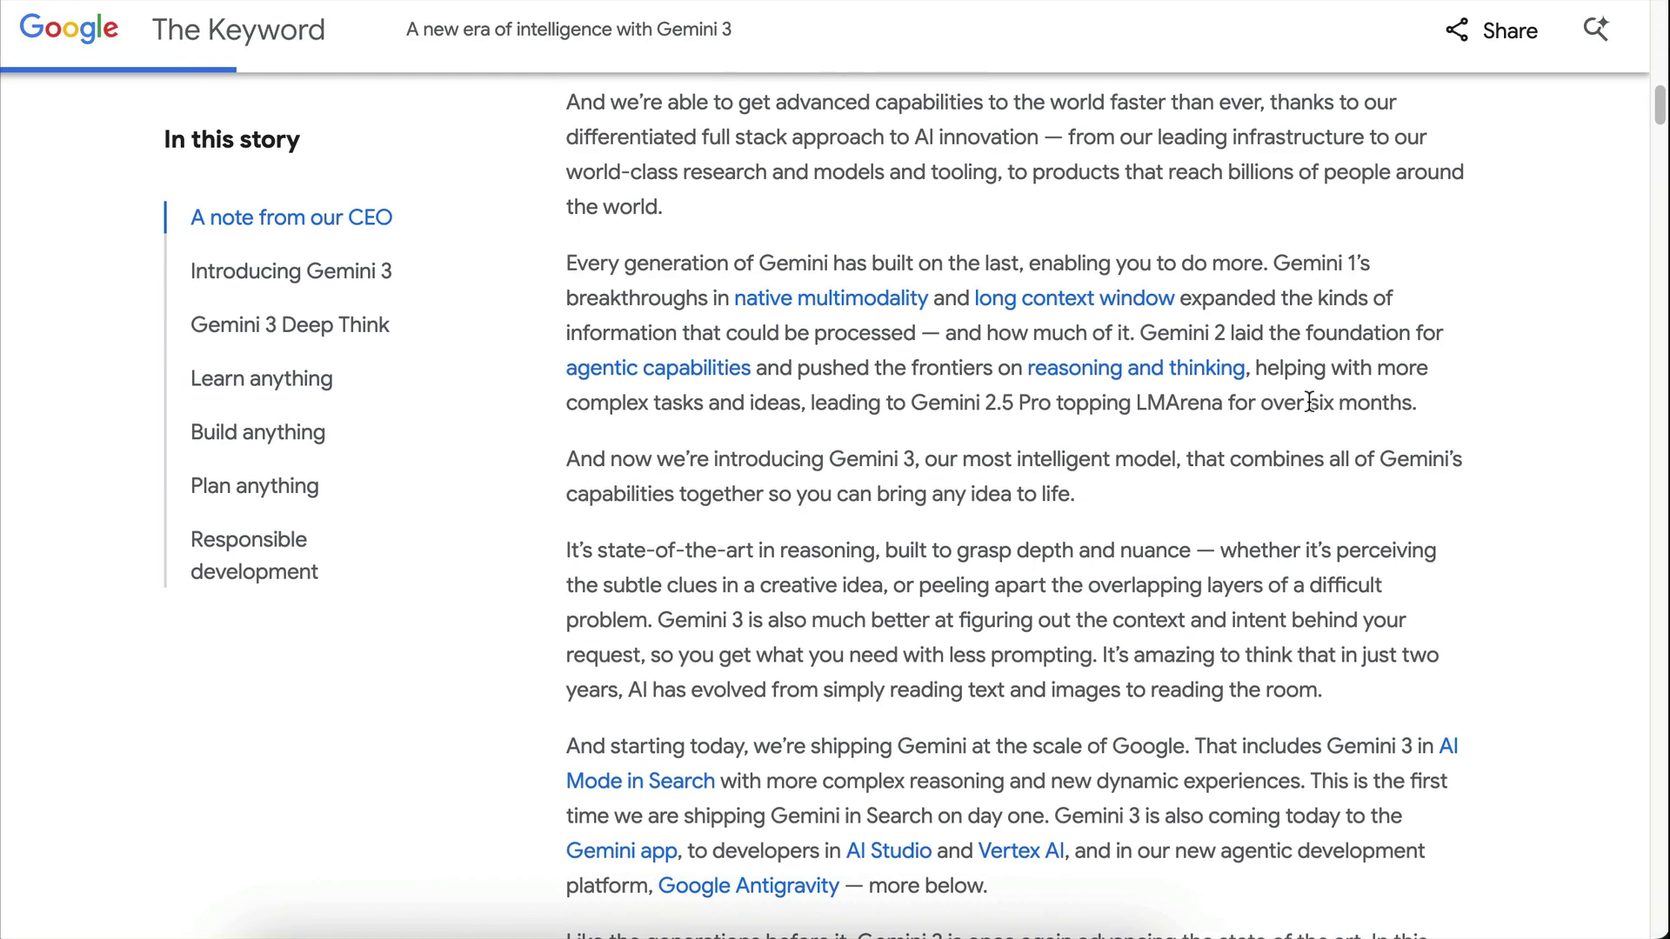
pyautogui.scroll(-10, 1309, 401)
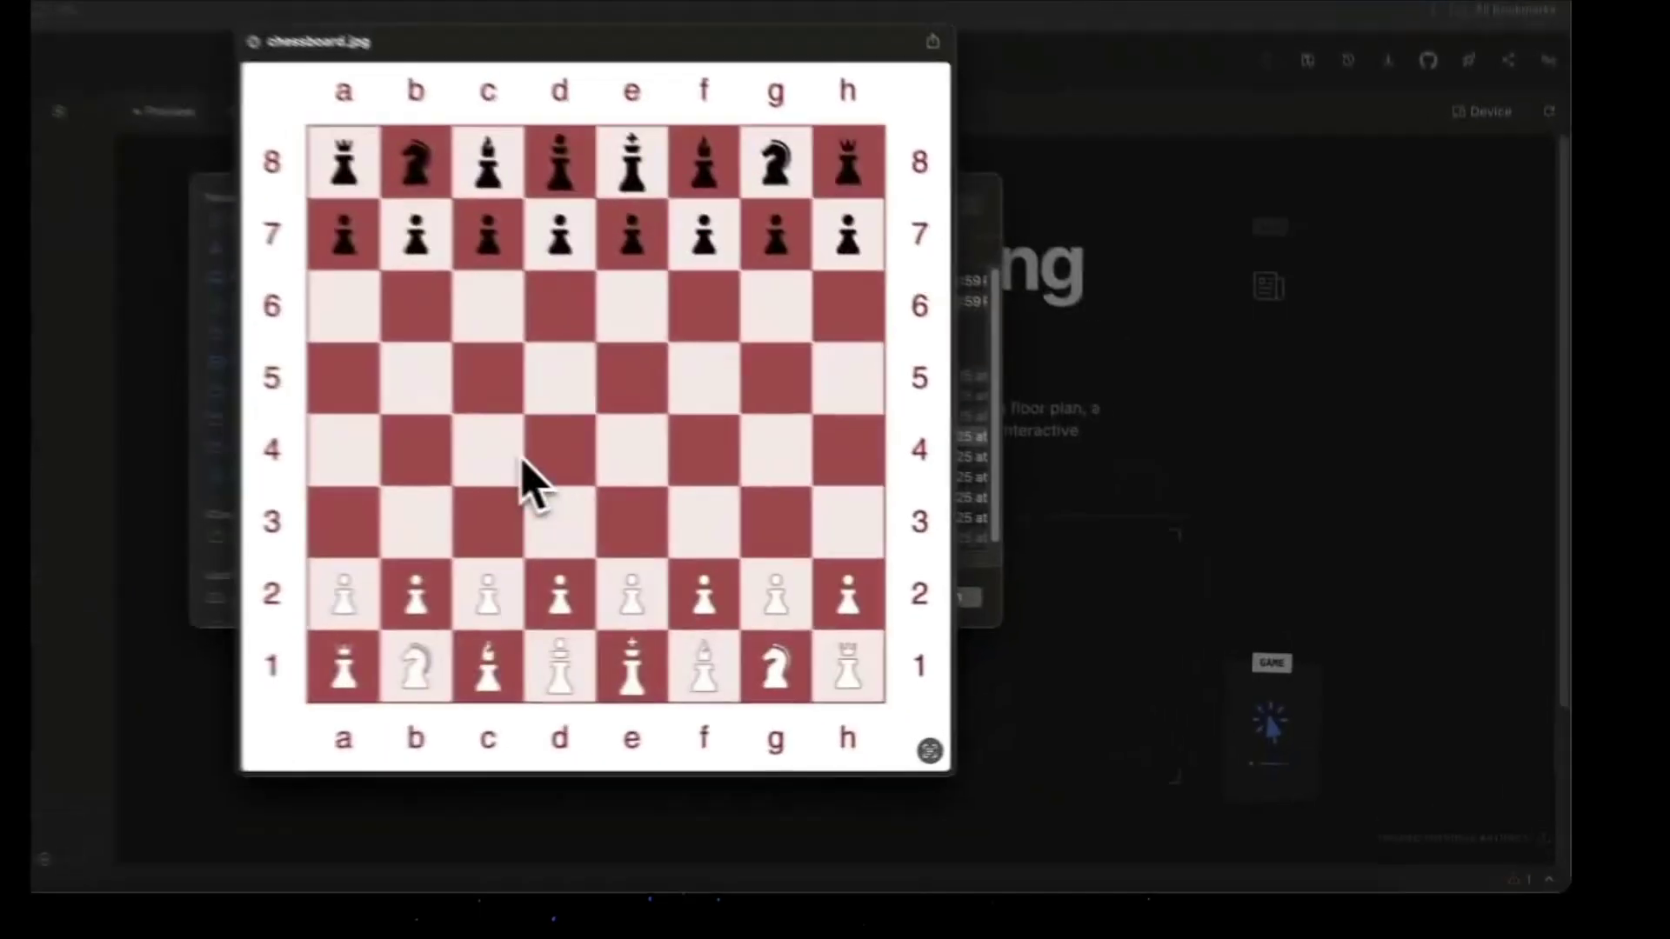
# Step: Generate a chess game from chessboard.jpg and play b4, c6, Nc3, c5, then bxc5
pyautogui.press('space')
pyautogui.click(957, 600)
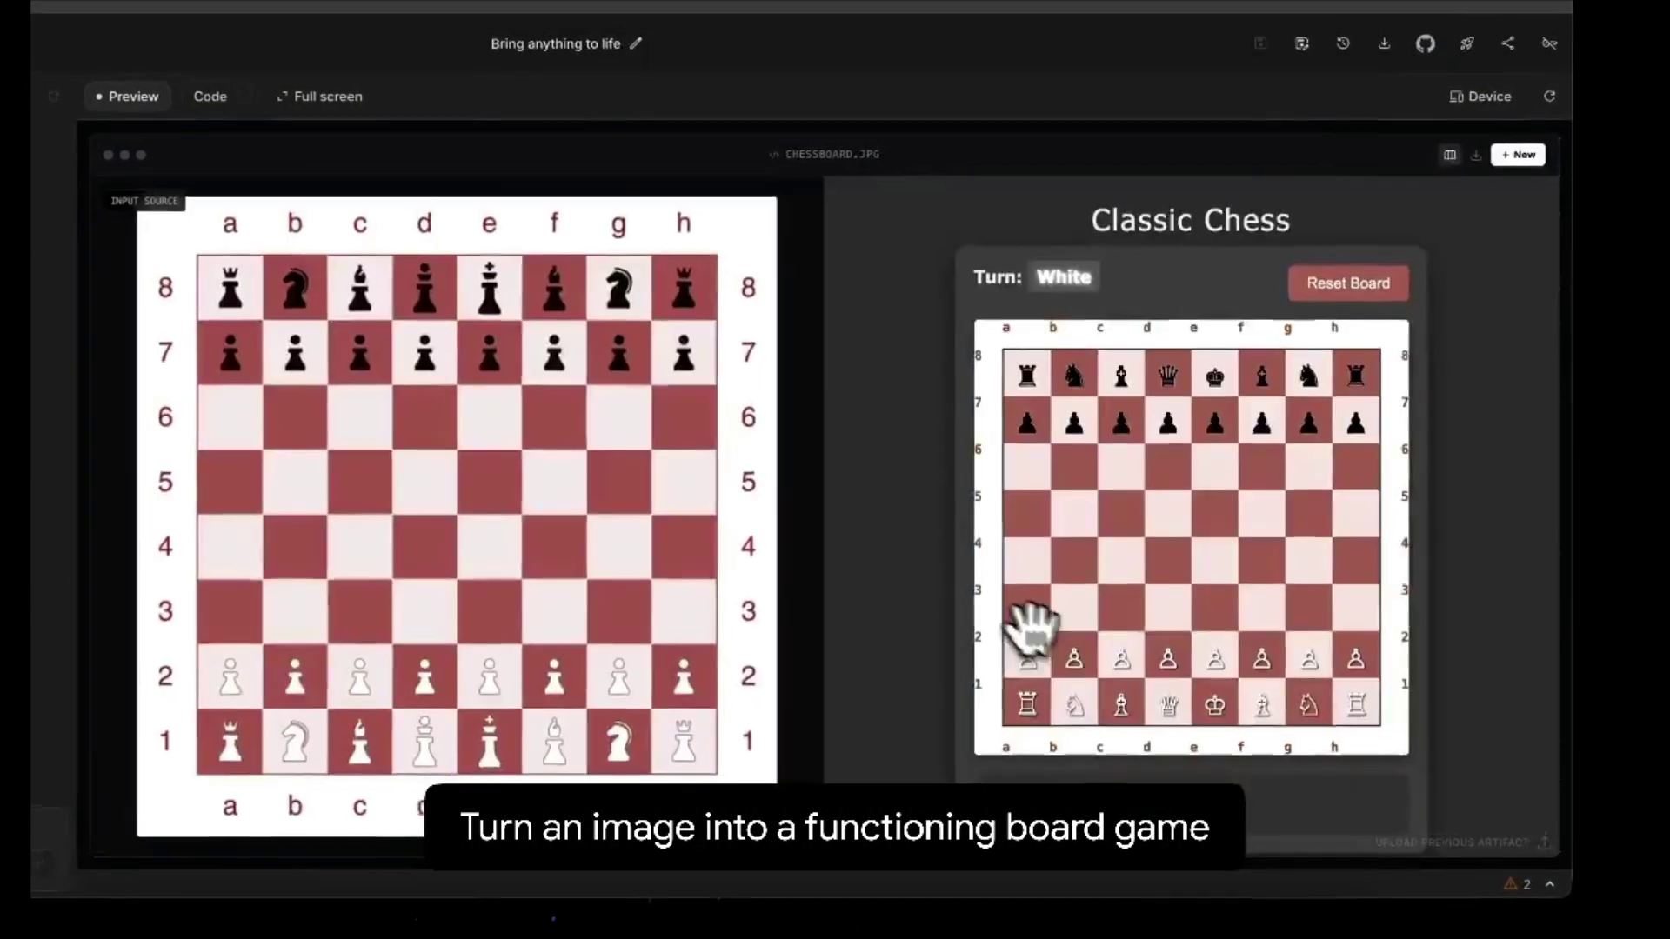
pyautogui.click(1074, 659)
pyautogui.click(1075, 564)
pyautogui.click(1121, 423)
pyautogui.click(1123, 509)
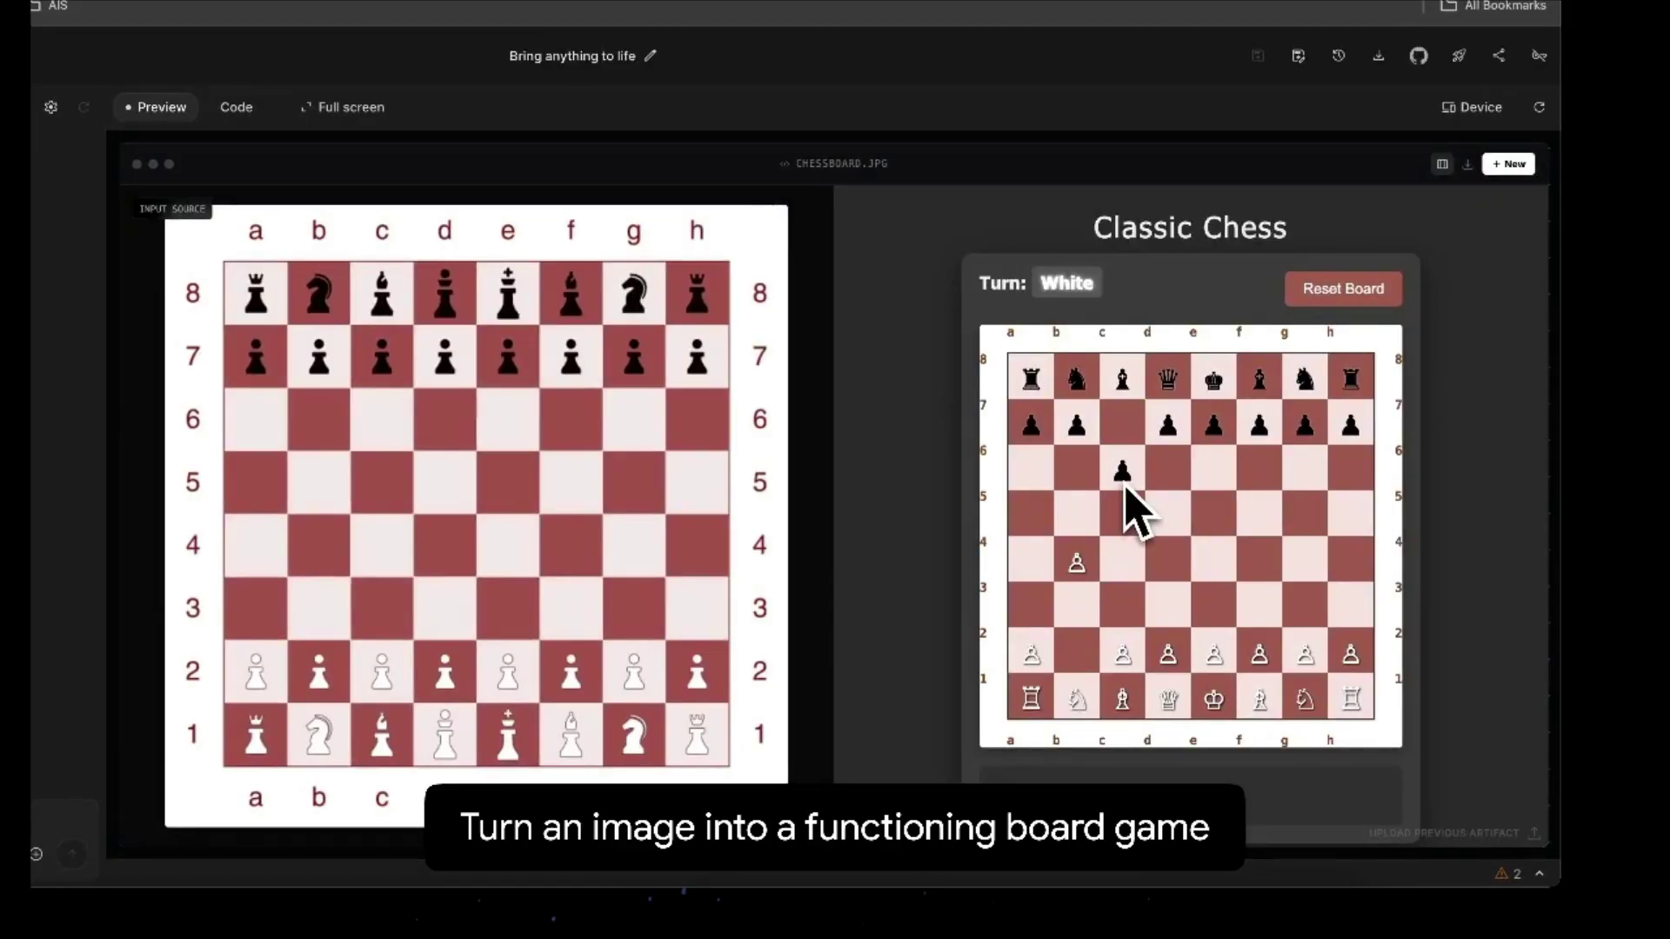
pyautogui.click(1074, 704)
pyautogui.click(1121, 608)
pyautogui.click(1121, 470)
pyautogui.click(1122, 517)
pyautogui.click(1076, 562)
pyautogui.click(1121, 516)
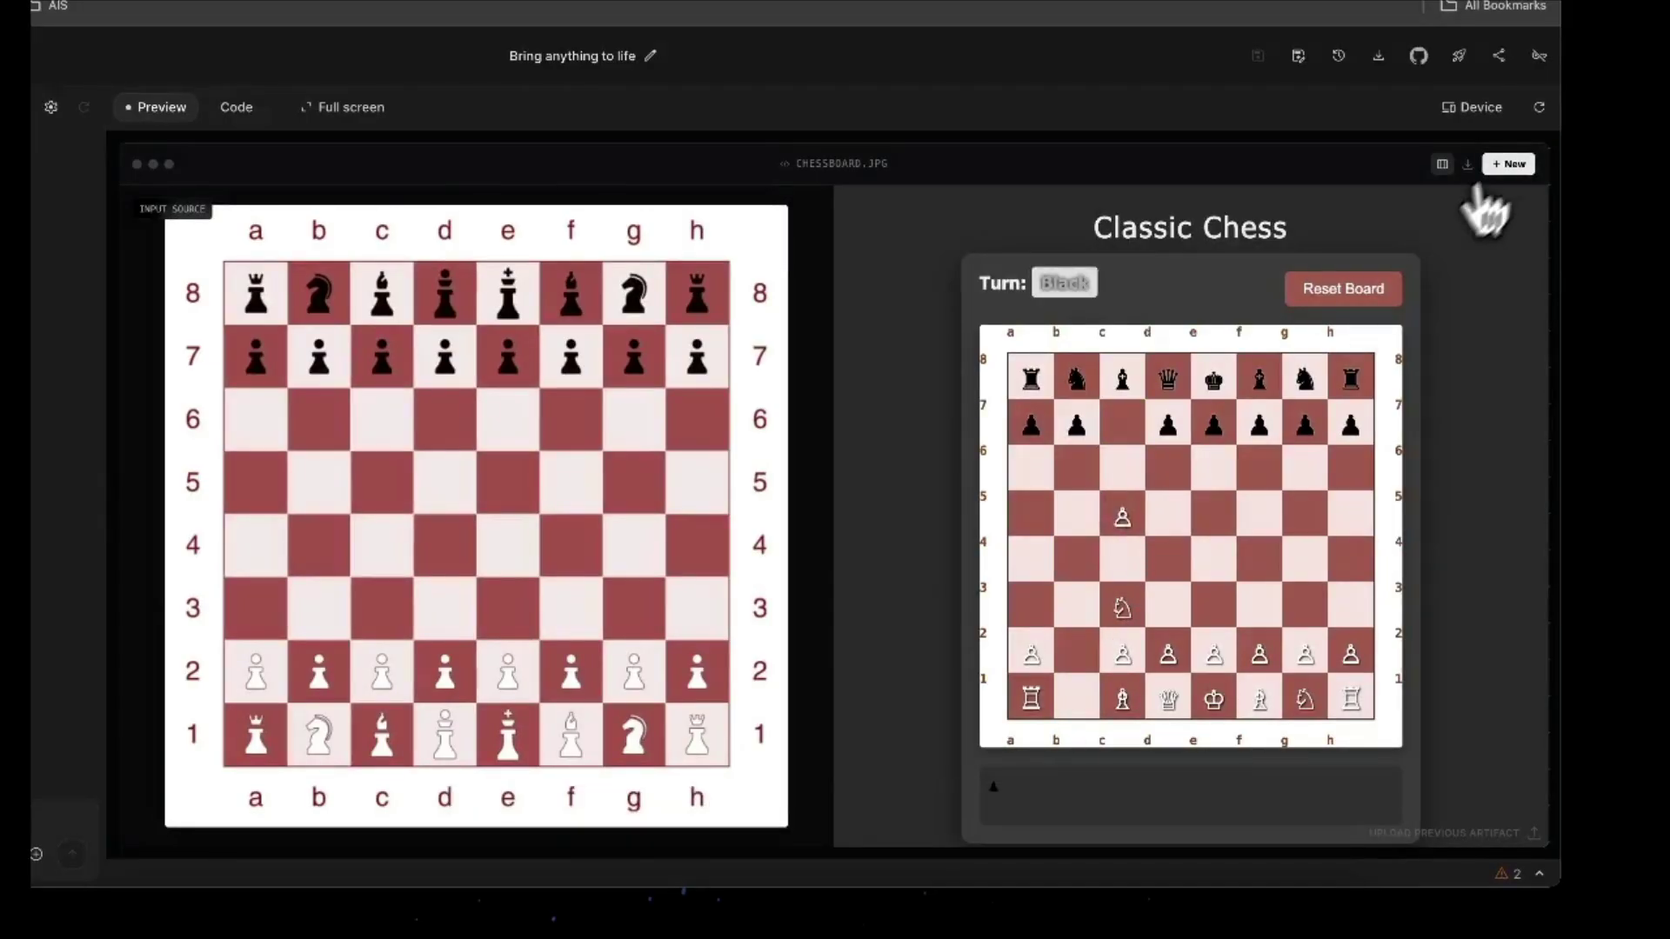
# Step: Generate a travel website from the napkin sketch photo and load more of its blog posts
pyautogui.click(1513, 164)
pyautogui.click(1052, 748)
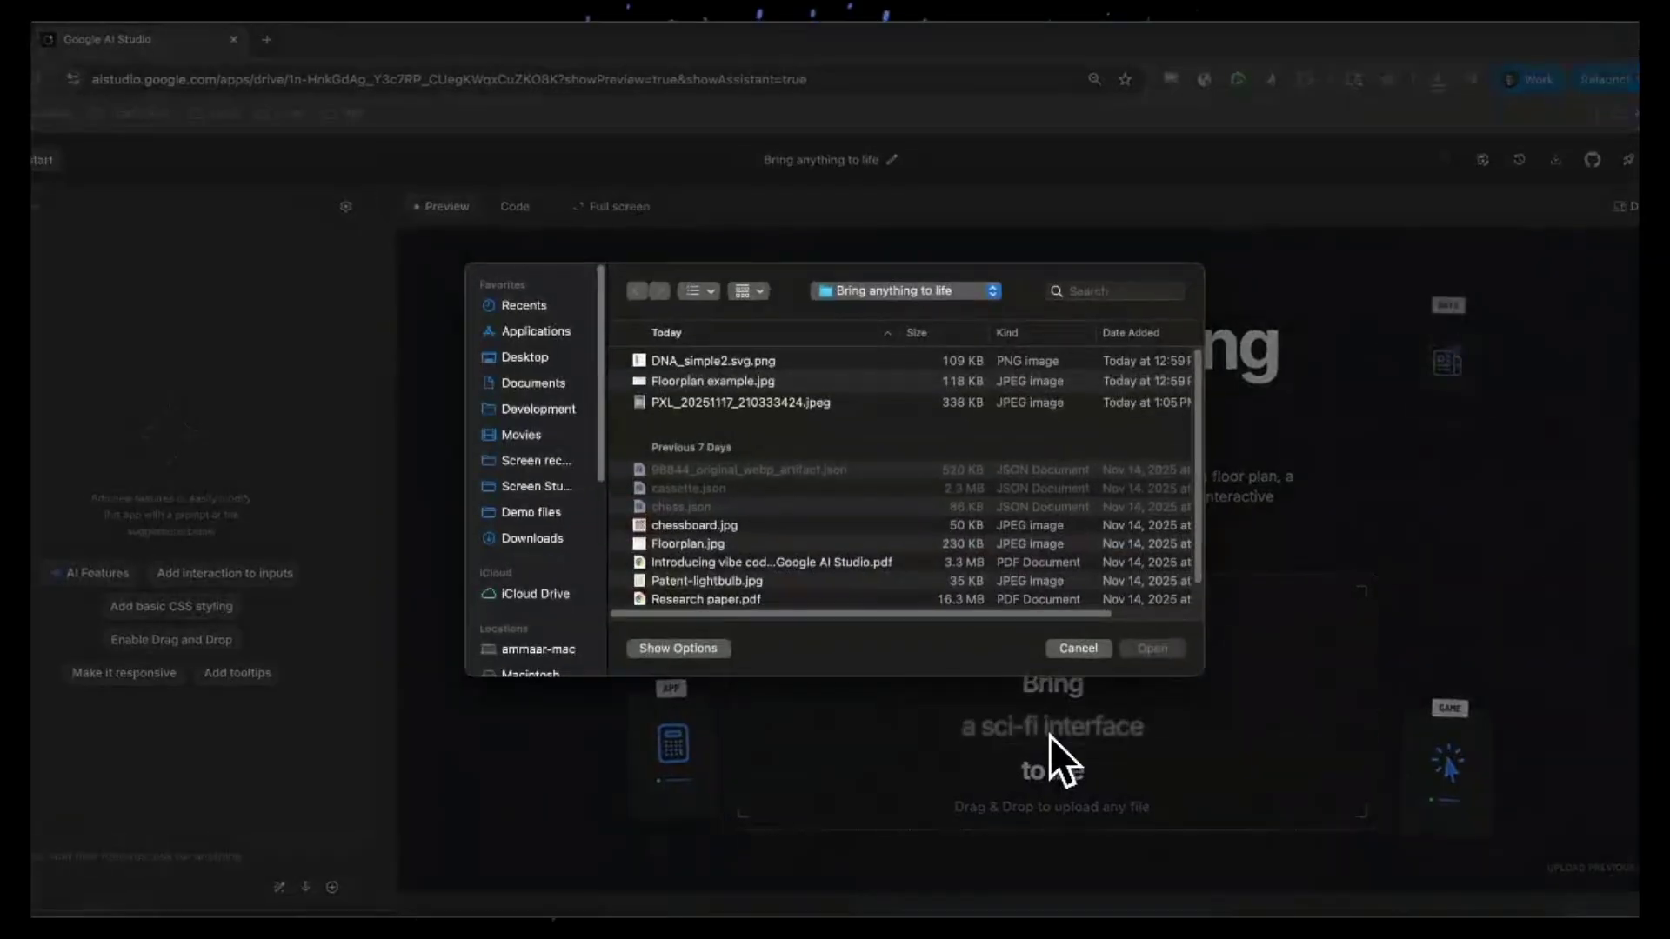
pyautogui.click(732, 403)
pyautogui.press('space')
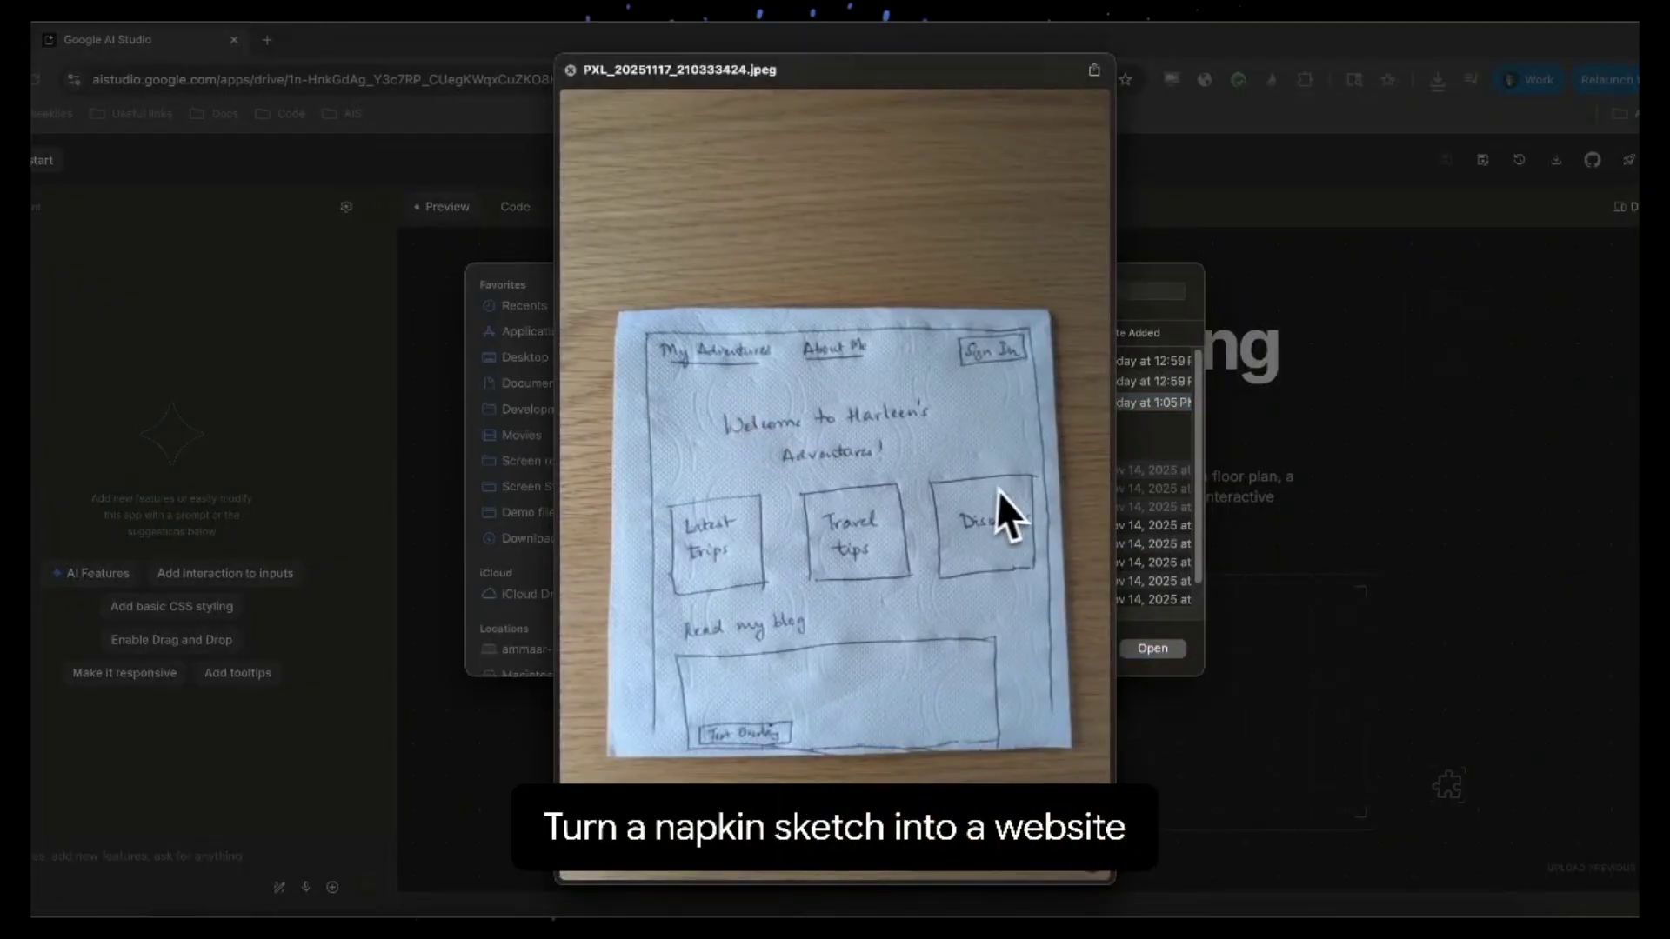
pyautogui.press('space')
pyautogui.press('Return')
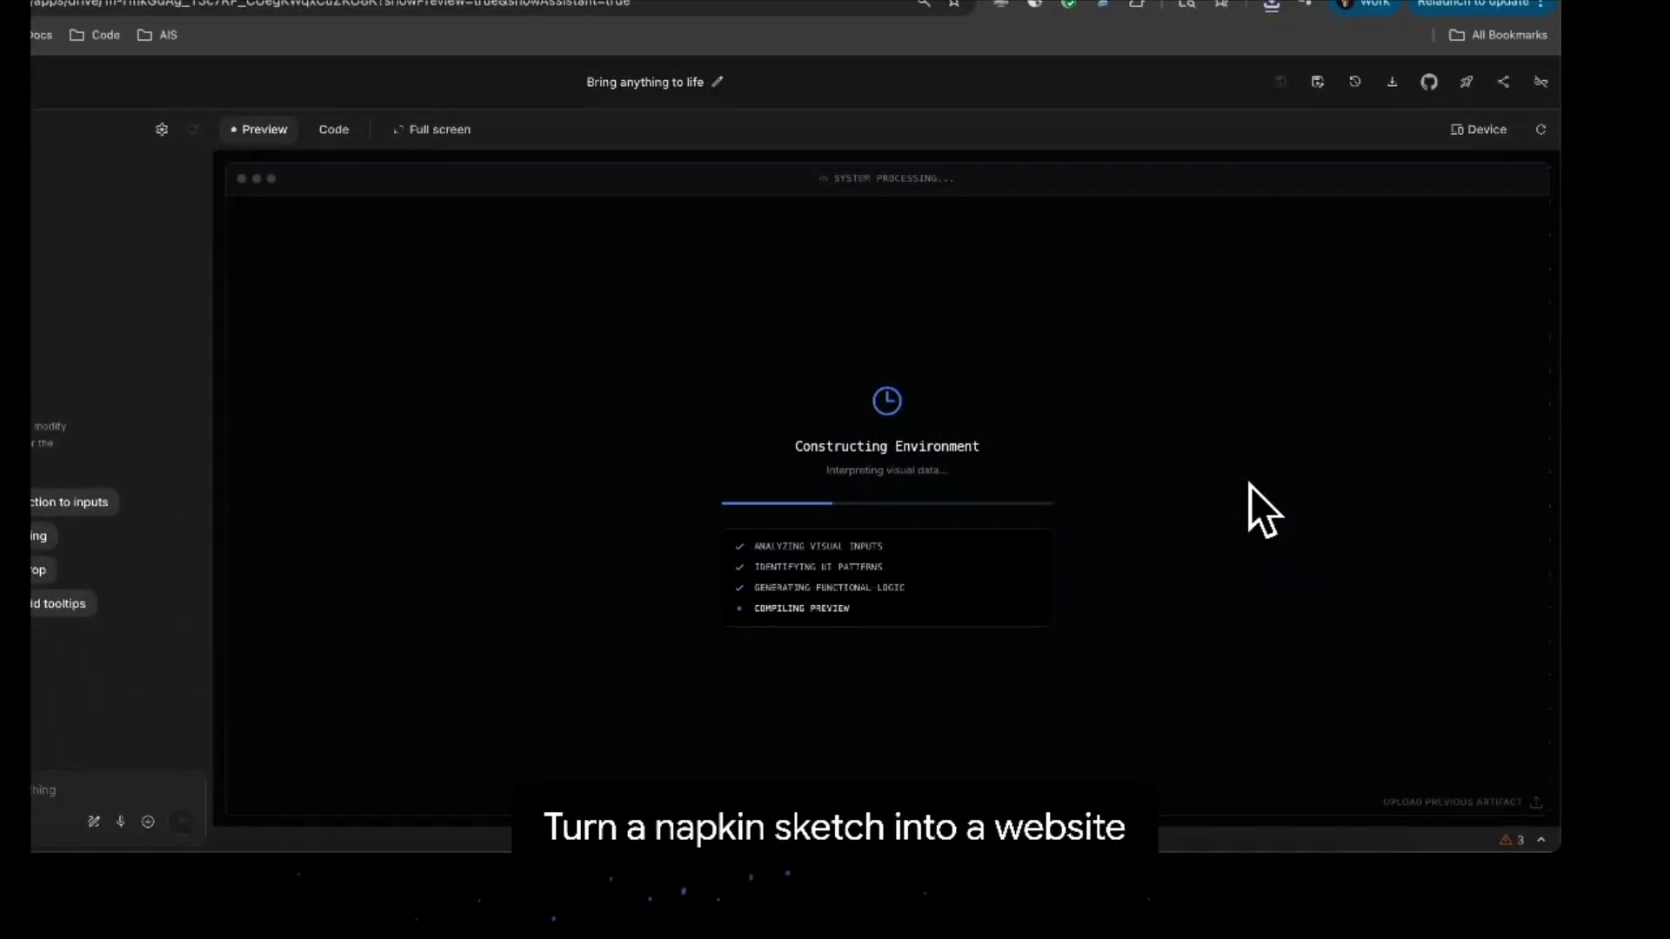
pyautogui.scroll(-8, 1184, 522)
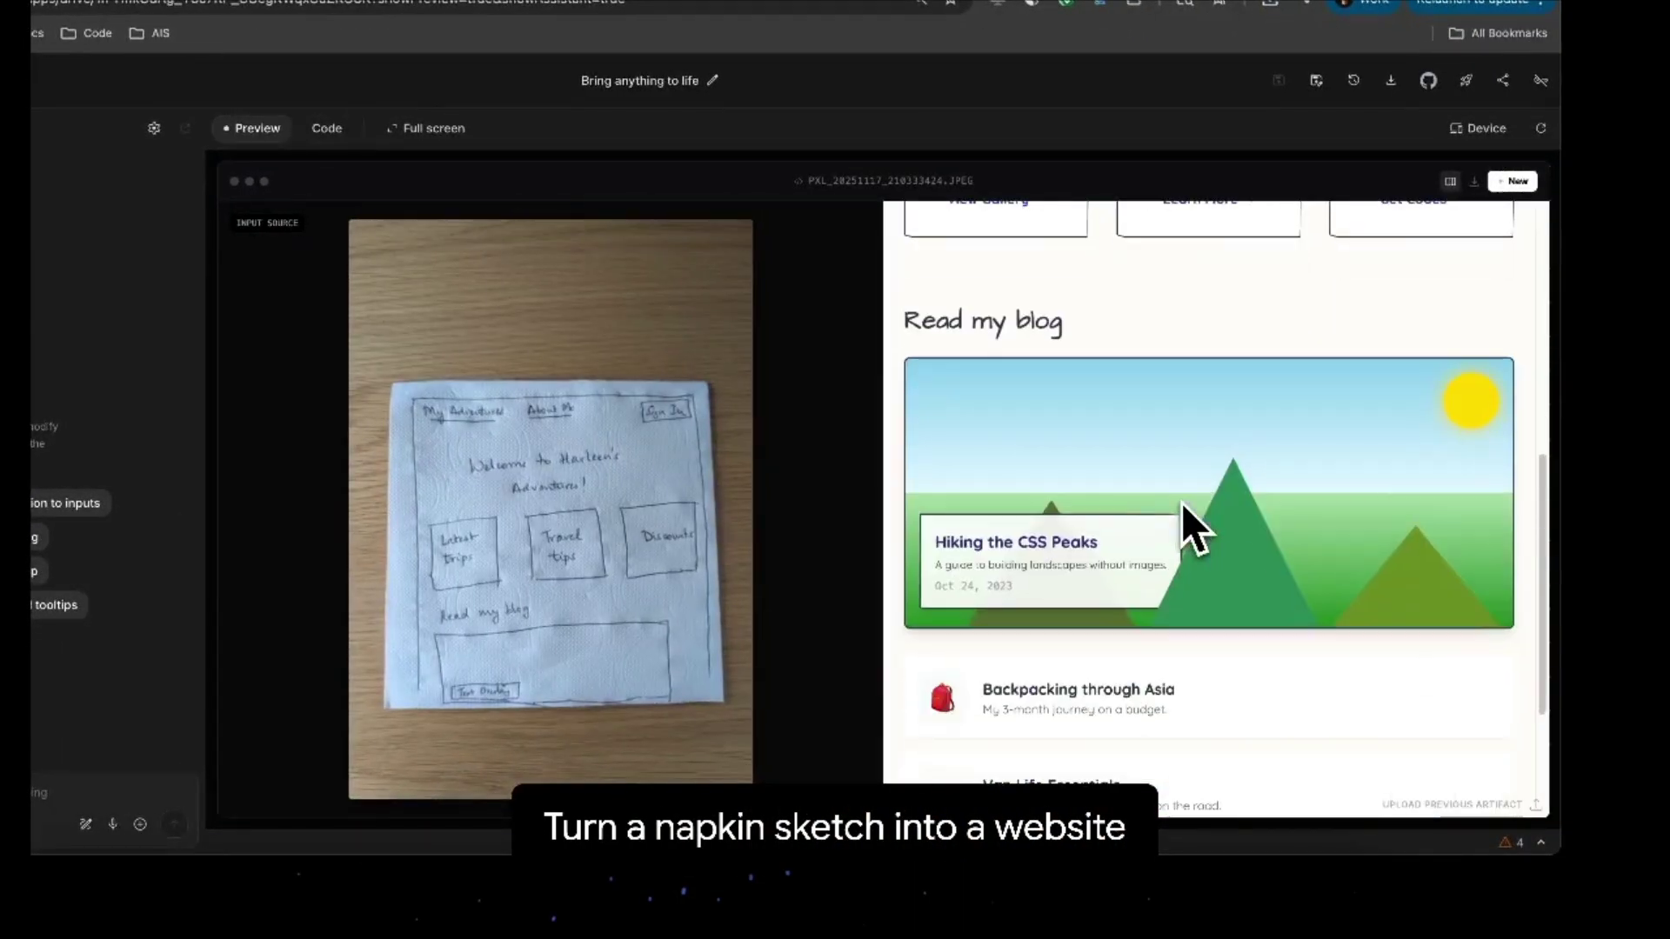
pyautogui.click(1245, 730)
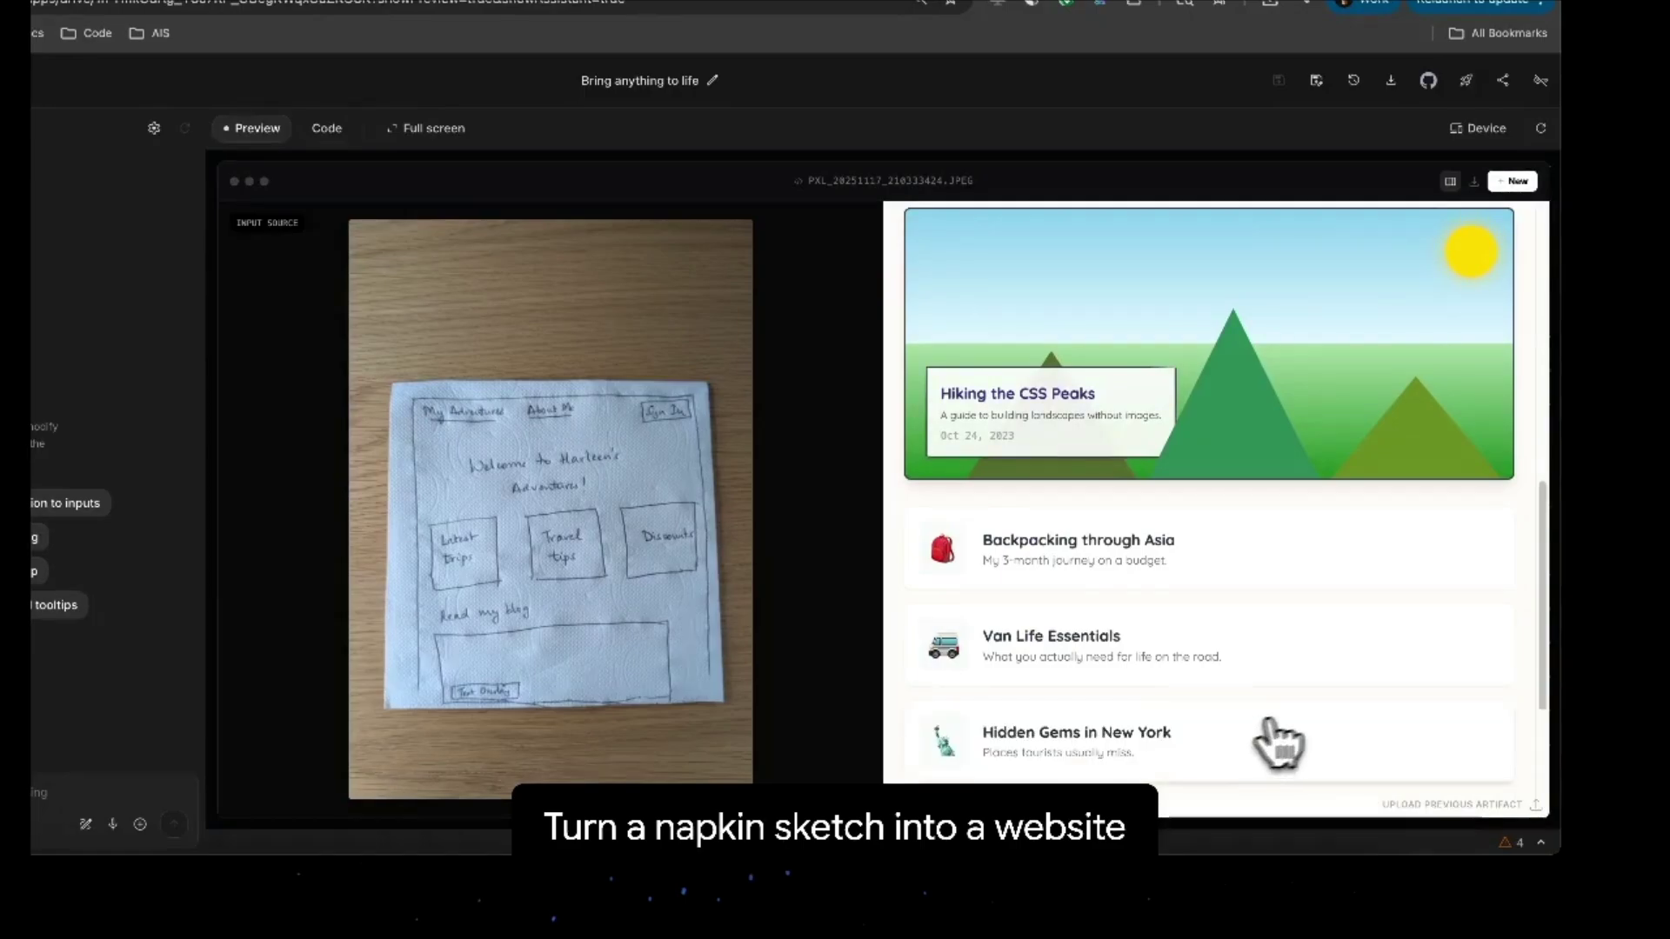
pyautogui.scroll(-3, 1304, 735)
pyautogui.scroll(10, 1313, 730)
# Step: Generate a floor-plan designer from the floor plan image and switch between the second and ground floors
pyautogui.click(1513, 181)
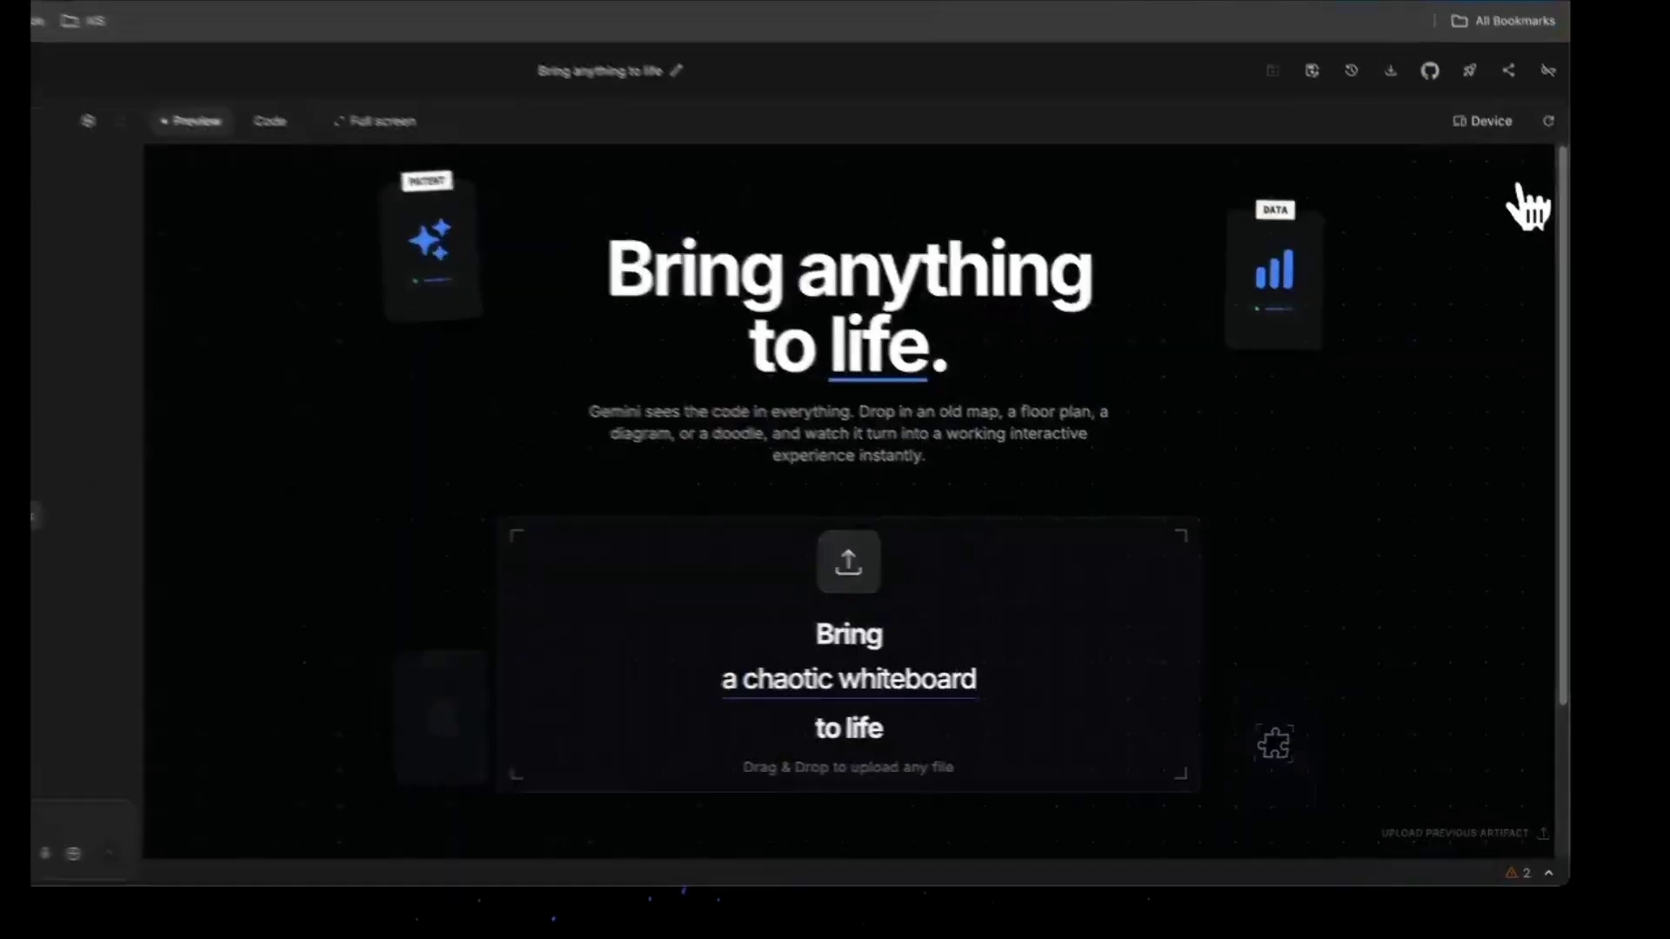
pyautogui.click(848, 560)
pyautogui.press('space')
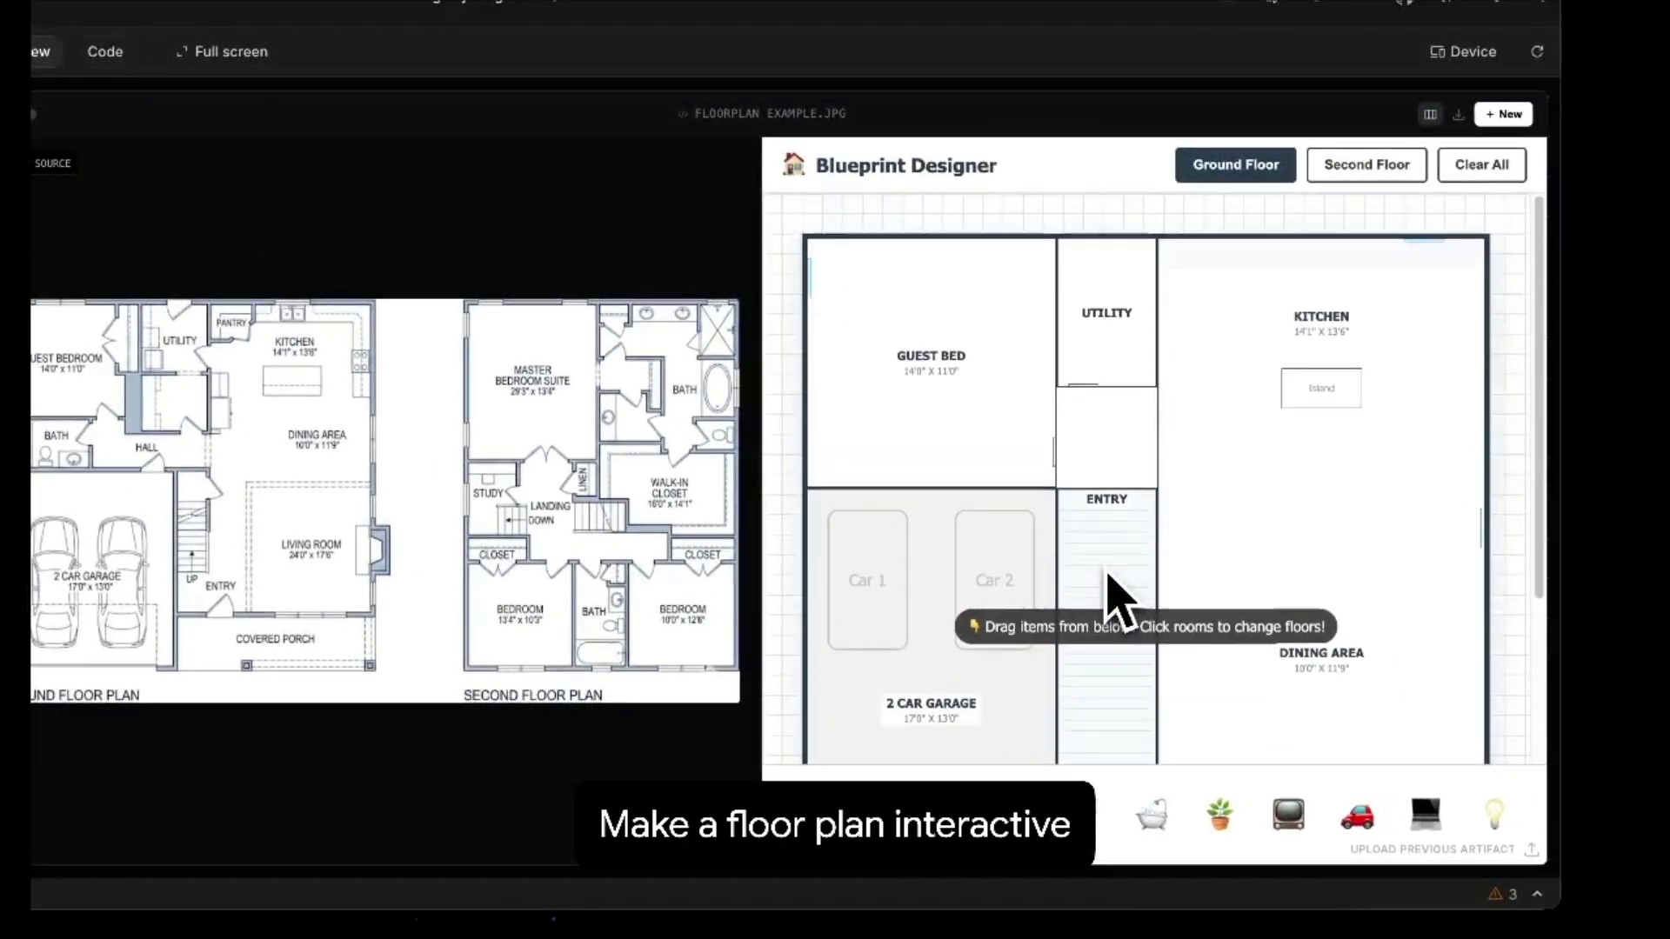
pyautogui.click(1361, 167)
pyautogui.click(1235, 167)
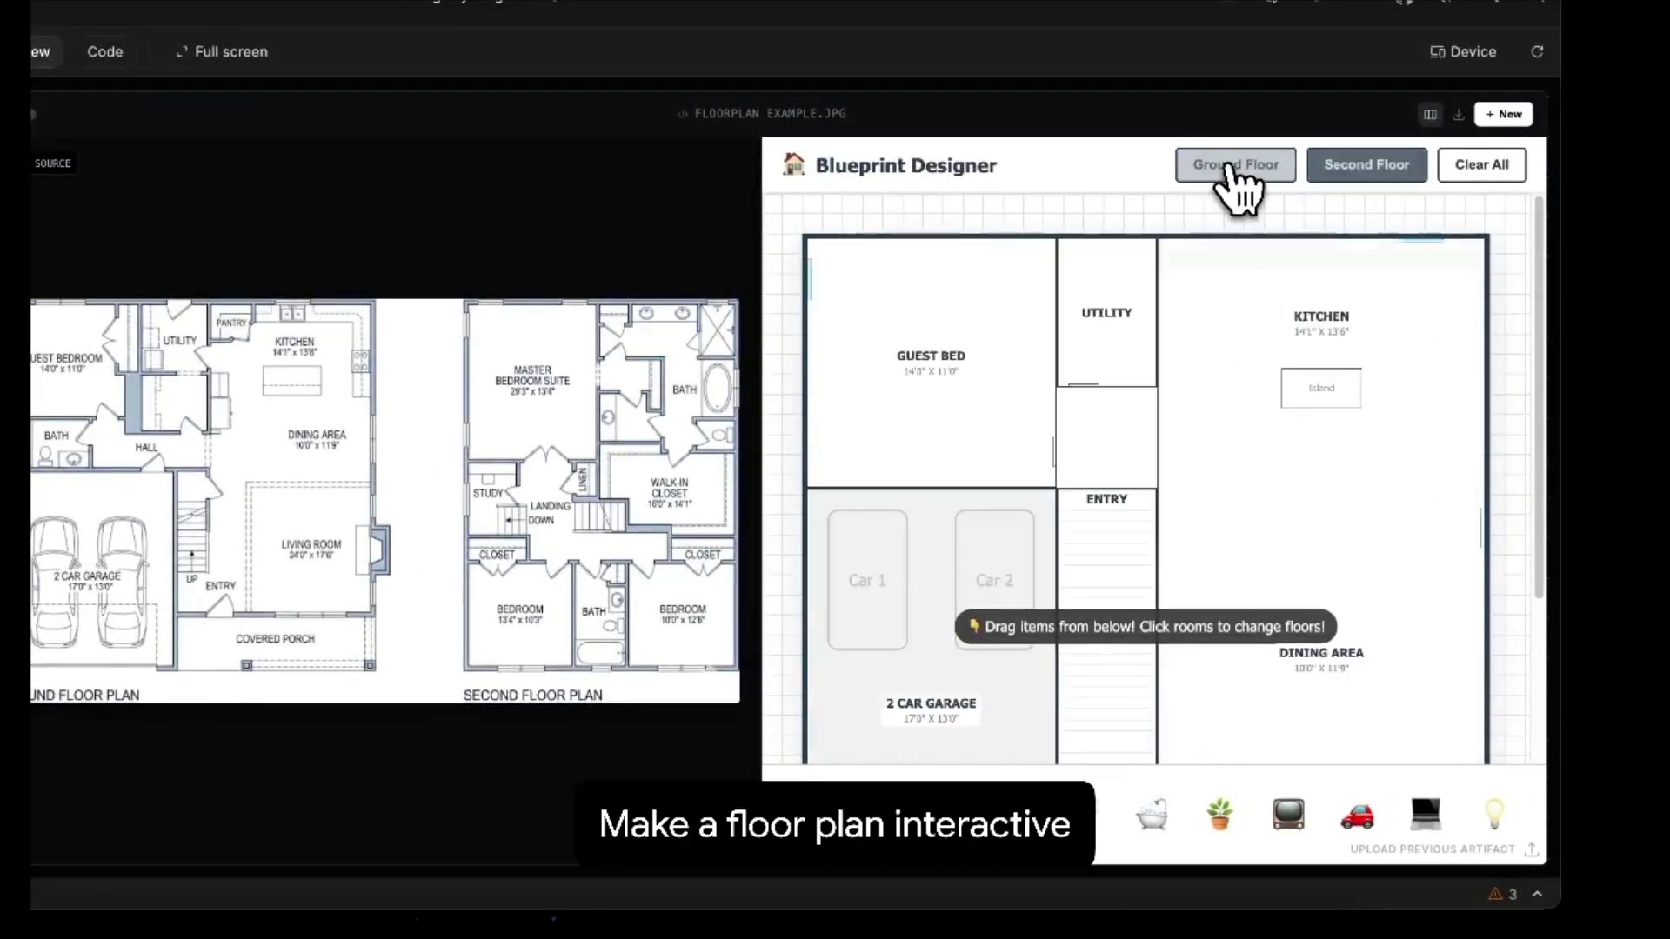
# Step: Scroll the Gemini API pricing page down to the Gemini 3 Pro Preview section
pyautogui.scroll(-2, 1055, 597)
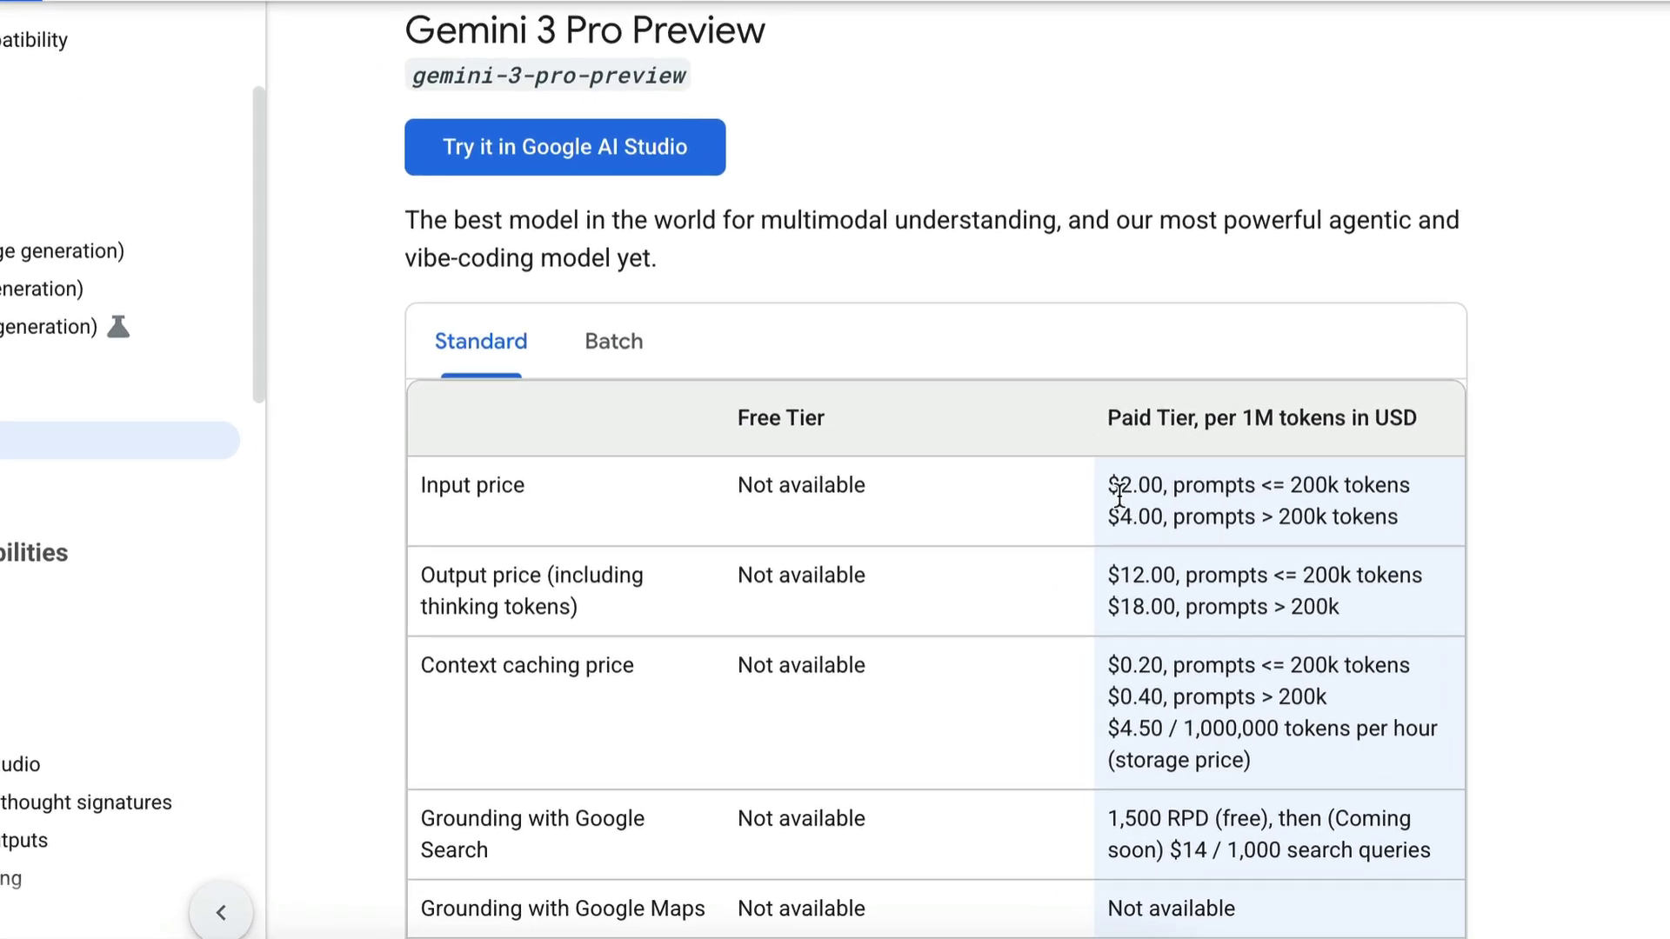
# Step: Highlight Gemini 3 Pro Preview's $2.00 input and $12.00 output prices, plus the $4.00 and $18.00 long-prompt prices
pyautogui.moveTo(1087, 487); pyautogui.dragTo(1427, 484)
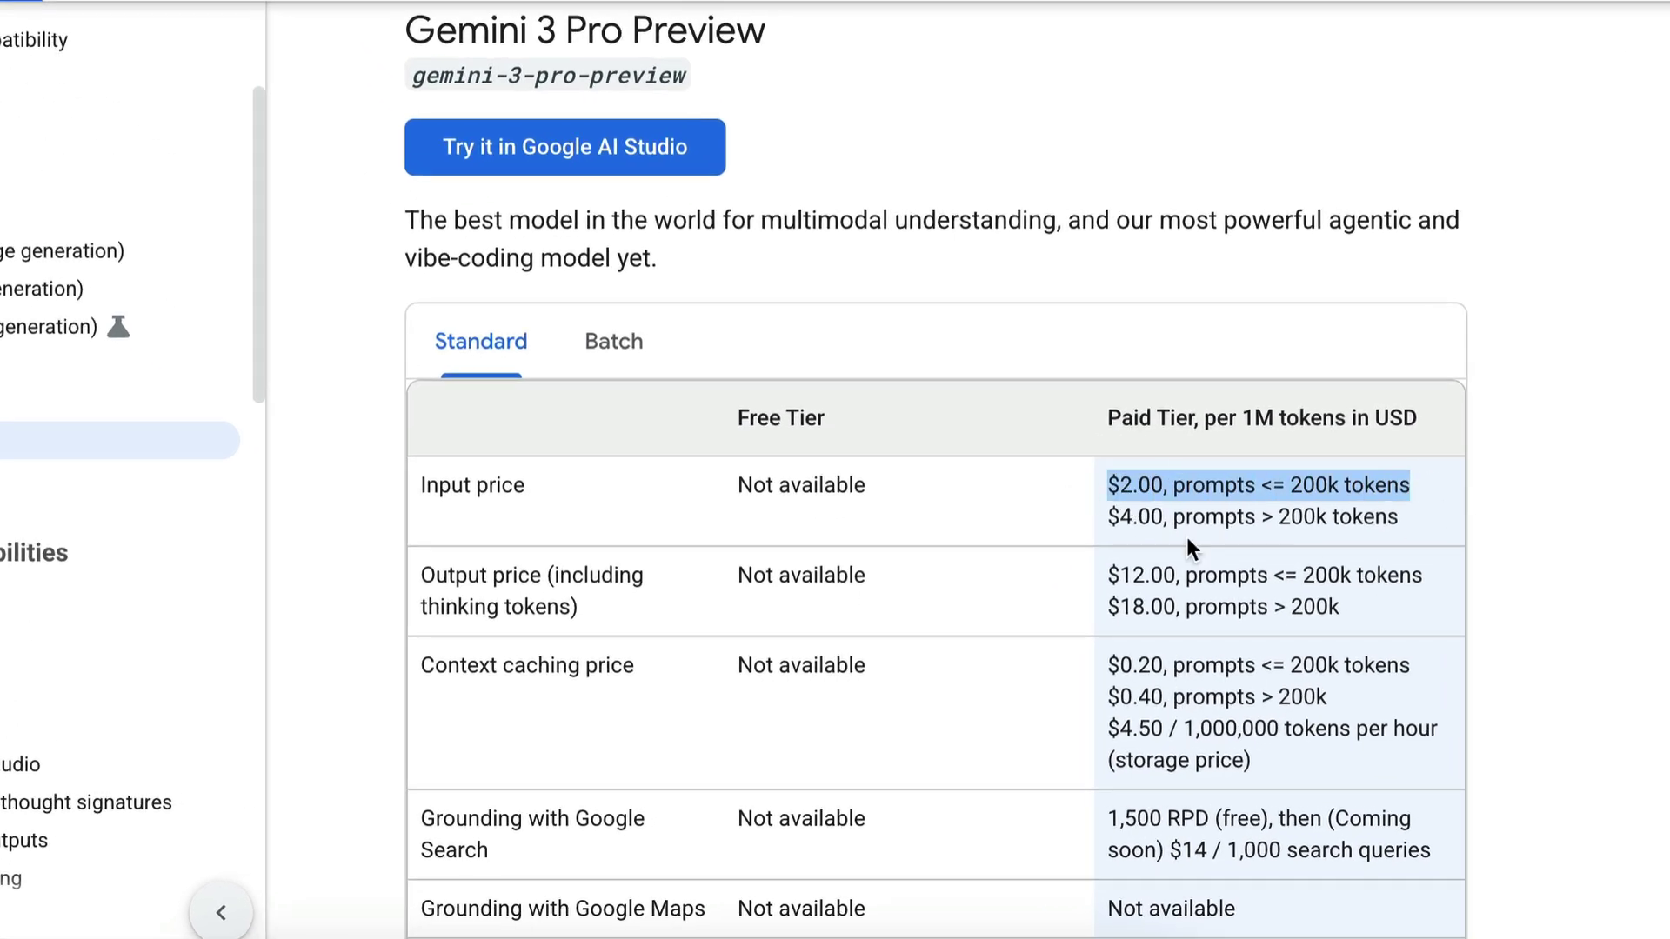
pyautogui.moveTo(1092, 572); pyautogui.dragTo(1431, 575)
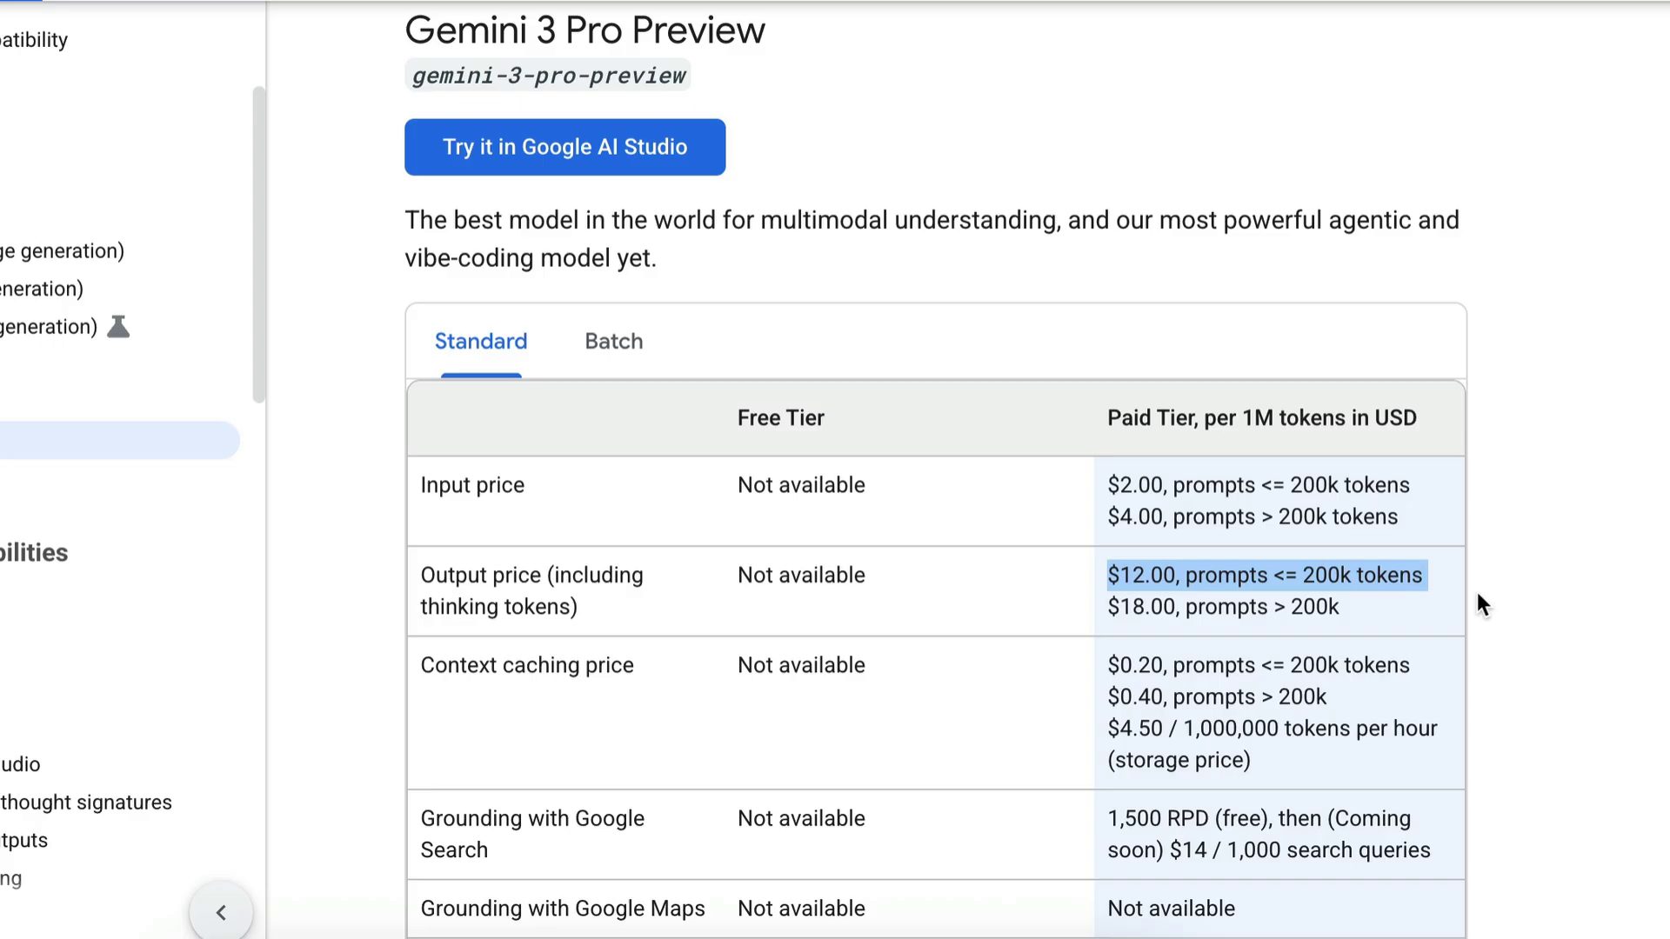
pyautogui.tripleClick(1166, 519)
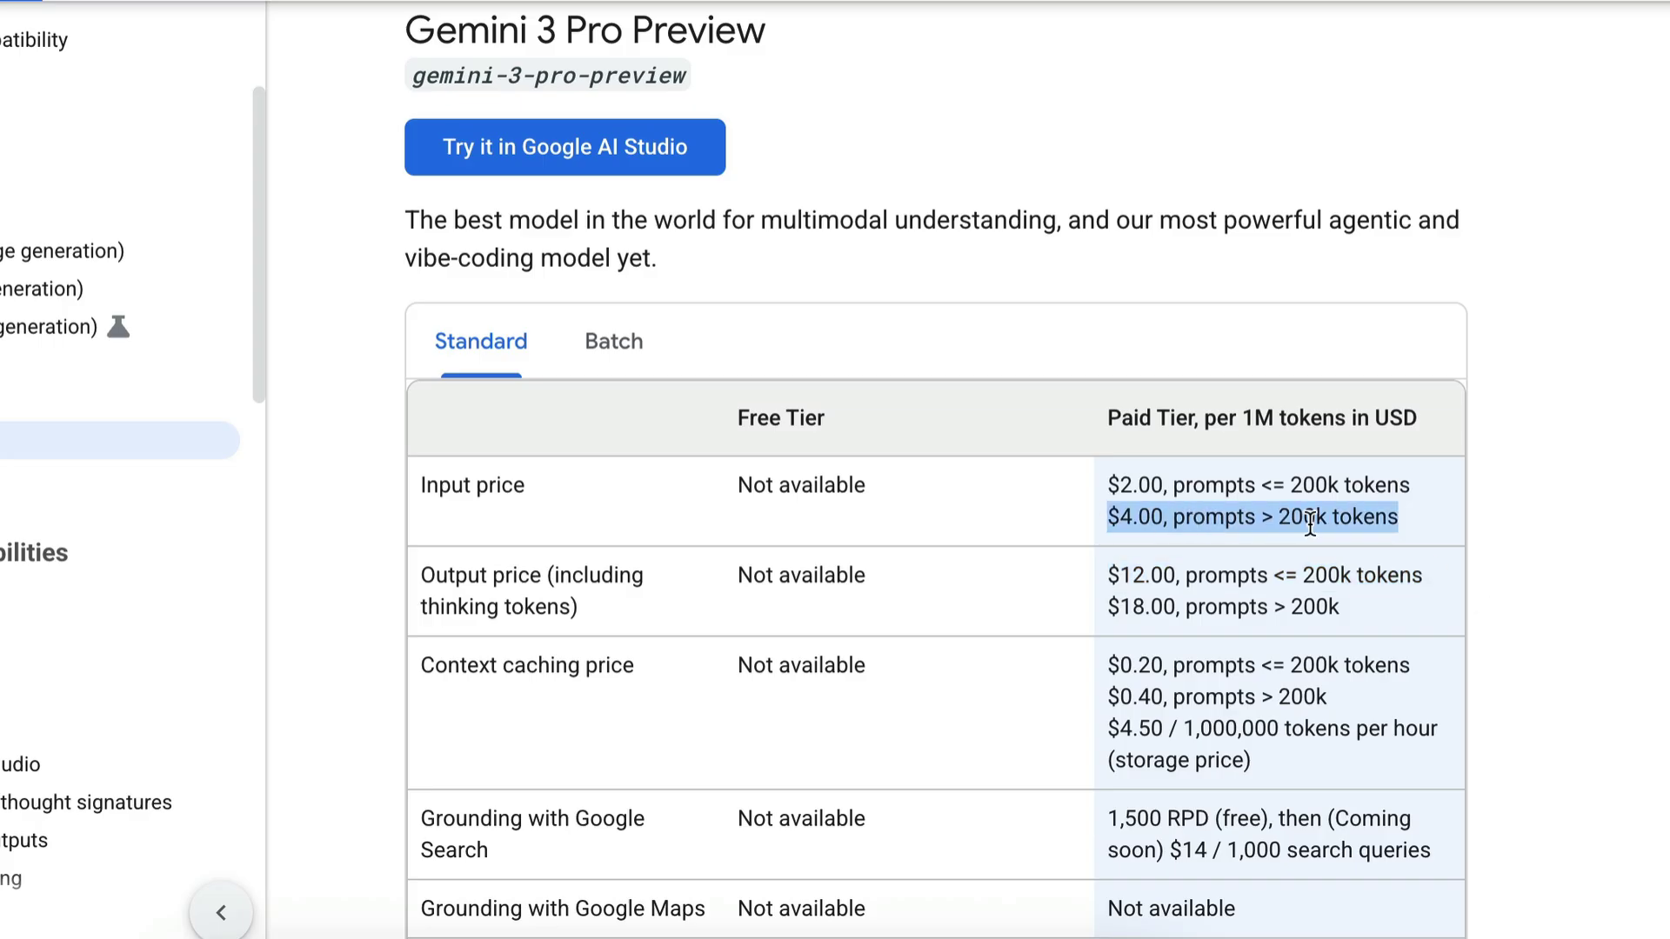
pyautogui.tripleClick(1216, 602)
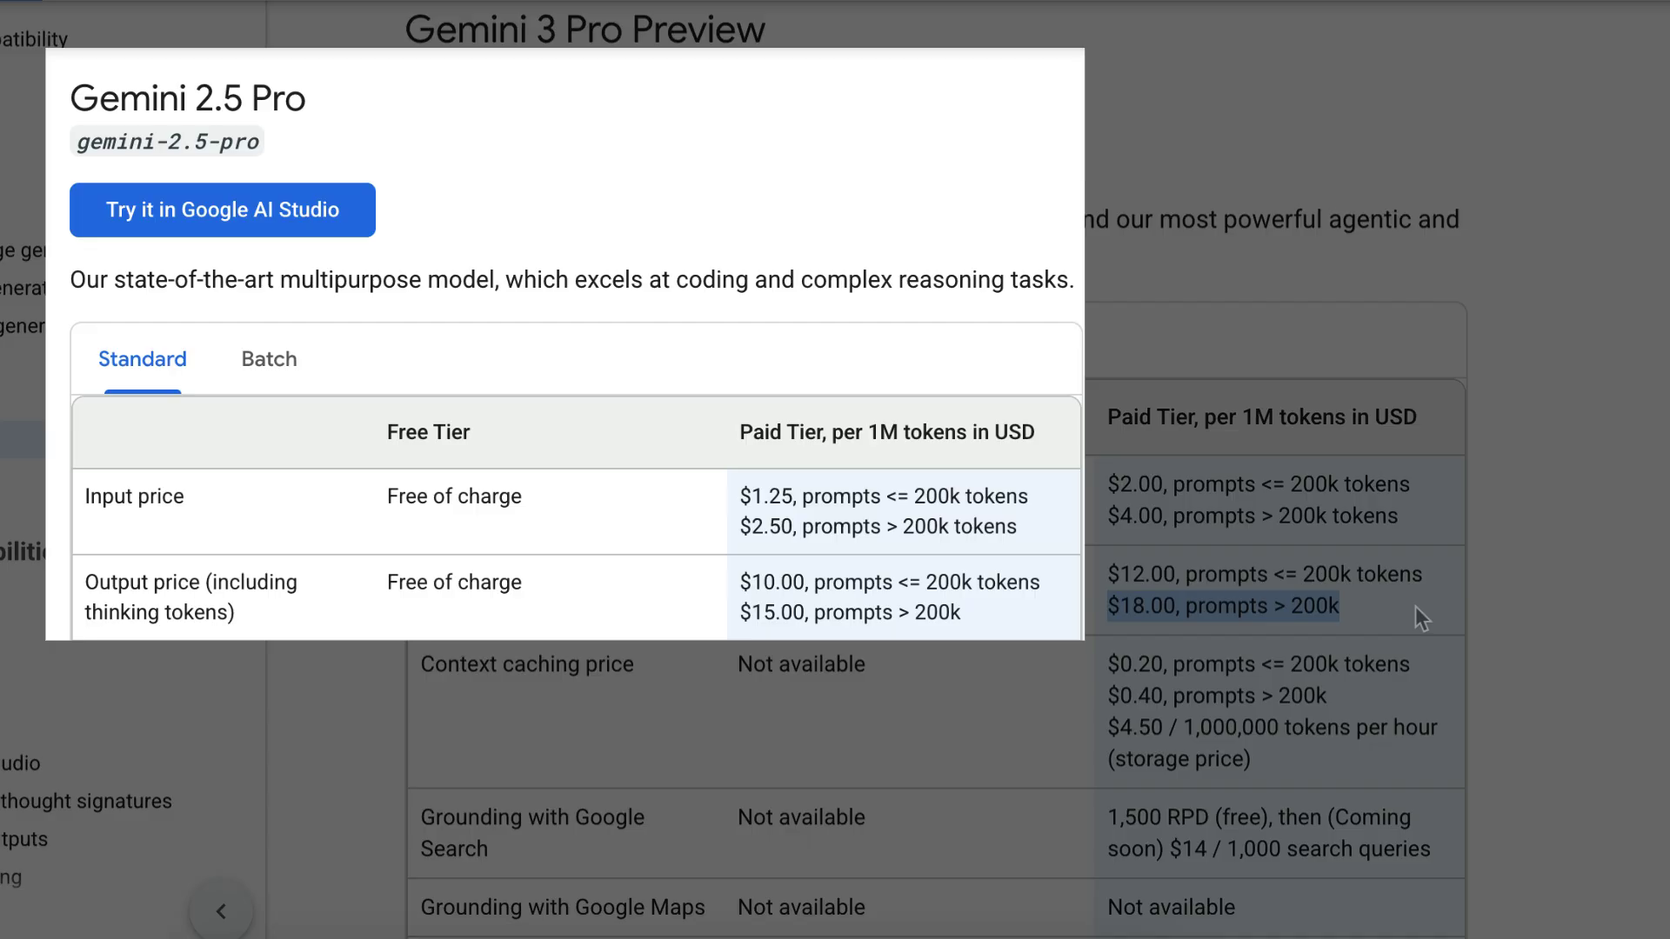
pyautogui.click(1577, 570)
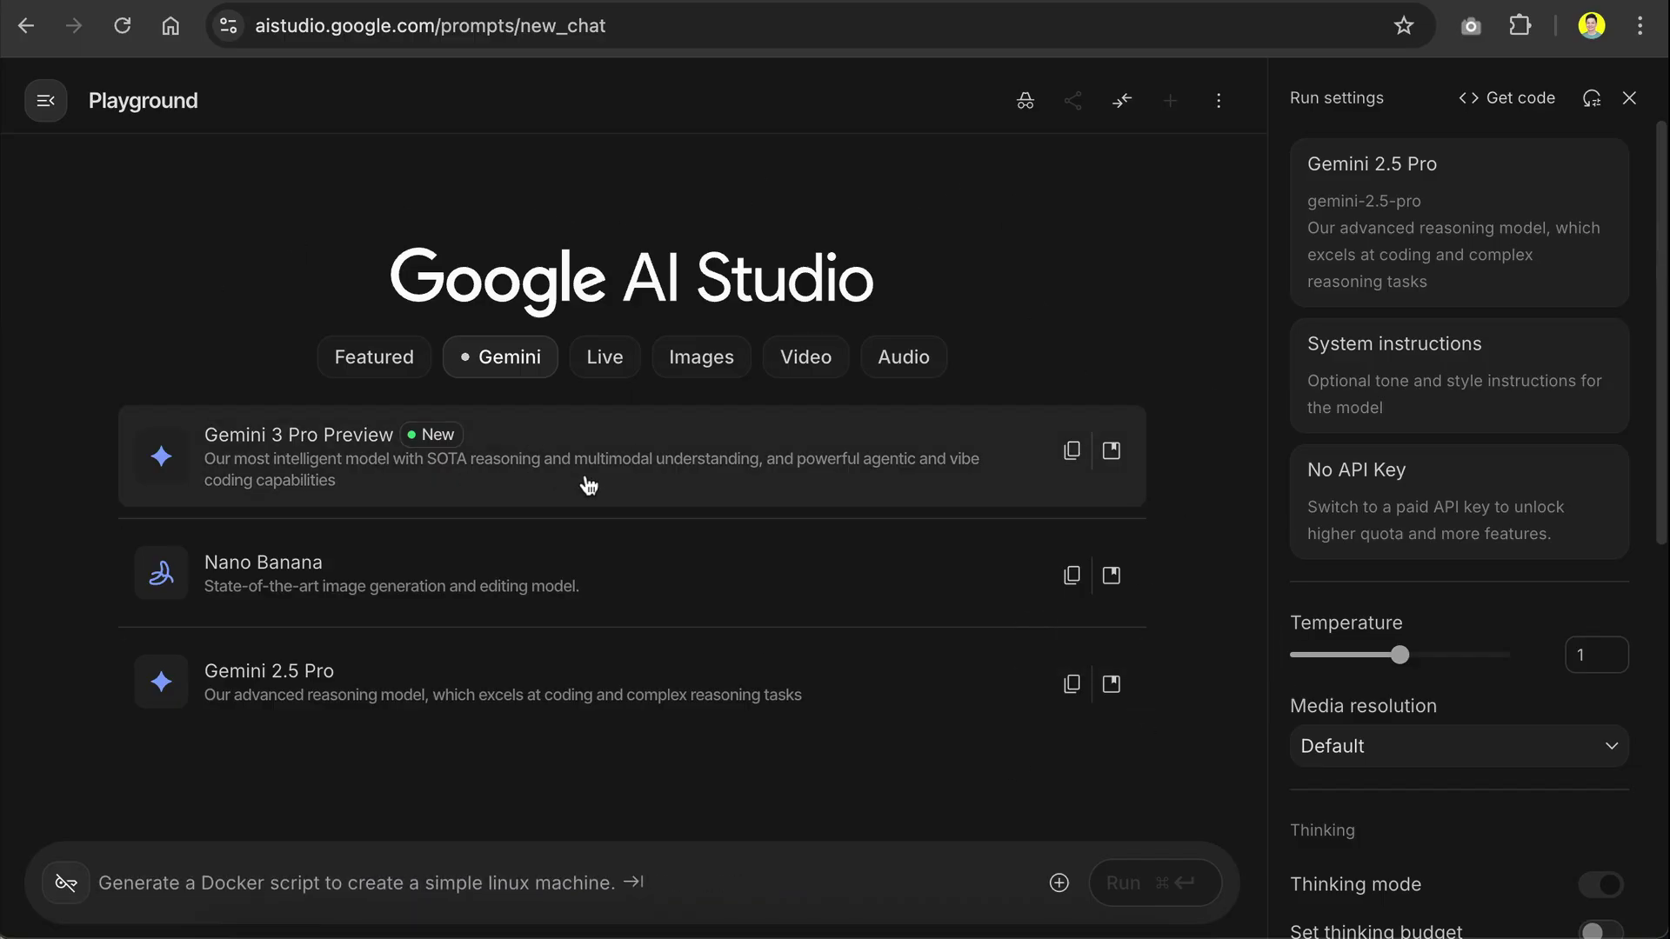
# Step: Pick Gemini 3 Pro Preview, review its pricing in the run-settings model list, and confirm it
pyautogui.click(648, 465)
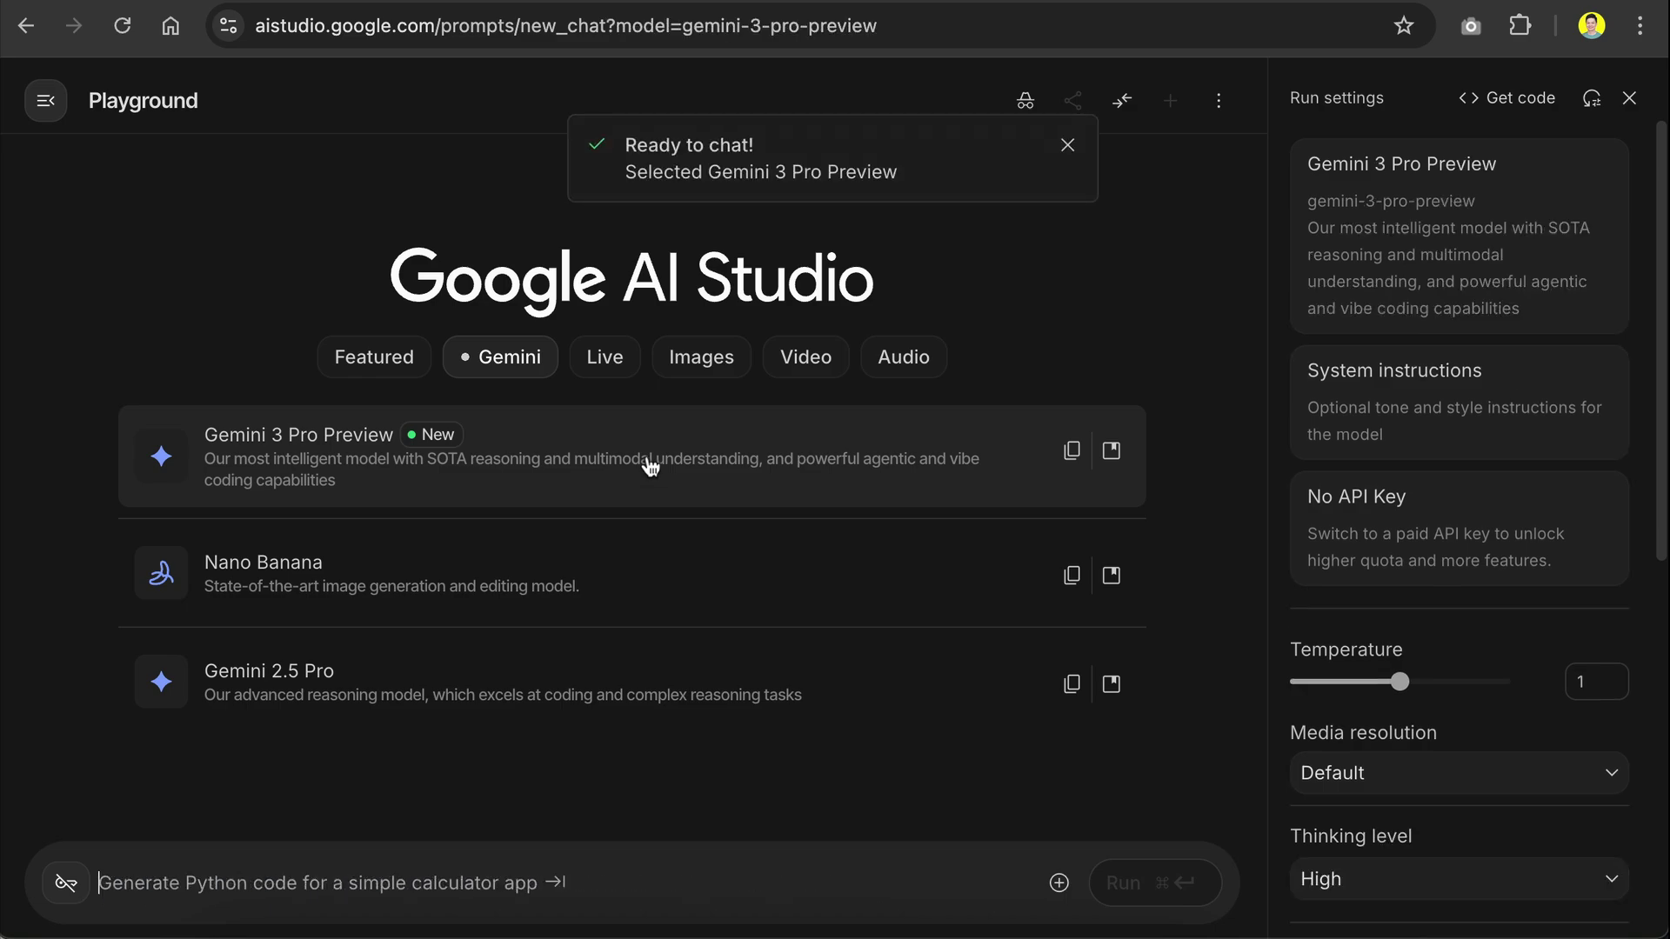
pyautogui.click(1458, 238)
pyautogui.moveTo(1264, 455)
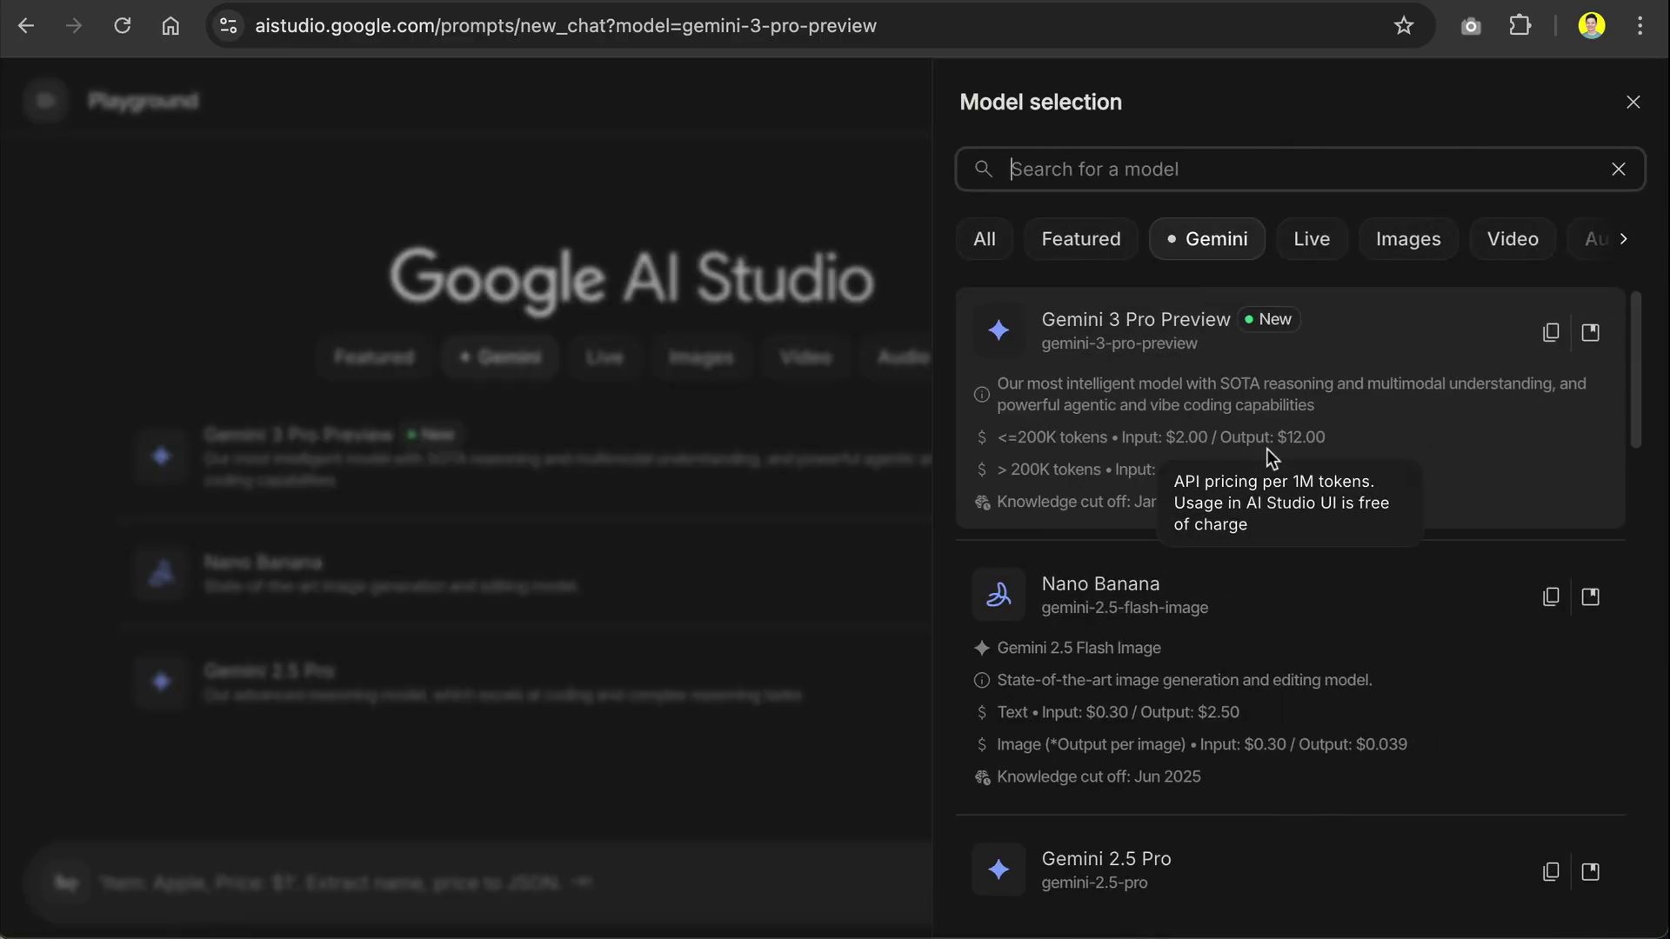
pyautogui.scroll(-6, 1344, 574)
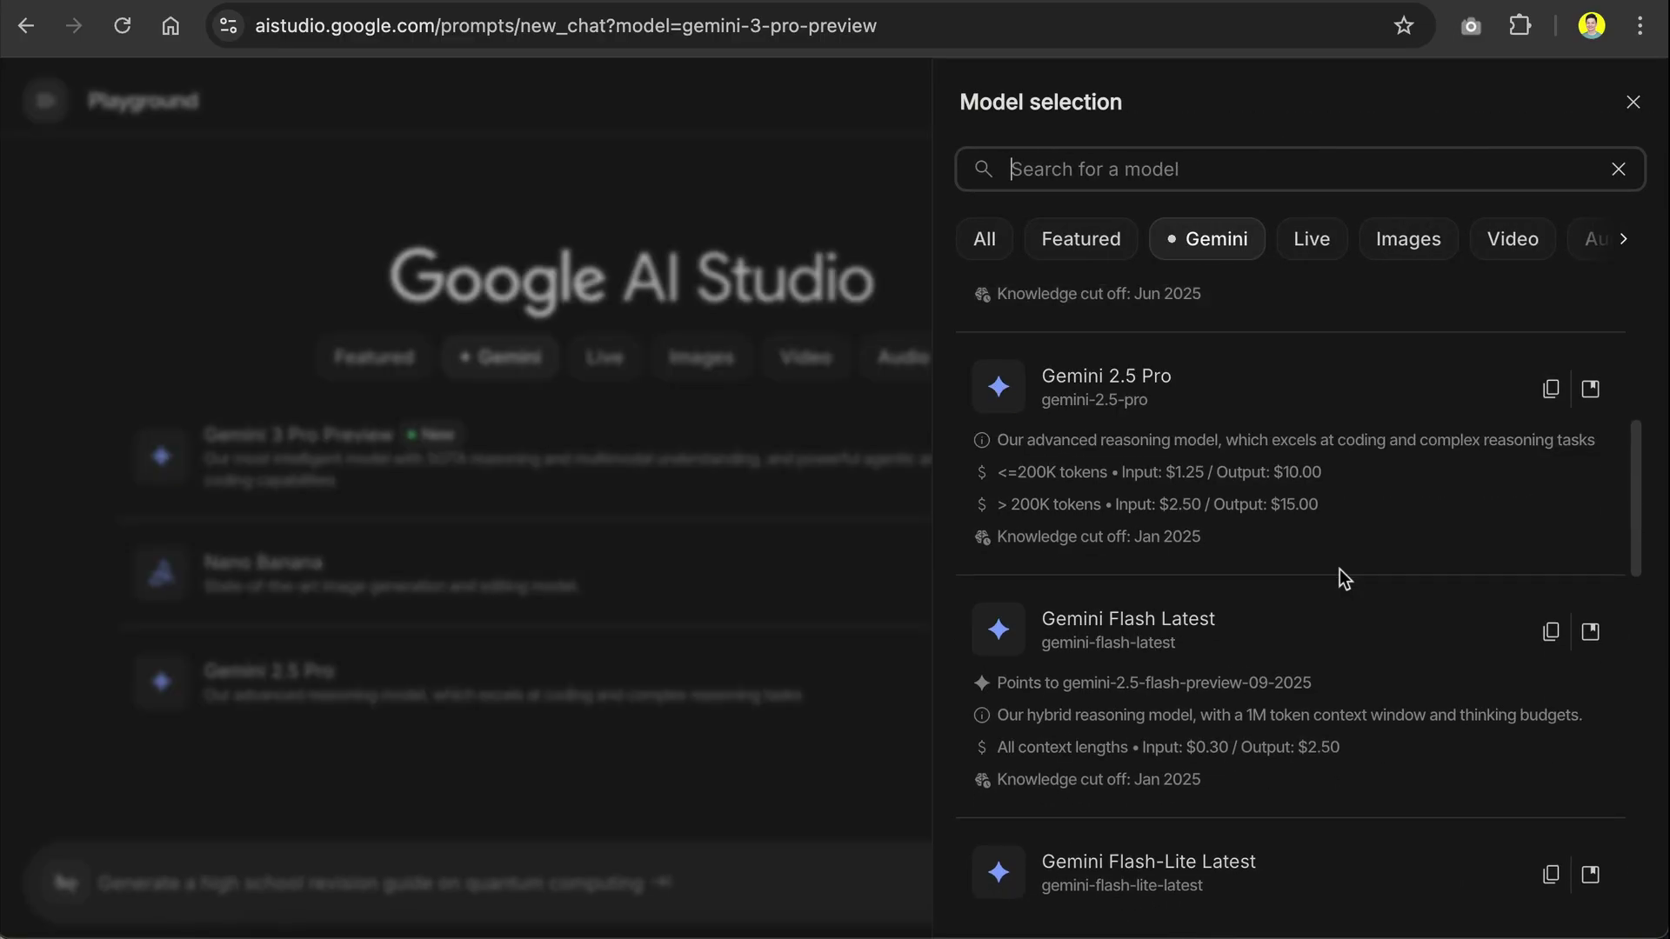
pyautogui.scroll(6, 1344, 574)
pyautogui.click(1311, 432)
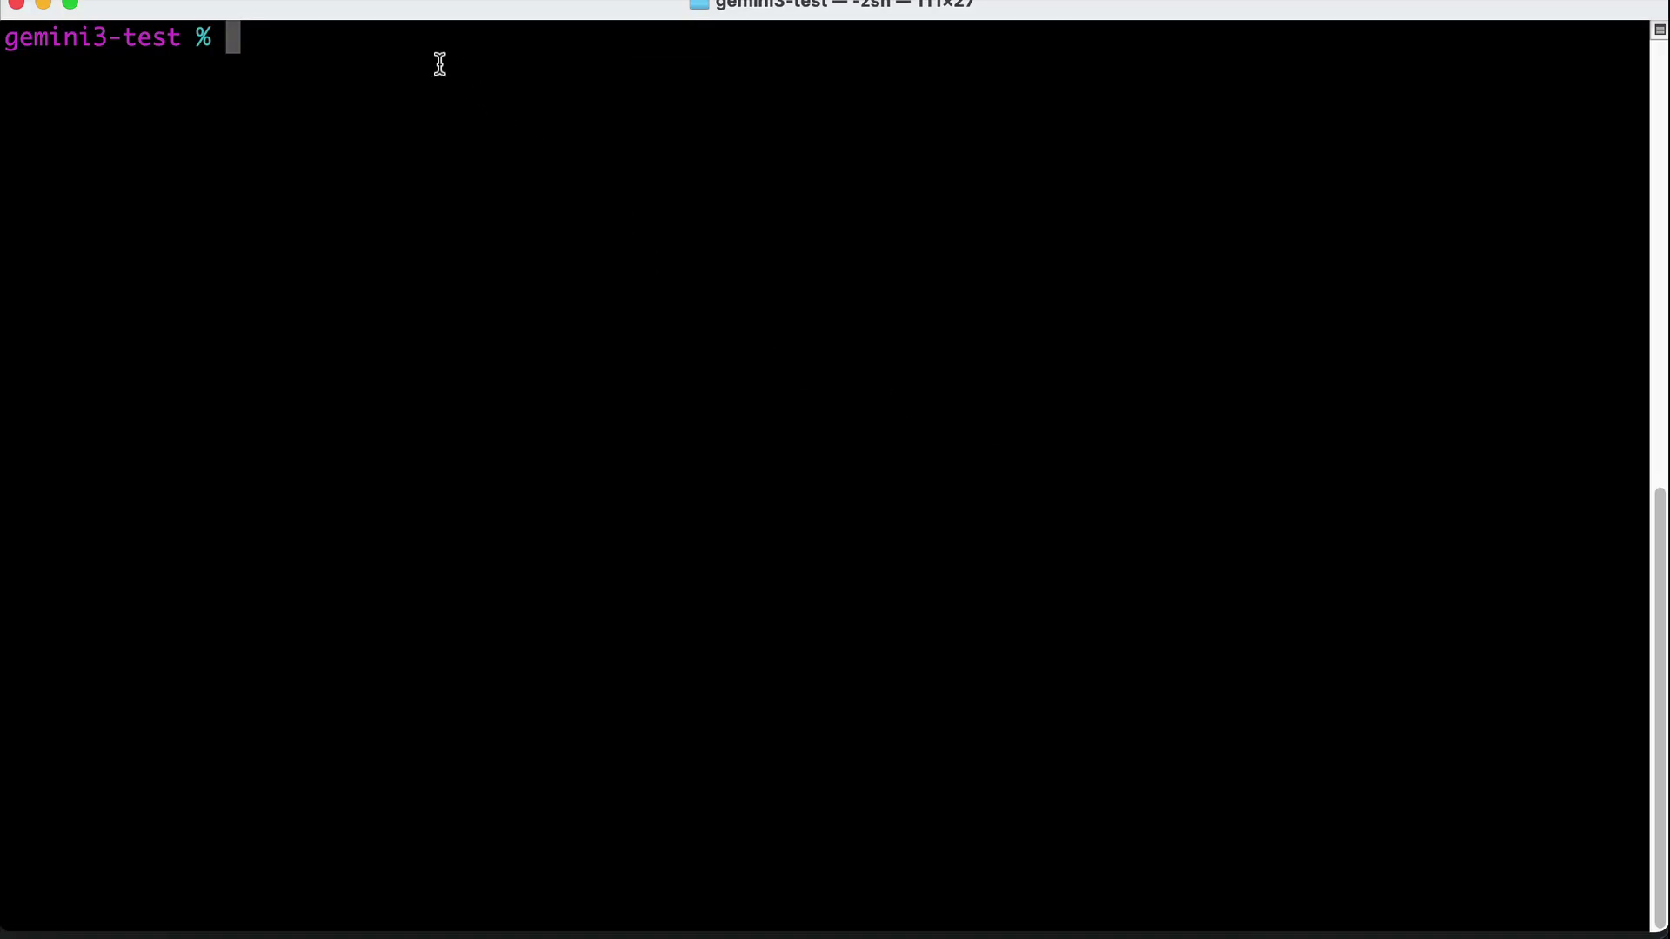
# Step: Install Gemini CLI with the pasted command and launch it with gemini
pyautogui.write('npm install -g @google/gemini-cli')
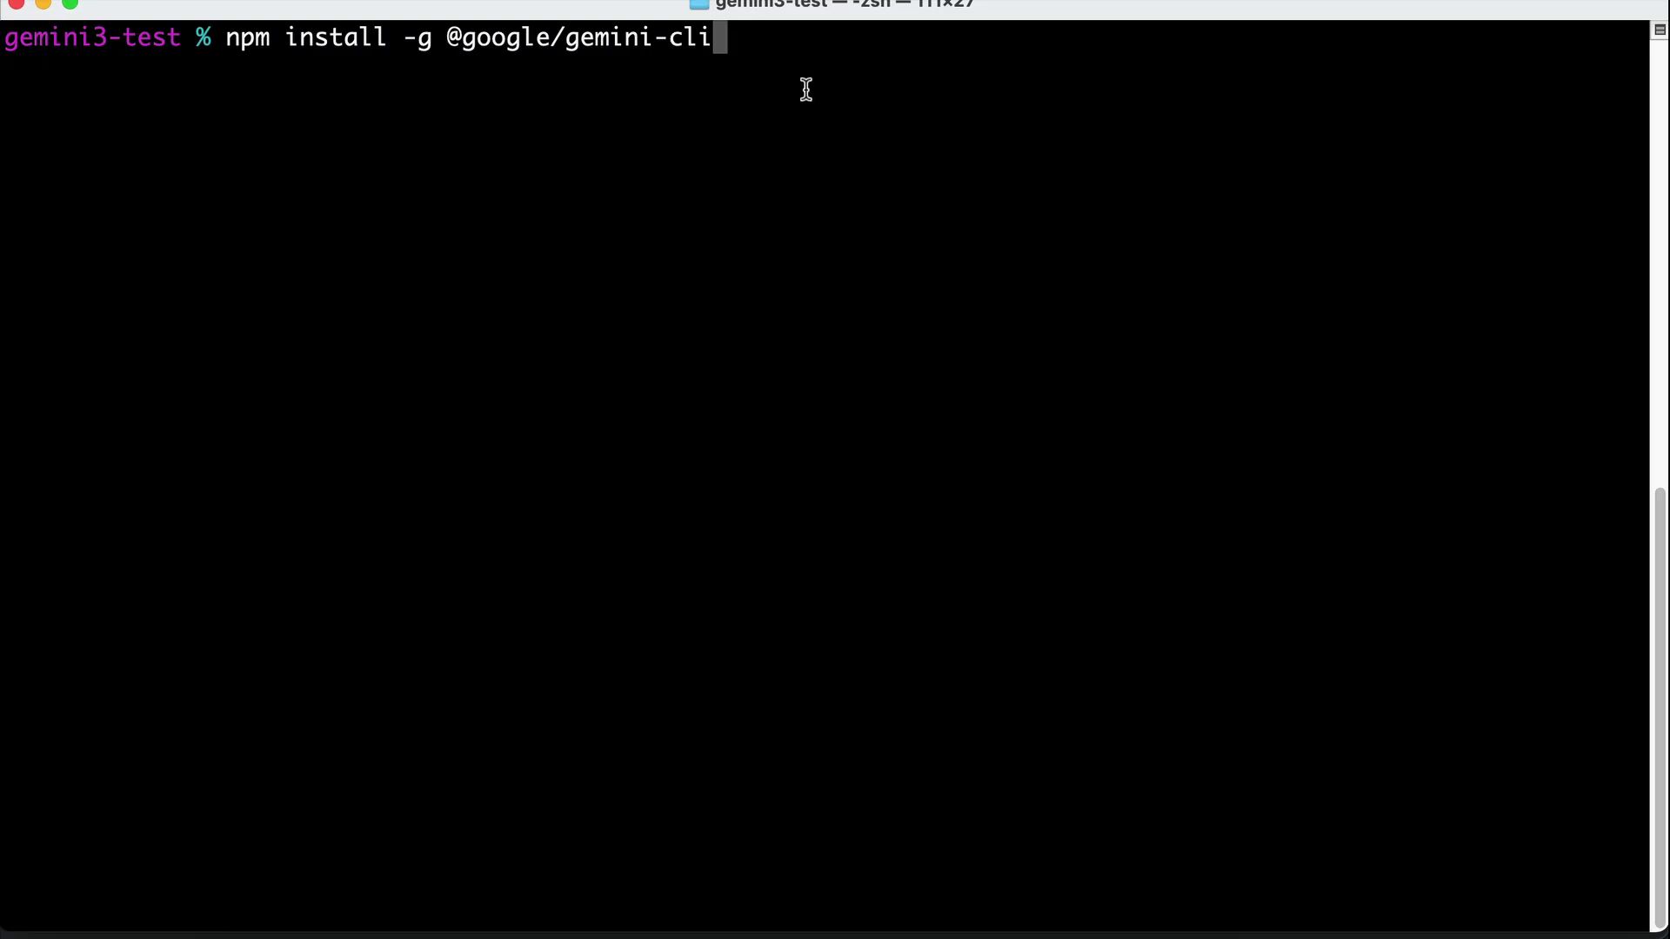
pyautogui.press('Return')
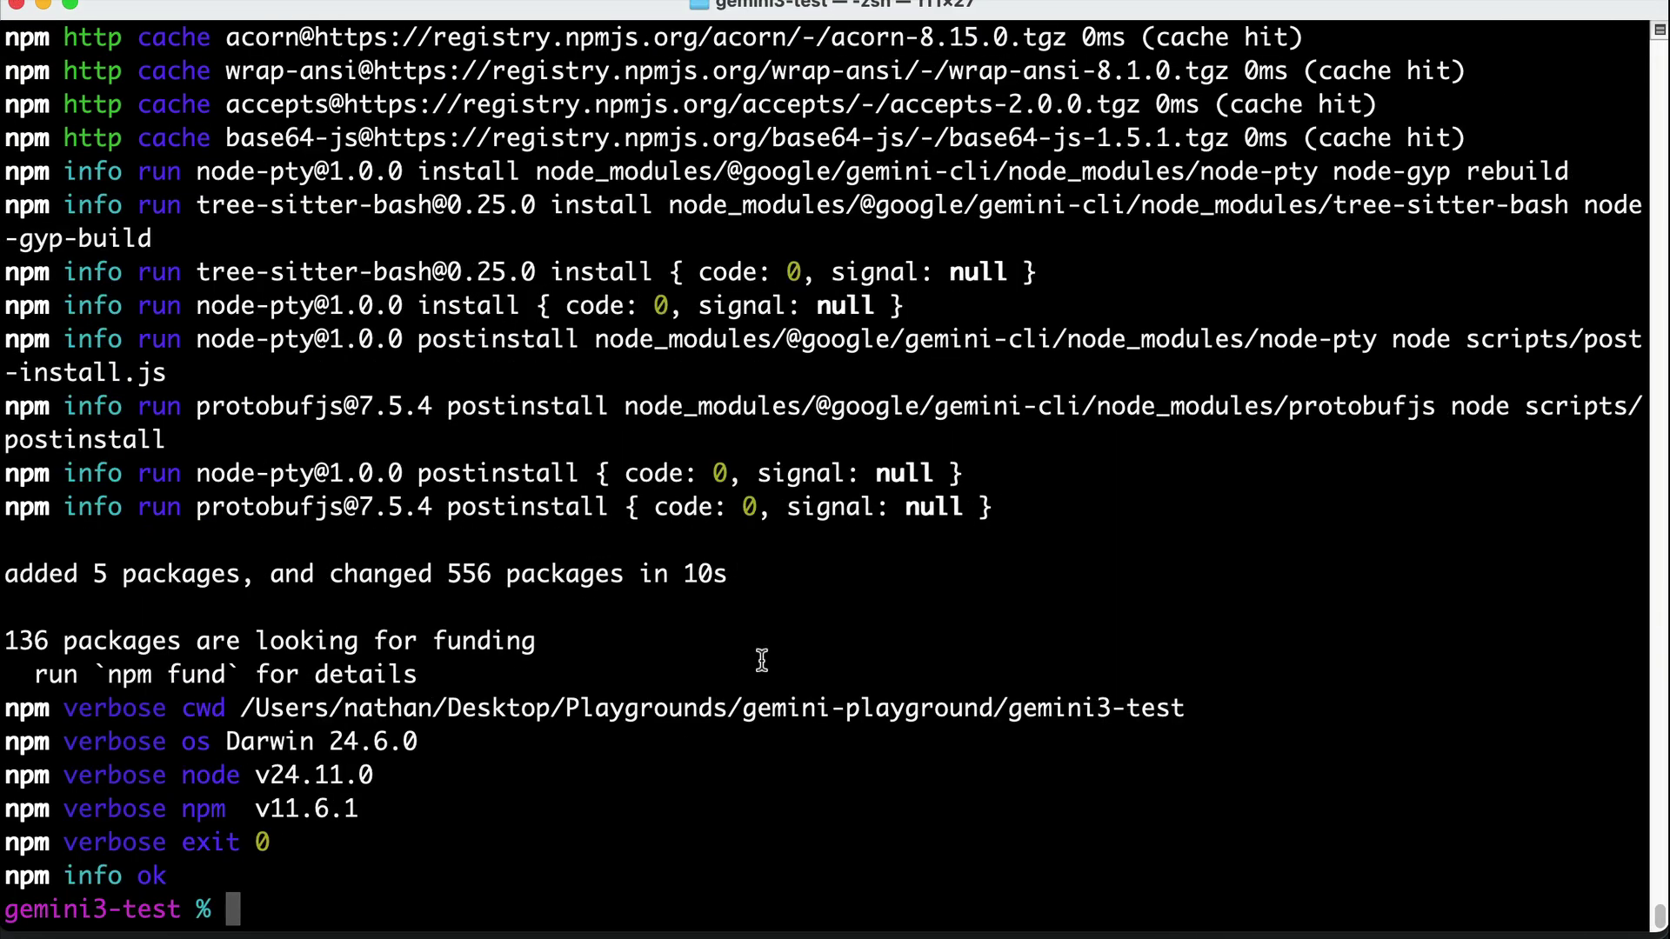
pyautogui.write('gemini')
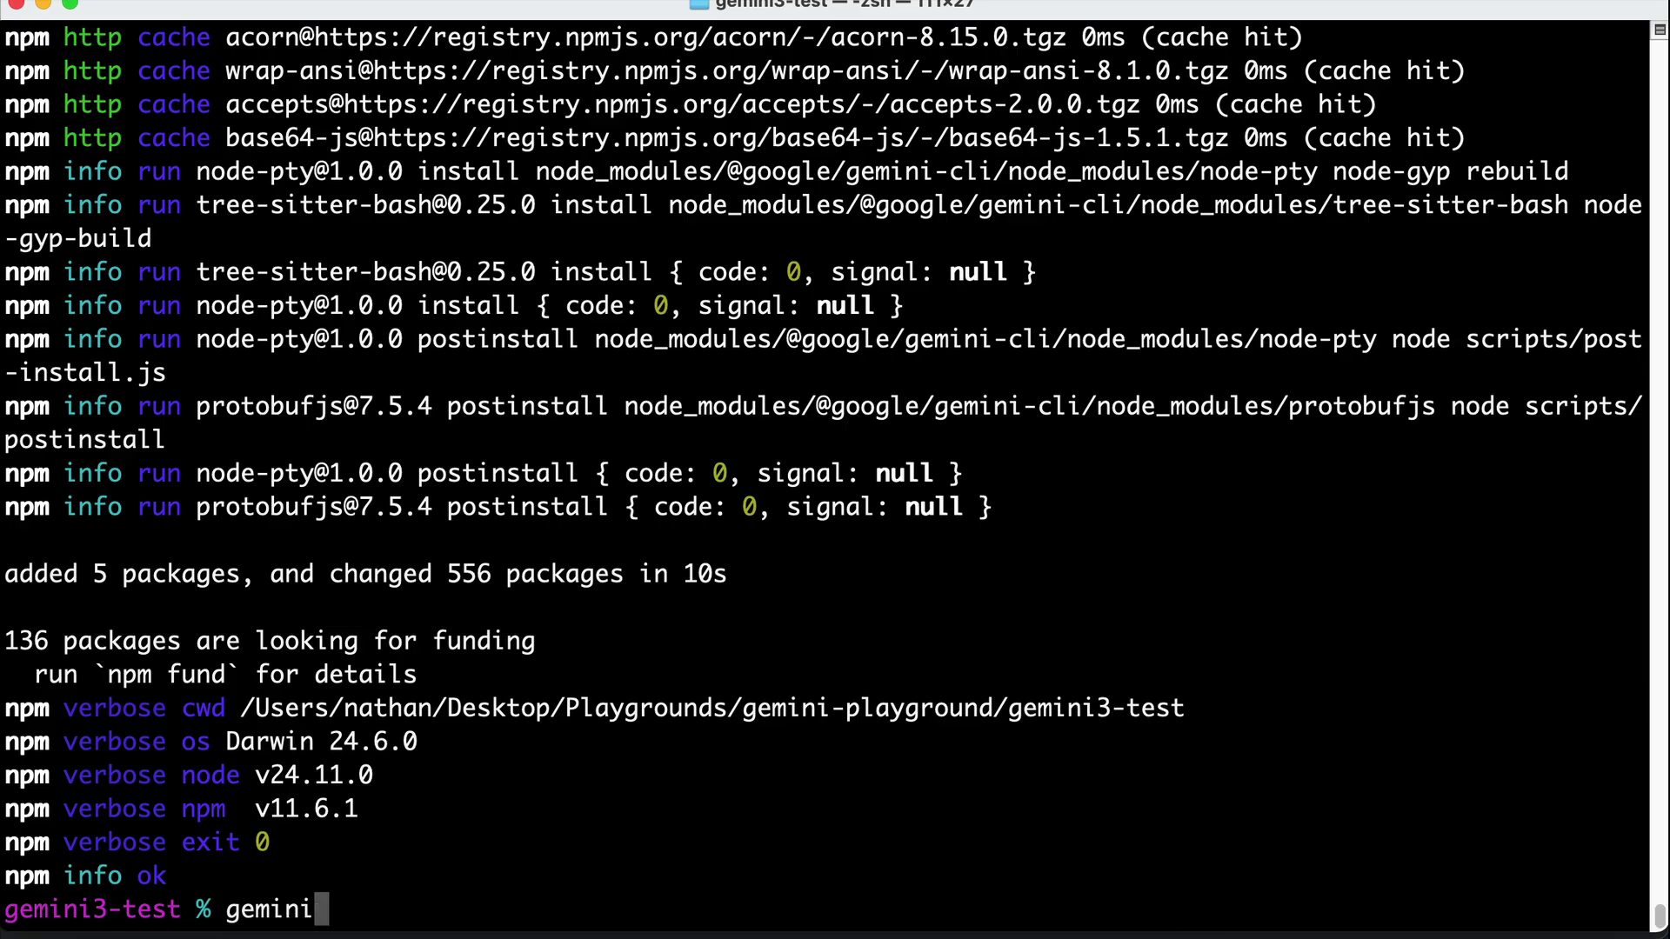
pyautogui.press('Return')
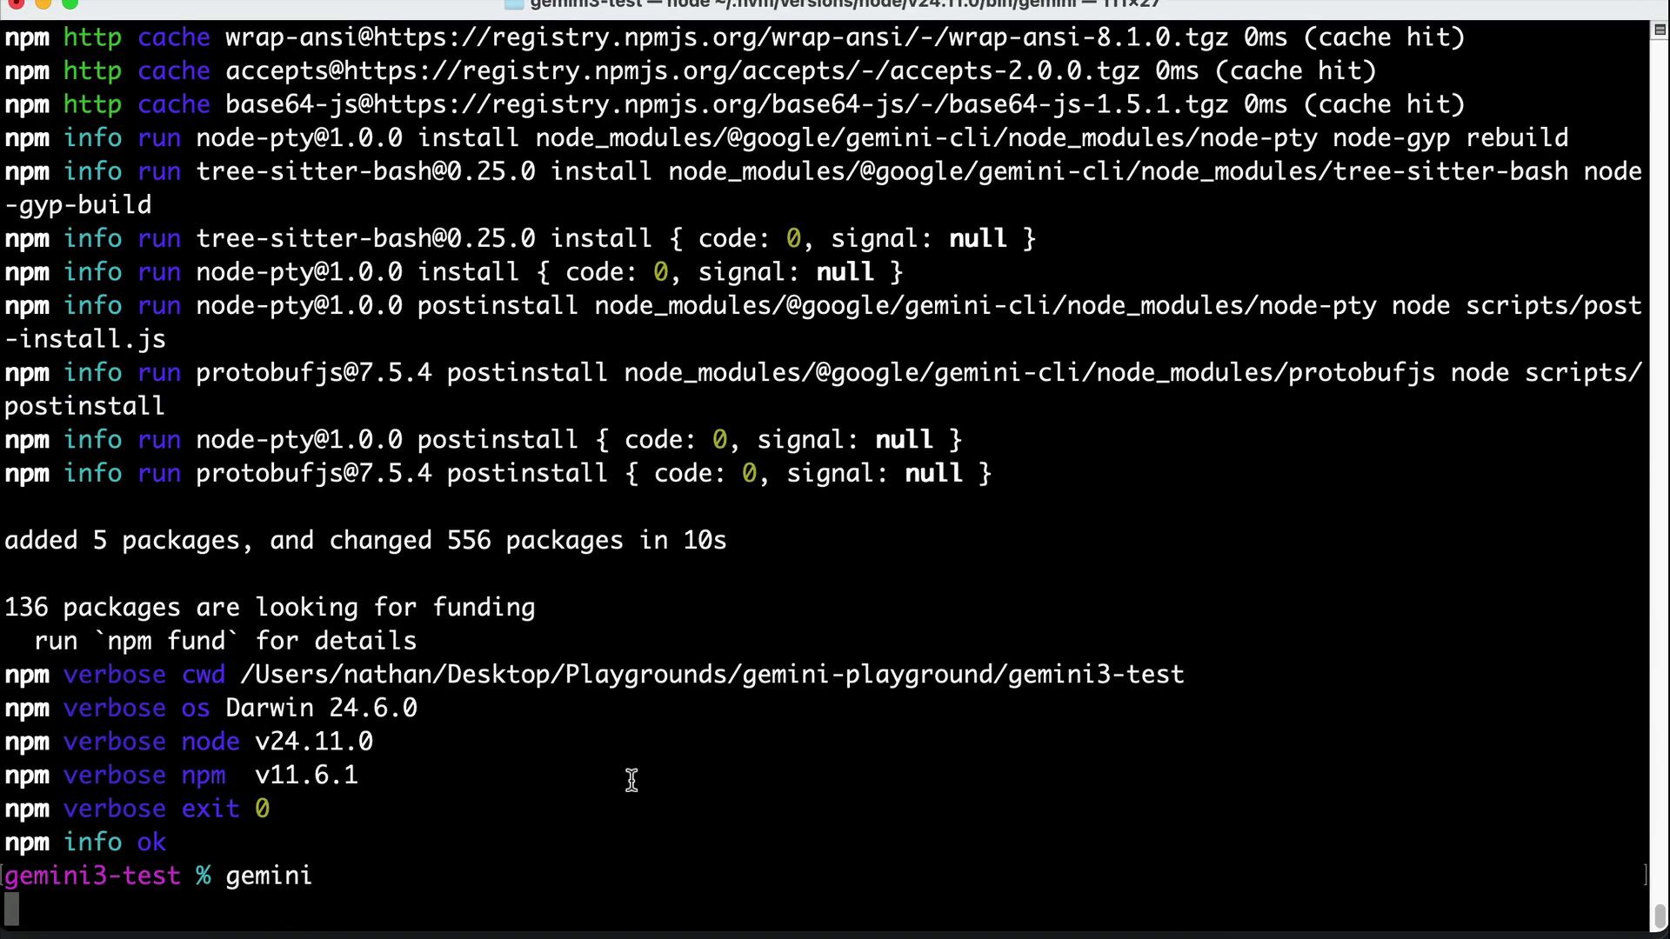
# Step: Turn Preview Features on in /settings and restart the CLI
pyautogui.write('/setti')
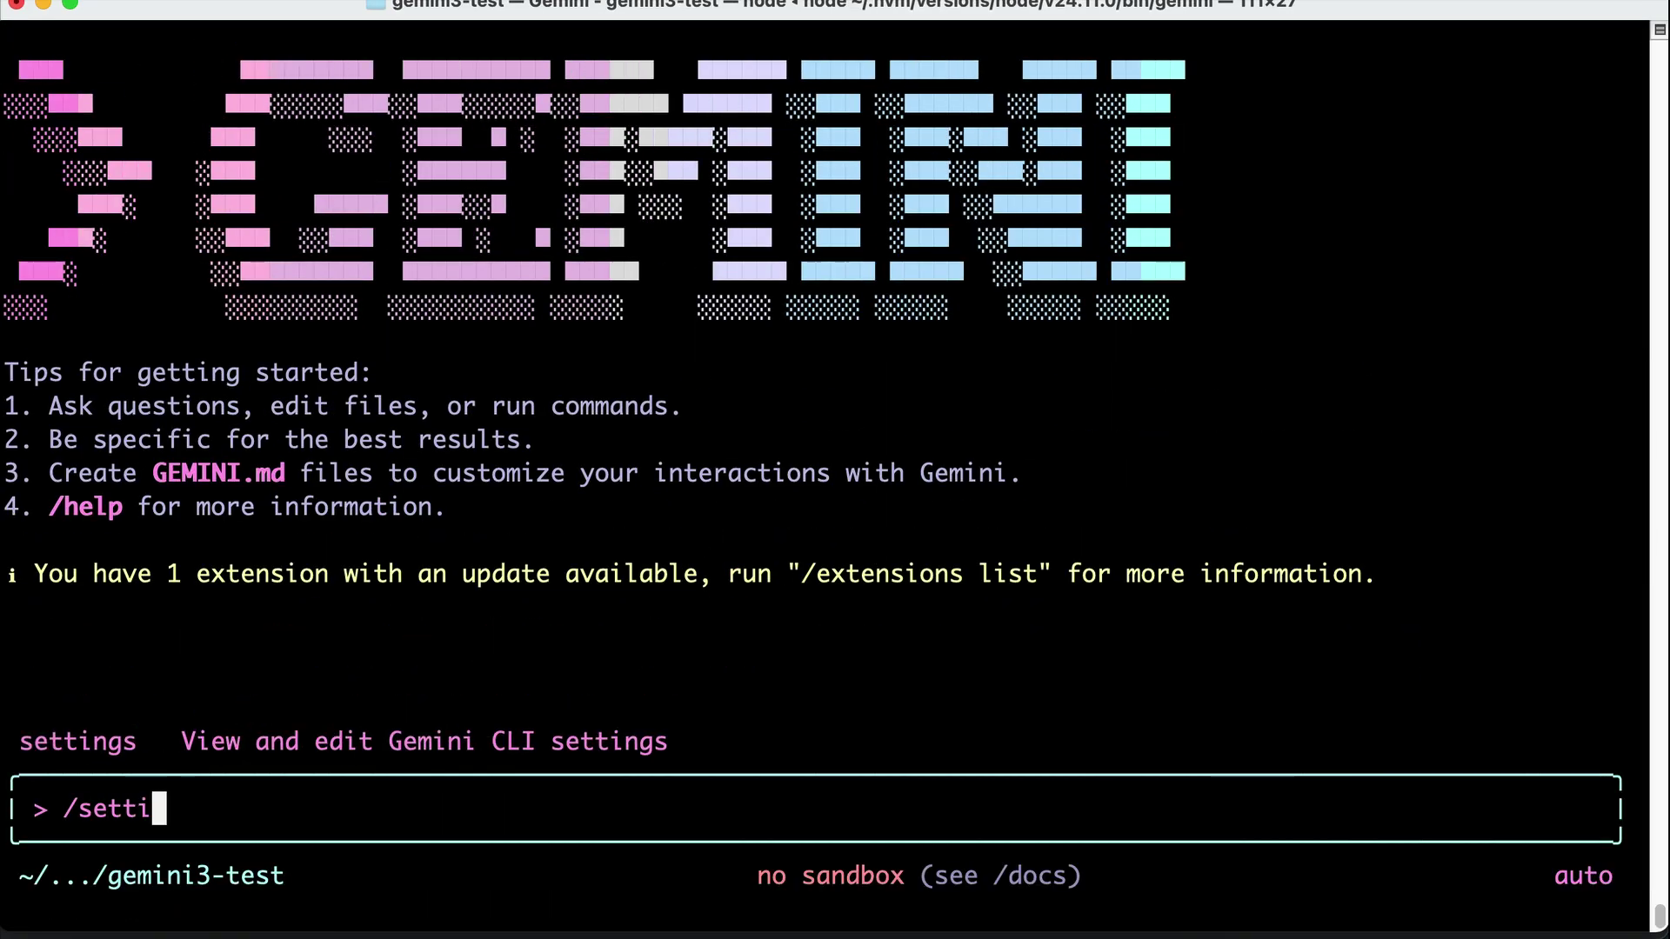
pyautogui.write('ngs')
pyautogui.press('Return')
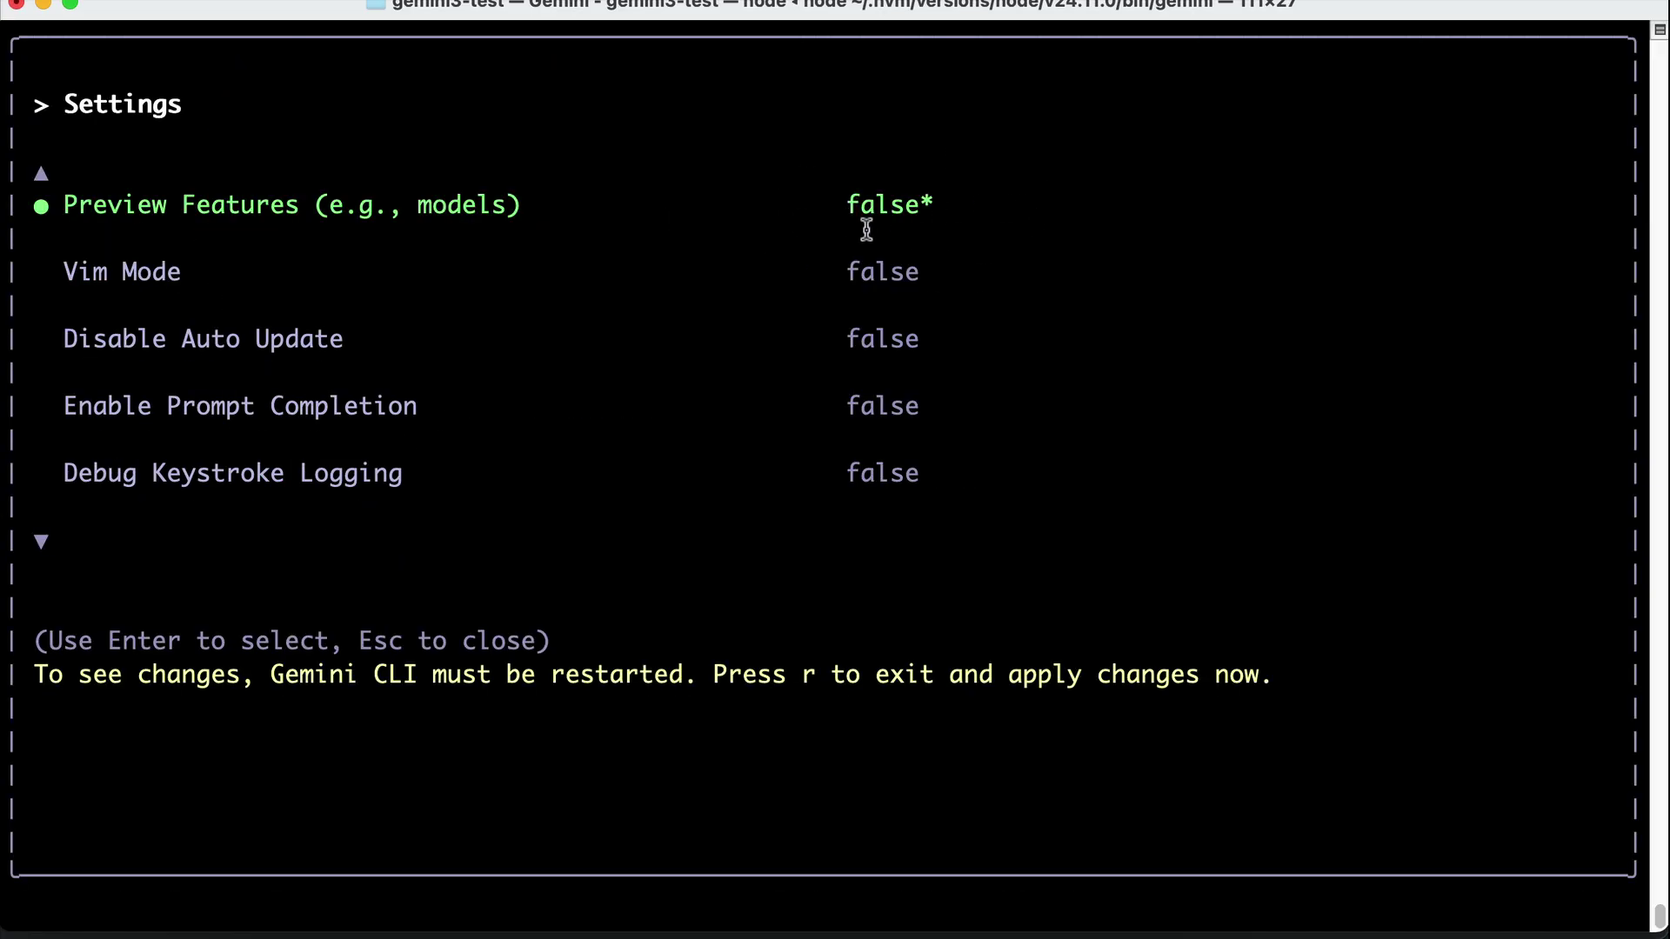
pyautogui.press('Return')
pyautogui.press('r')
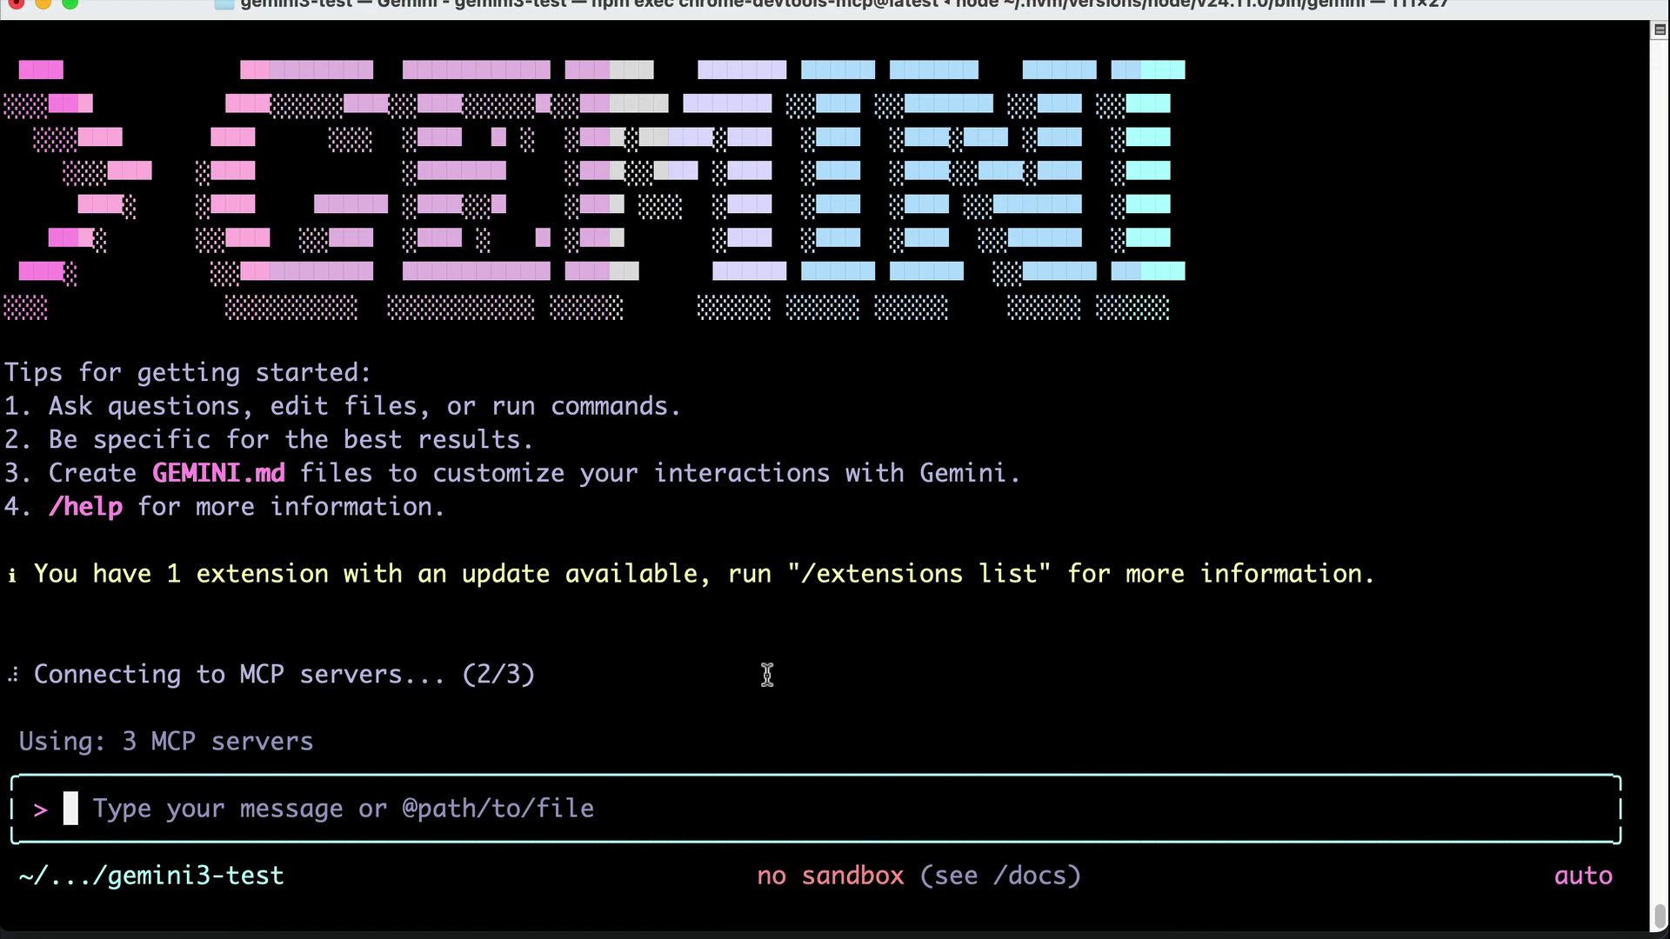
# Step: Use /model to select the Pro option (gemini-3-pro-preview, gemini-2.5-pro)
pyautogui.write('/model')
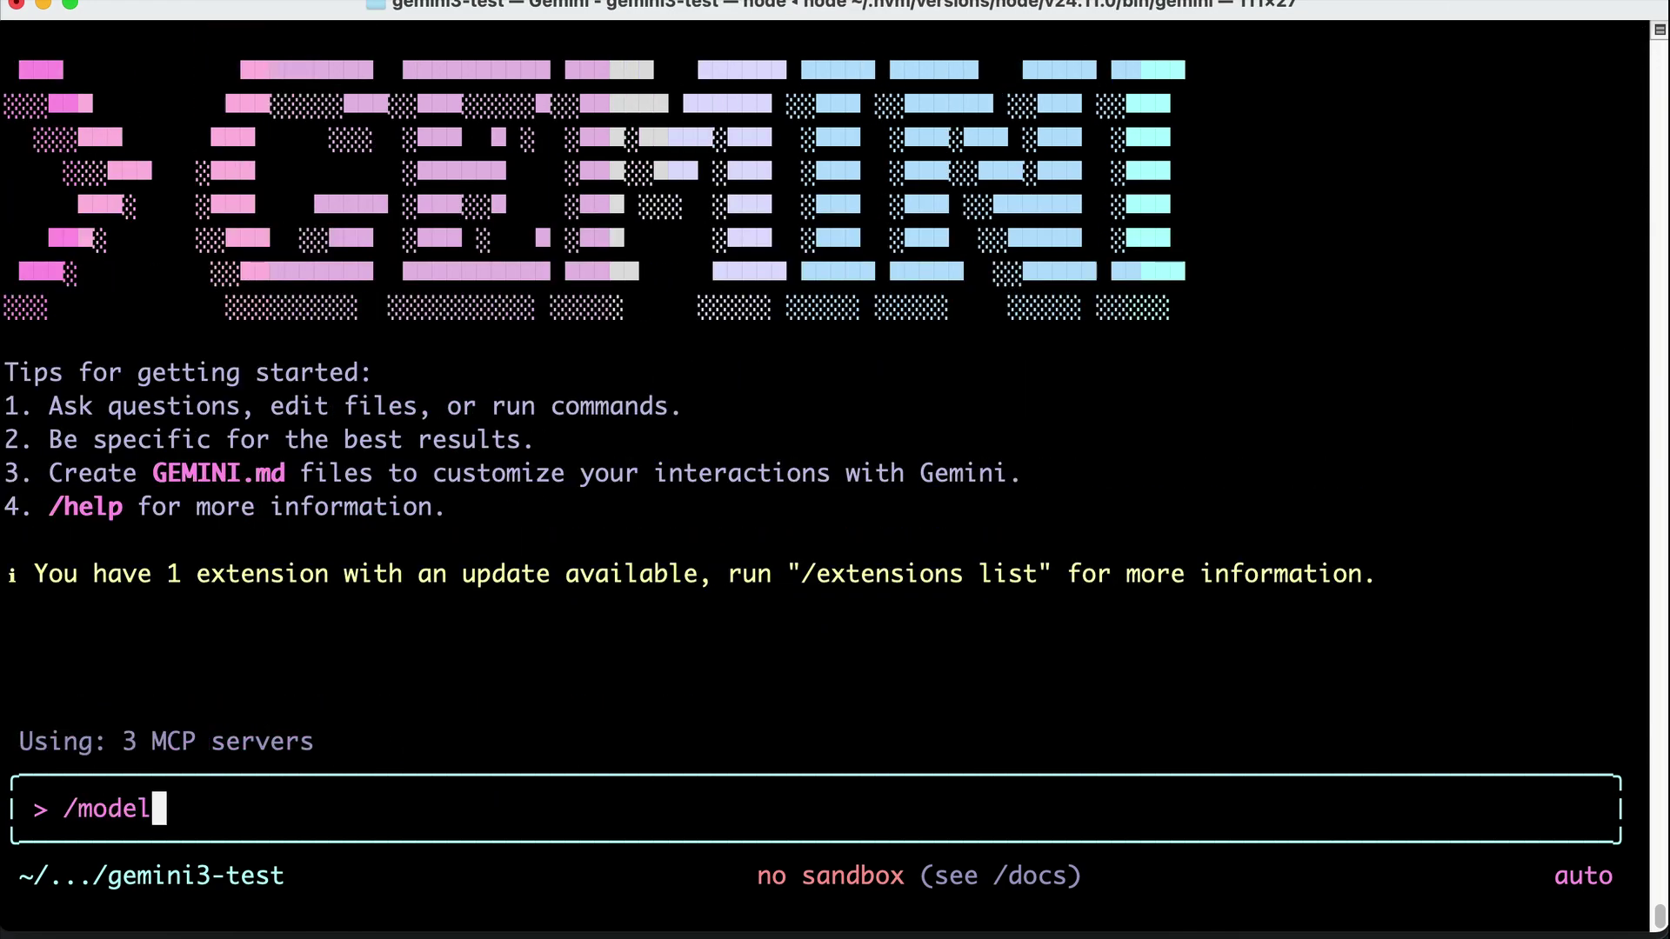
pyautogui.press('Return')
pyautogui.press('Down')
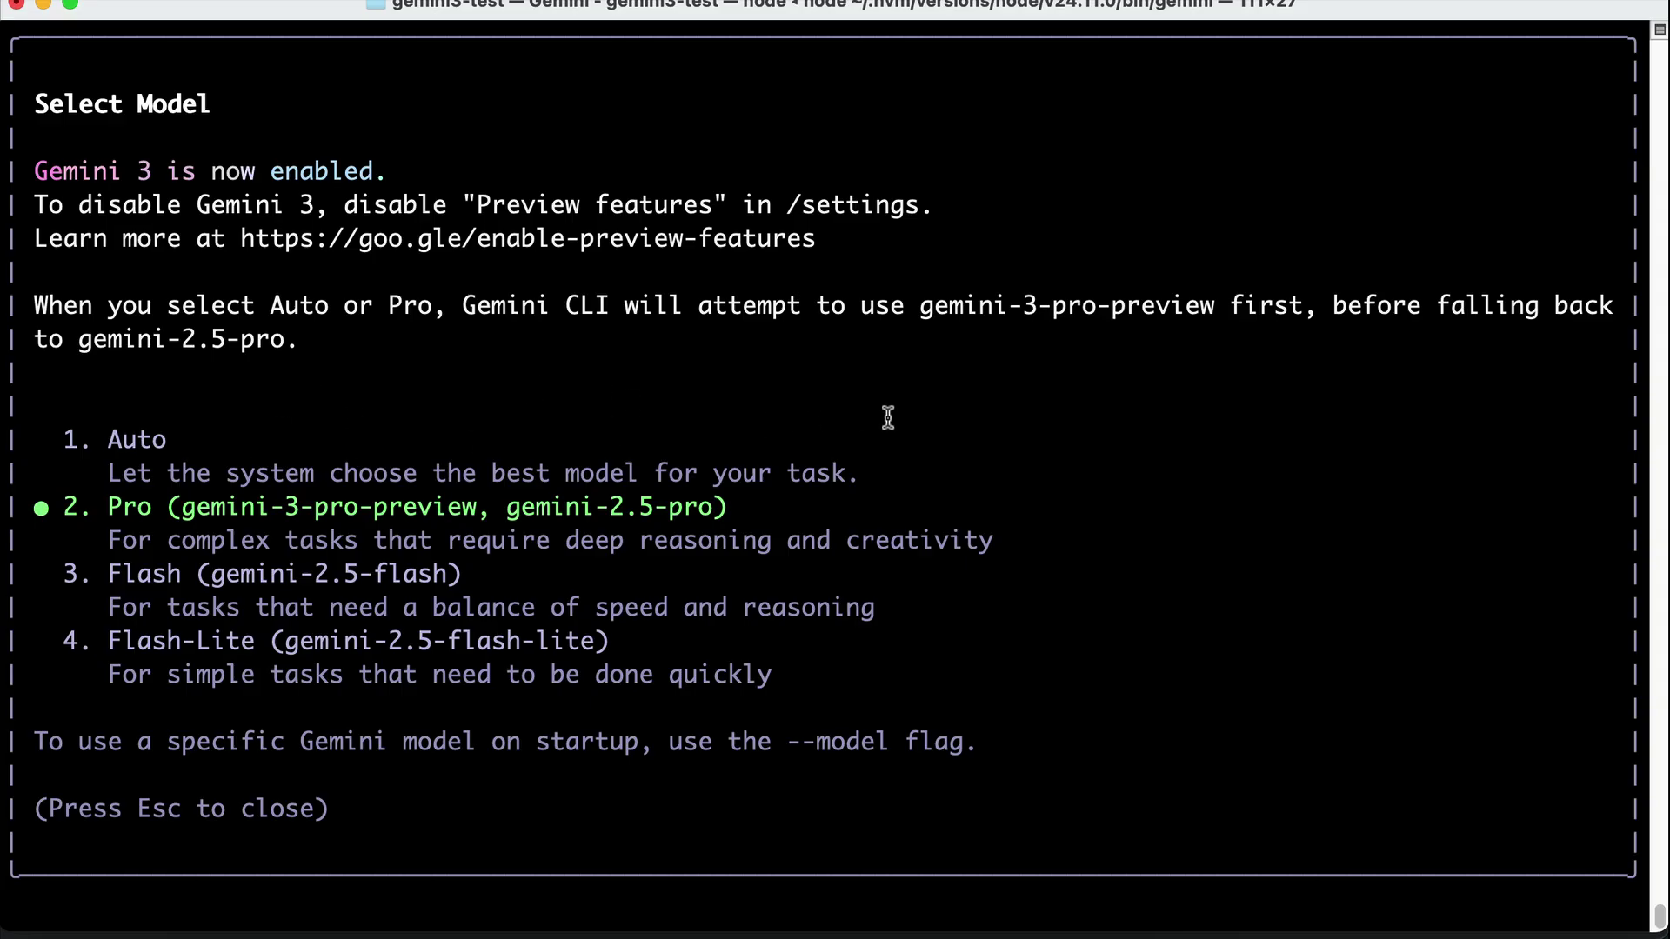
pyautogui.press('Up')
pyautogui.press('Down')
pyautogui.press('Escape')
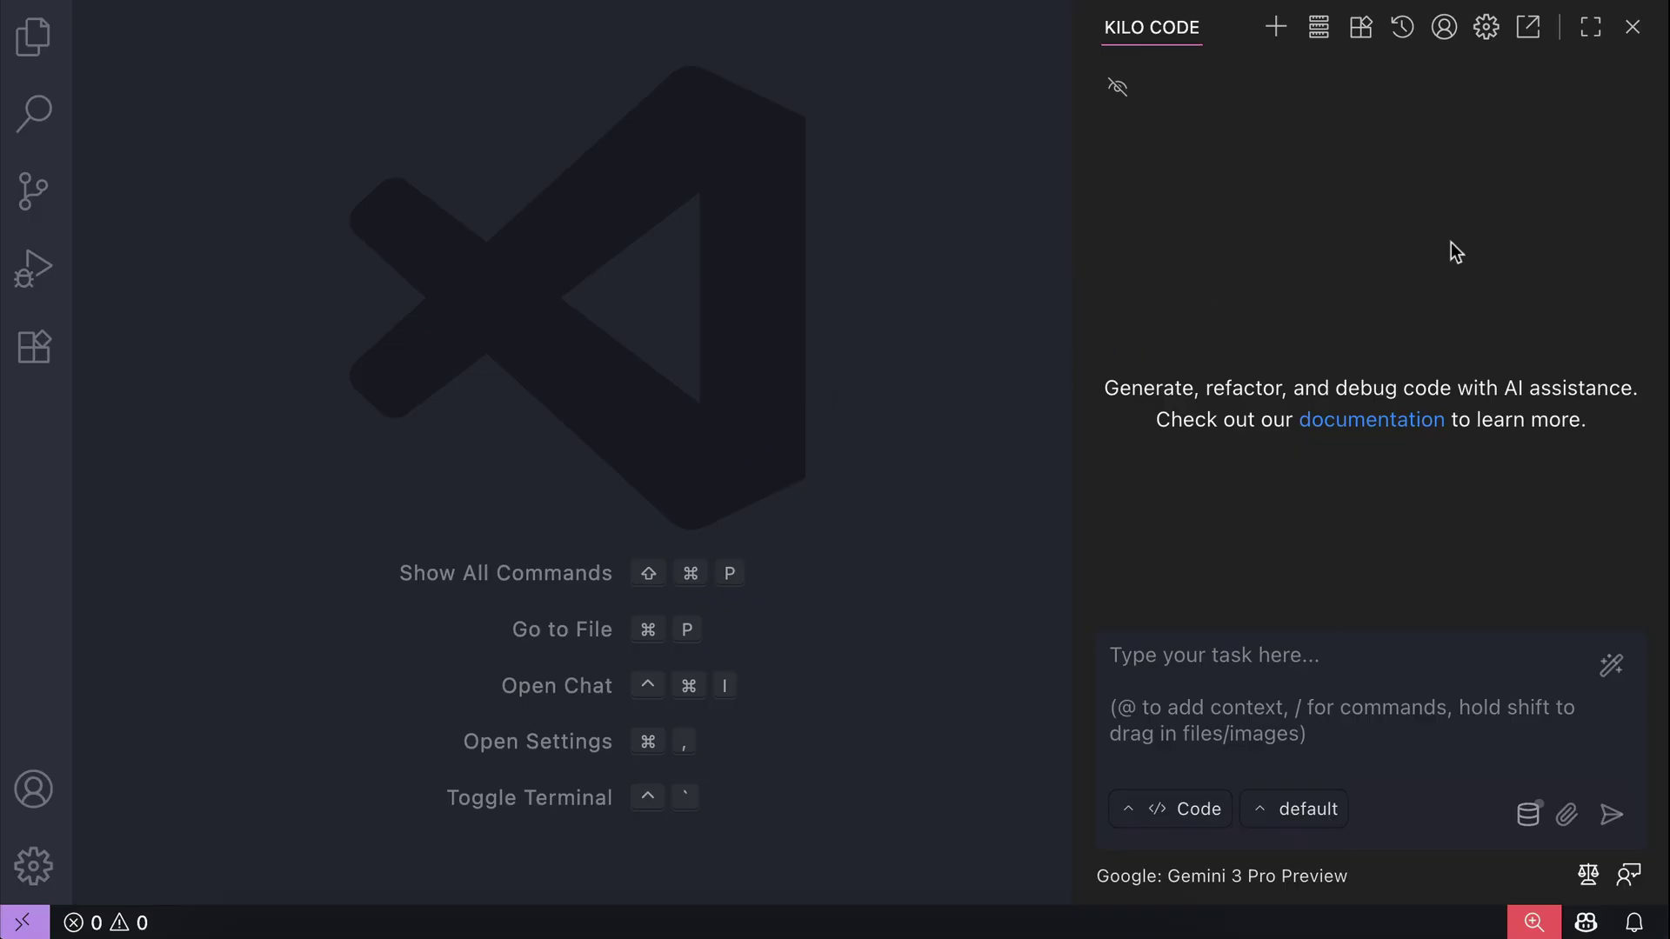
# Step: In Kilo Code settings, search gemini-3, choose google/gemini-3-pro-preview, and close settings
pyautogui.click(1485, 27)
pyautogui.scroll(-5, 1406, 479)
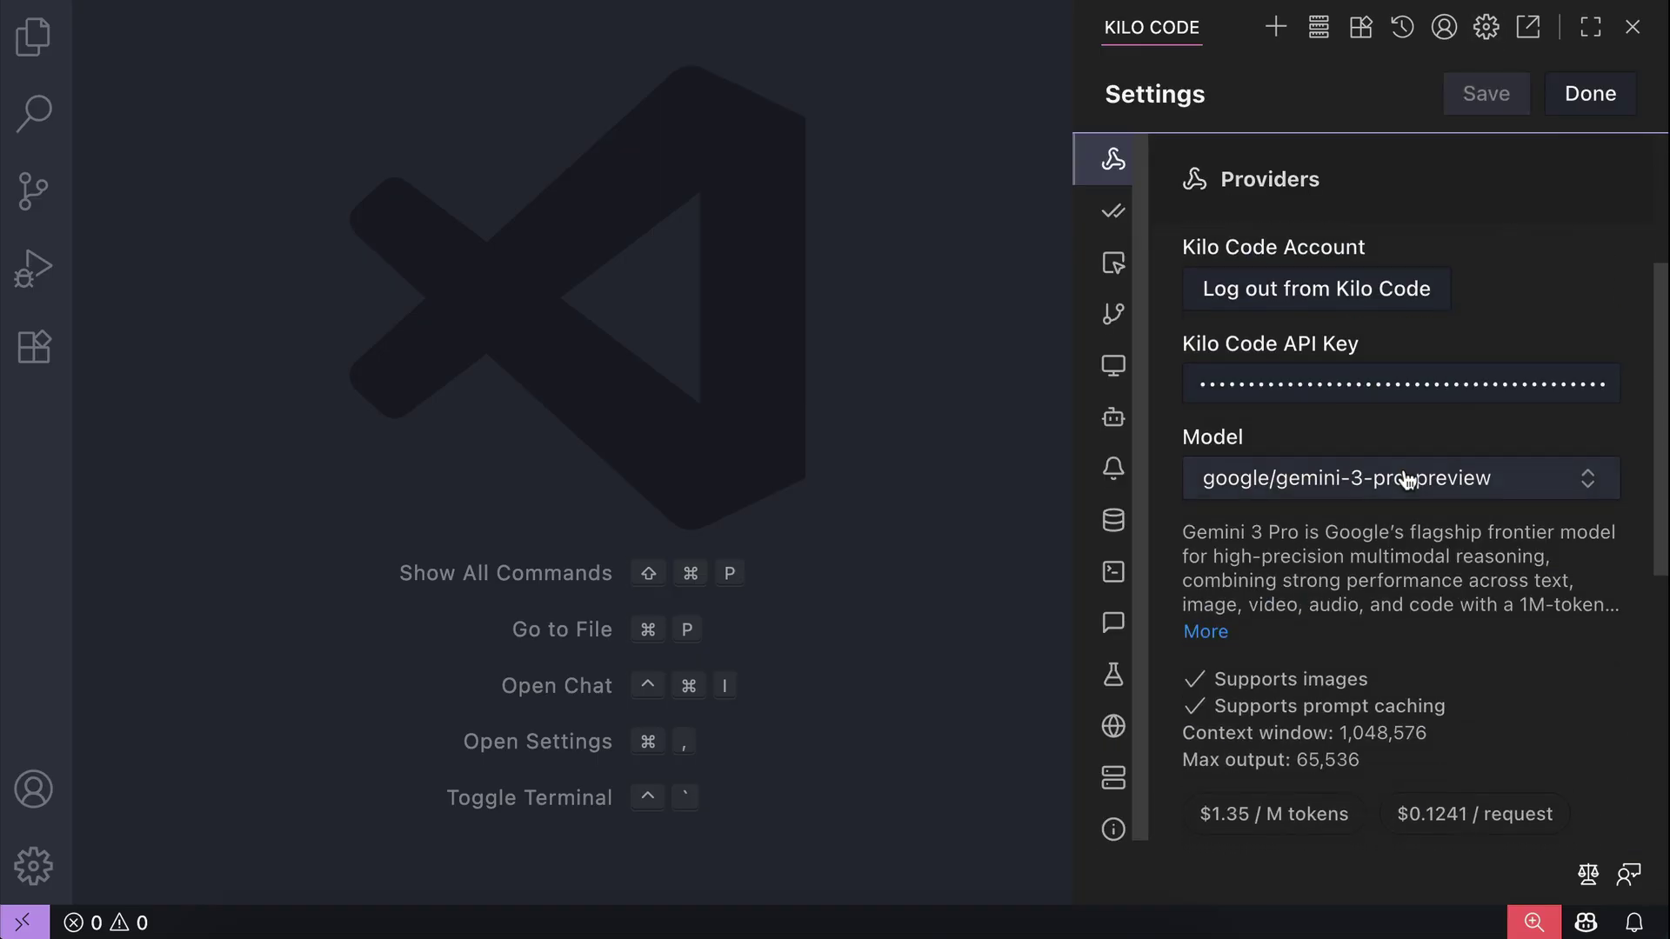
pyautogui.click(1406, 478)
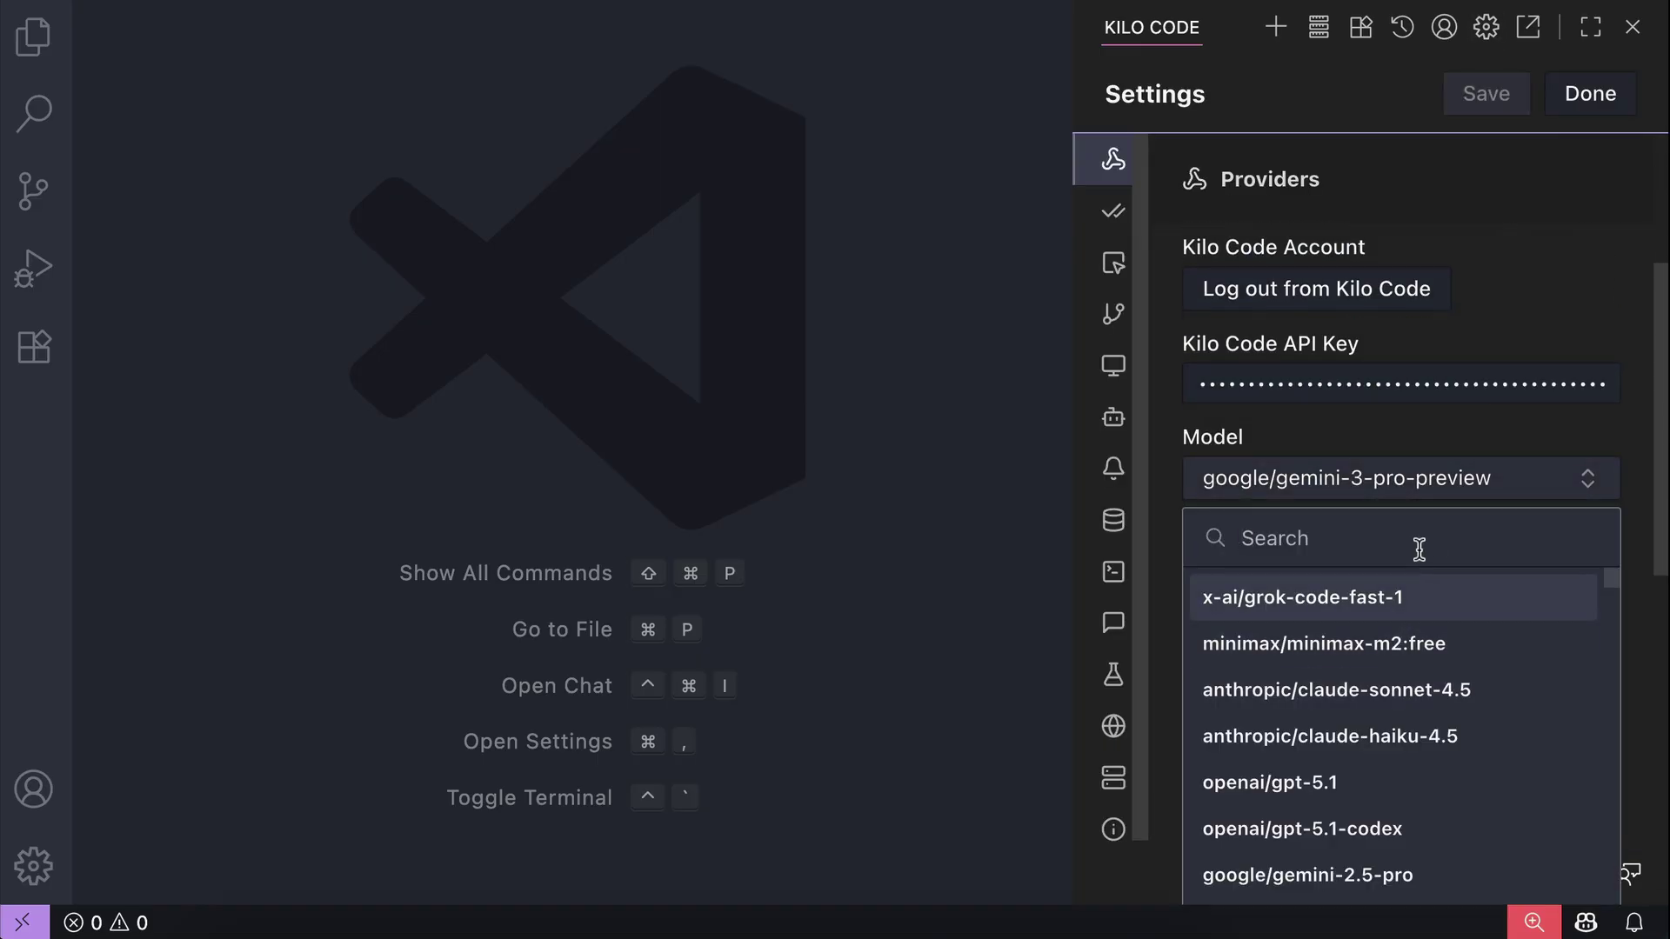
pyautogui.write('gemini-3')
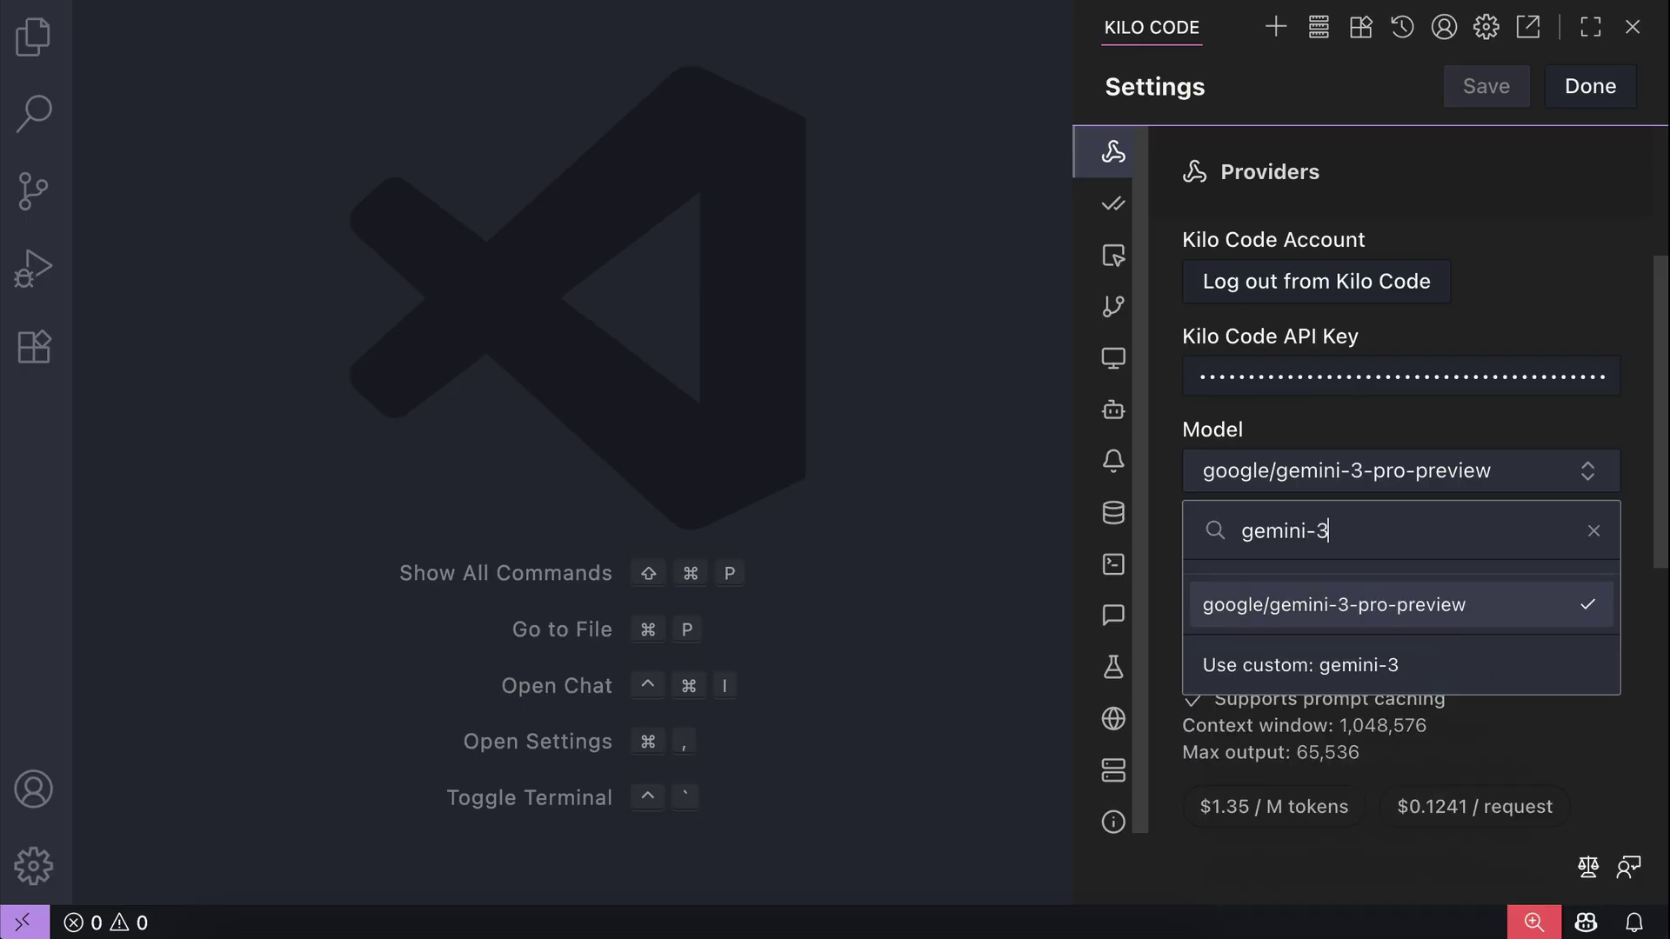
pyautogui.click(1464, 623)
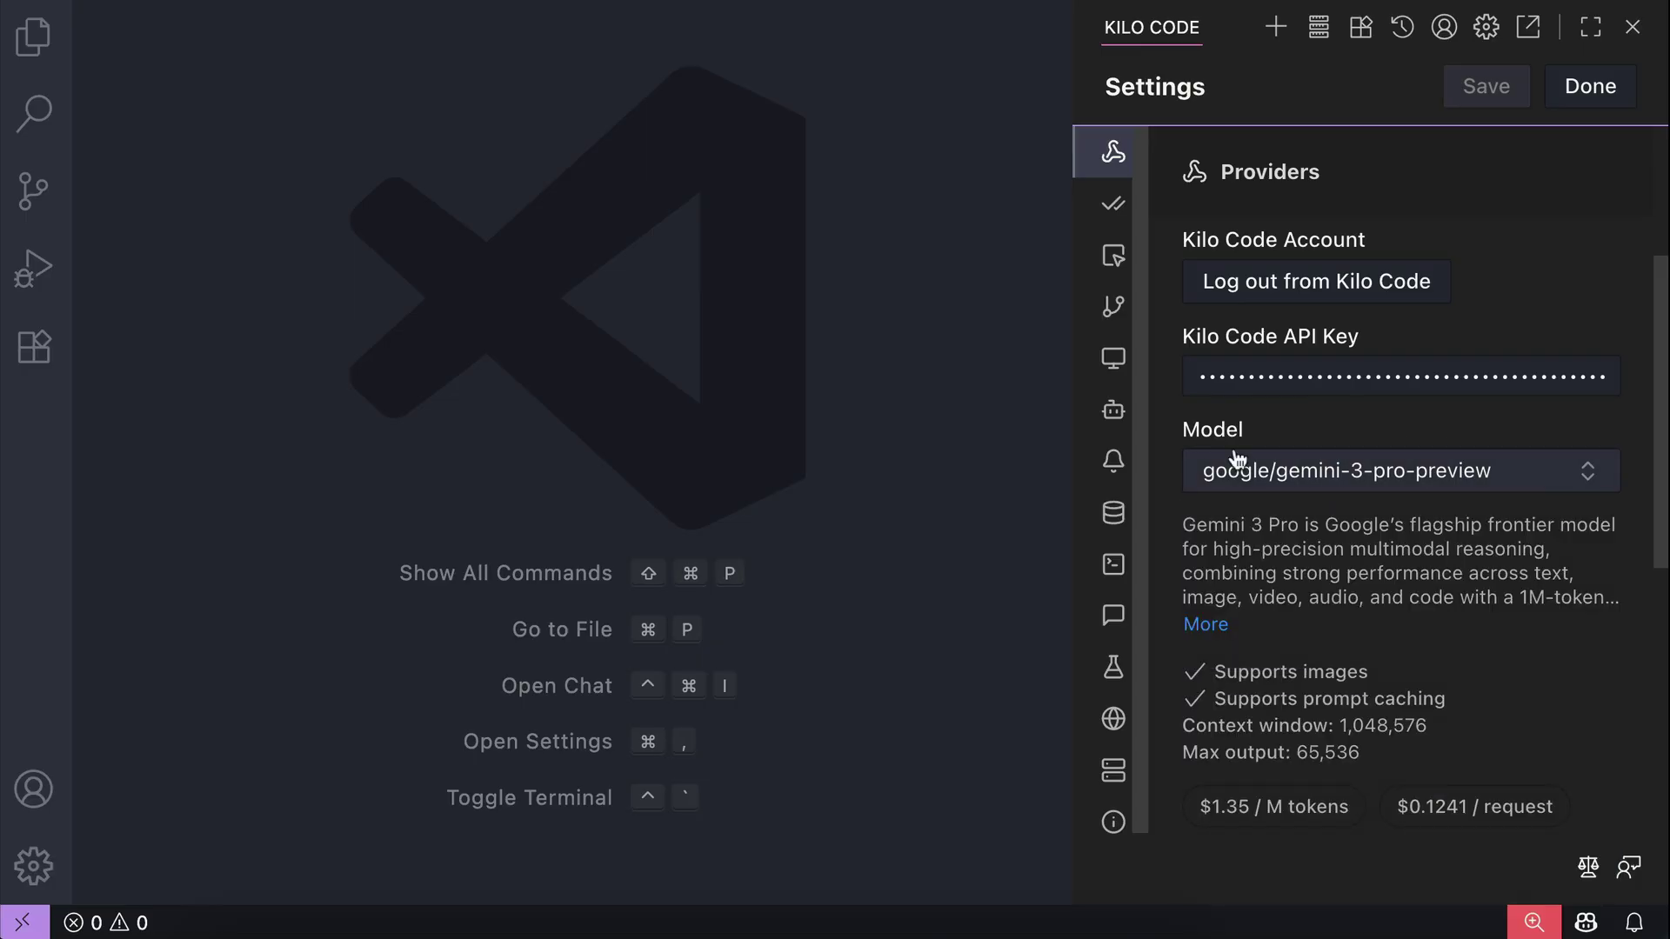
pyautogui.click(1607, 91)
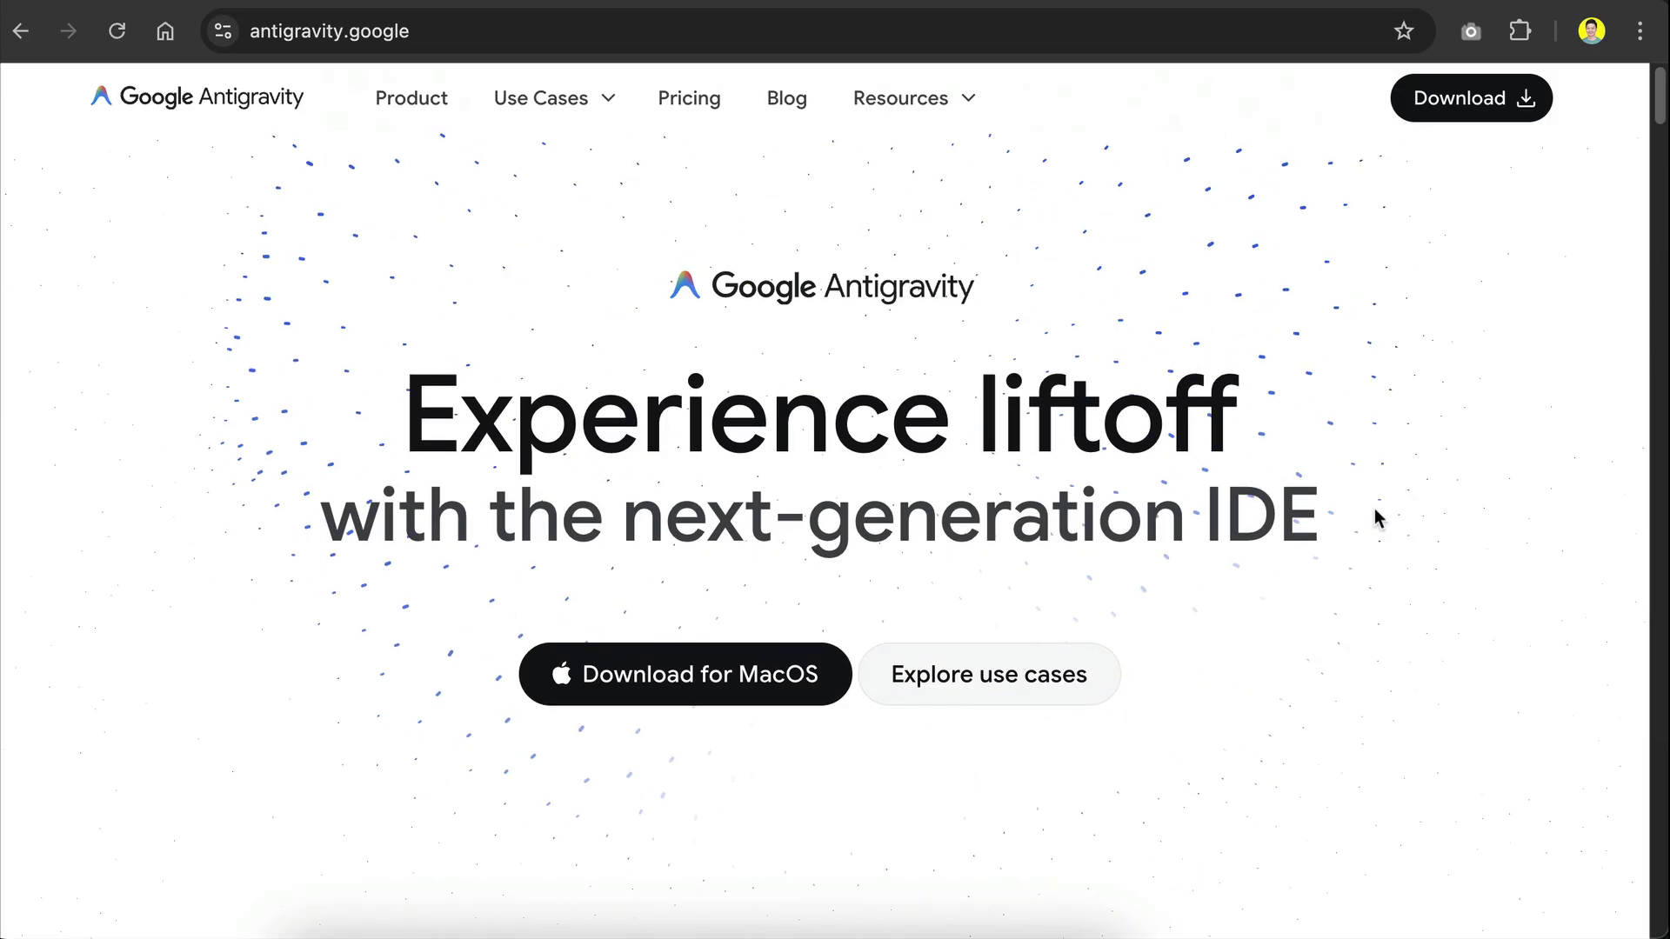
pyautogui.scroll(-15, 1349, 566)
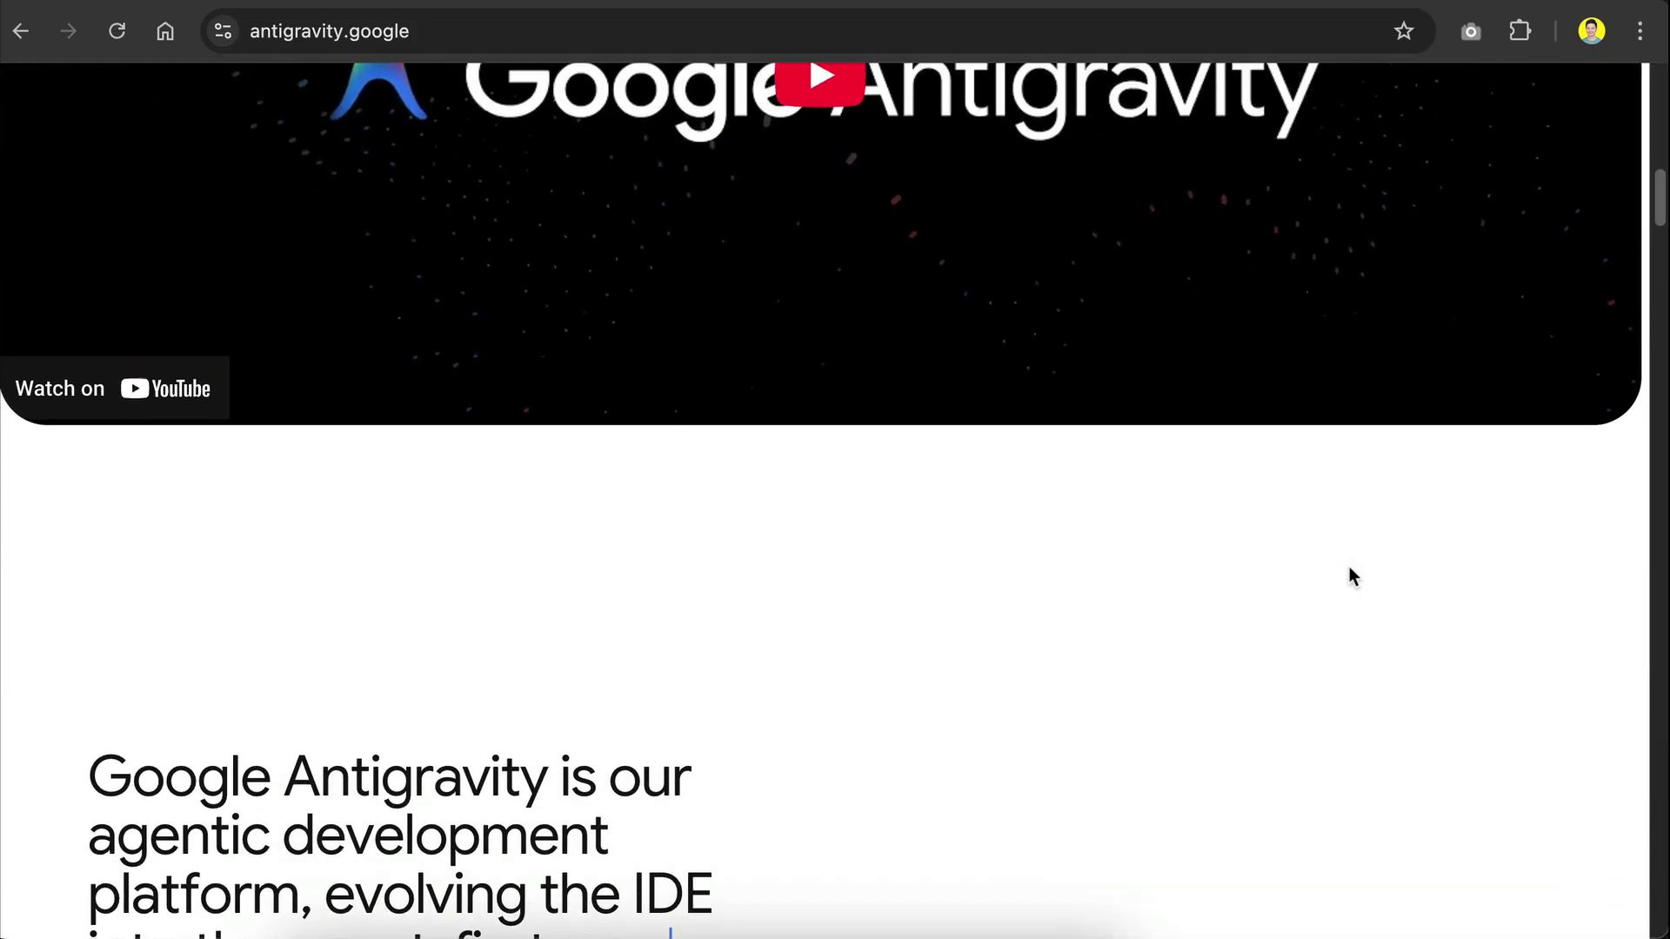
pyautogui.scroll(-12, 1349, 566)
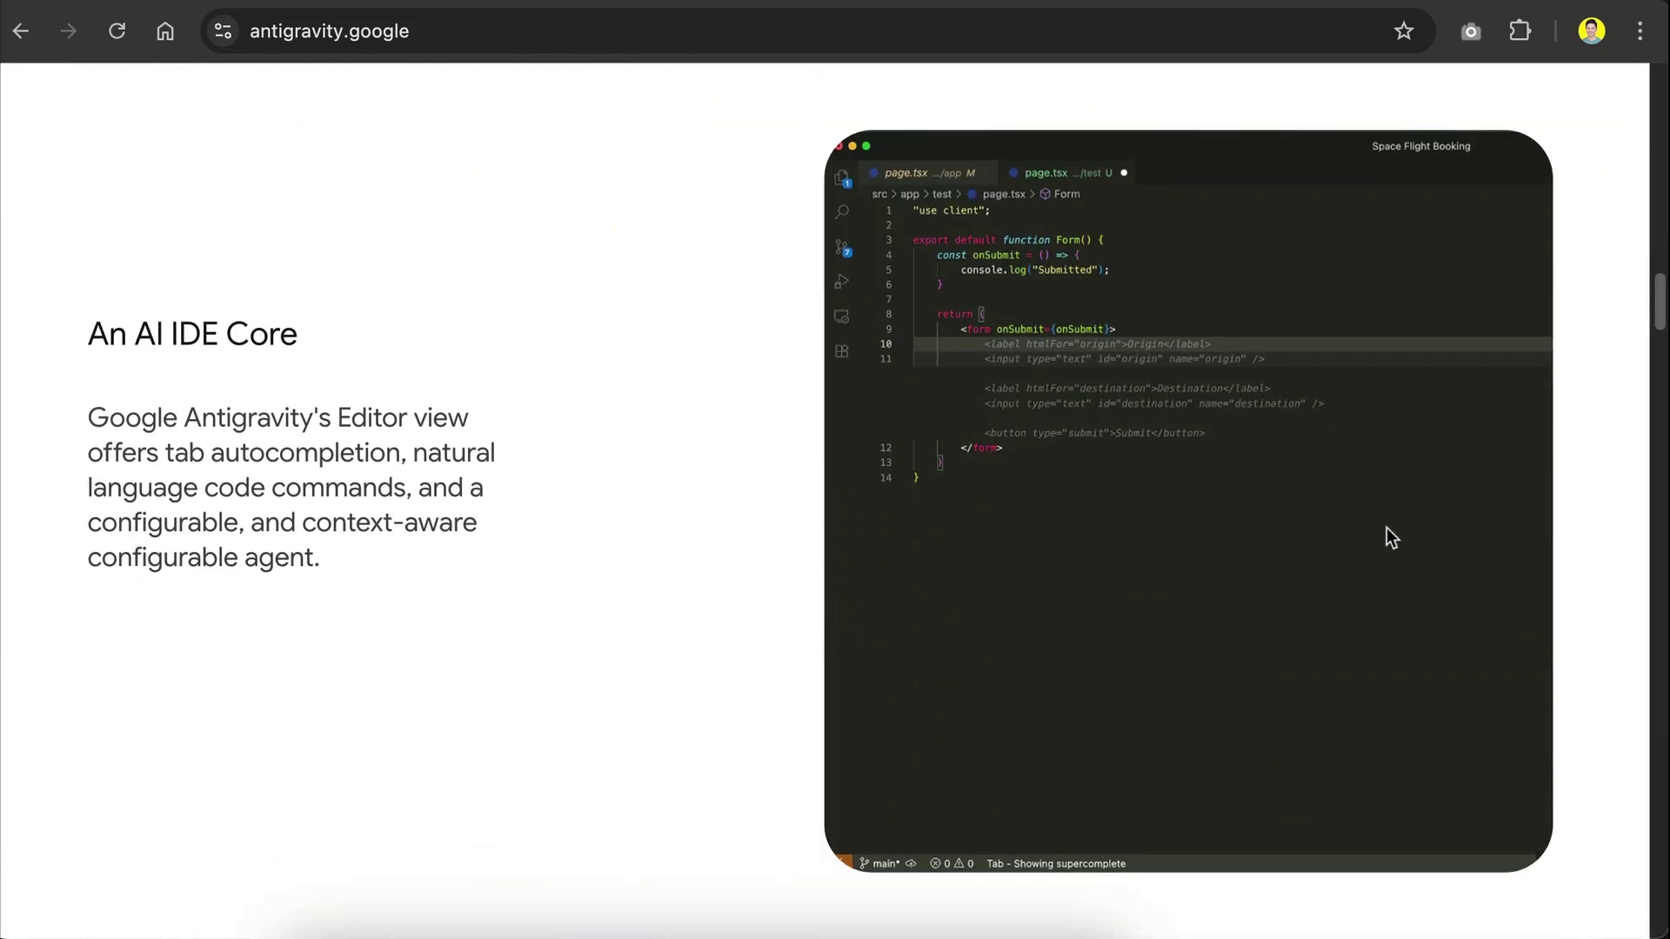
pyautogui.scroll(-10, 1141, 541)
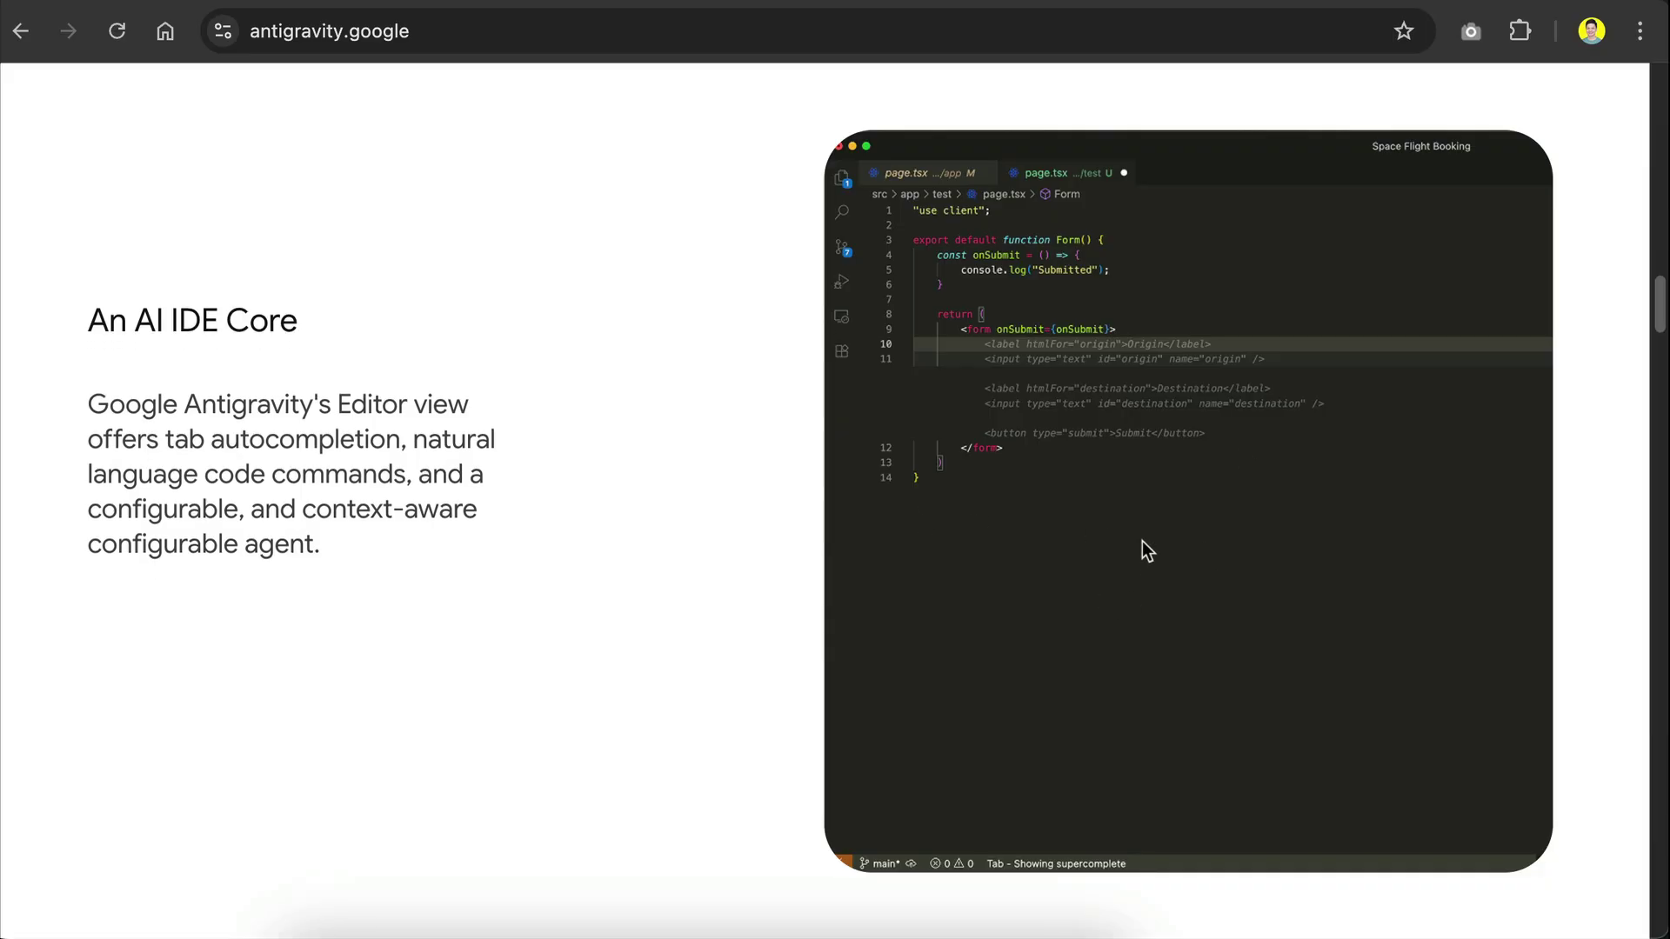
pyautogui.scroll(-10, 1141, 541)
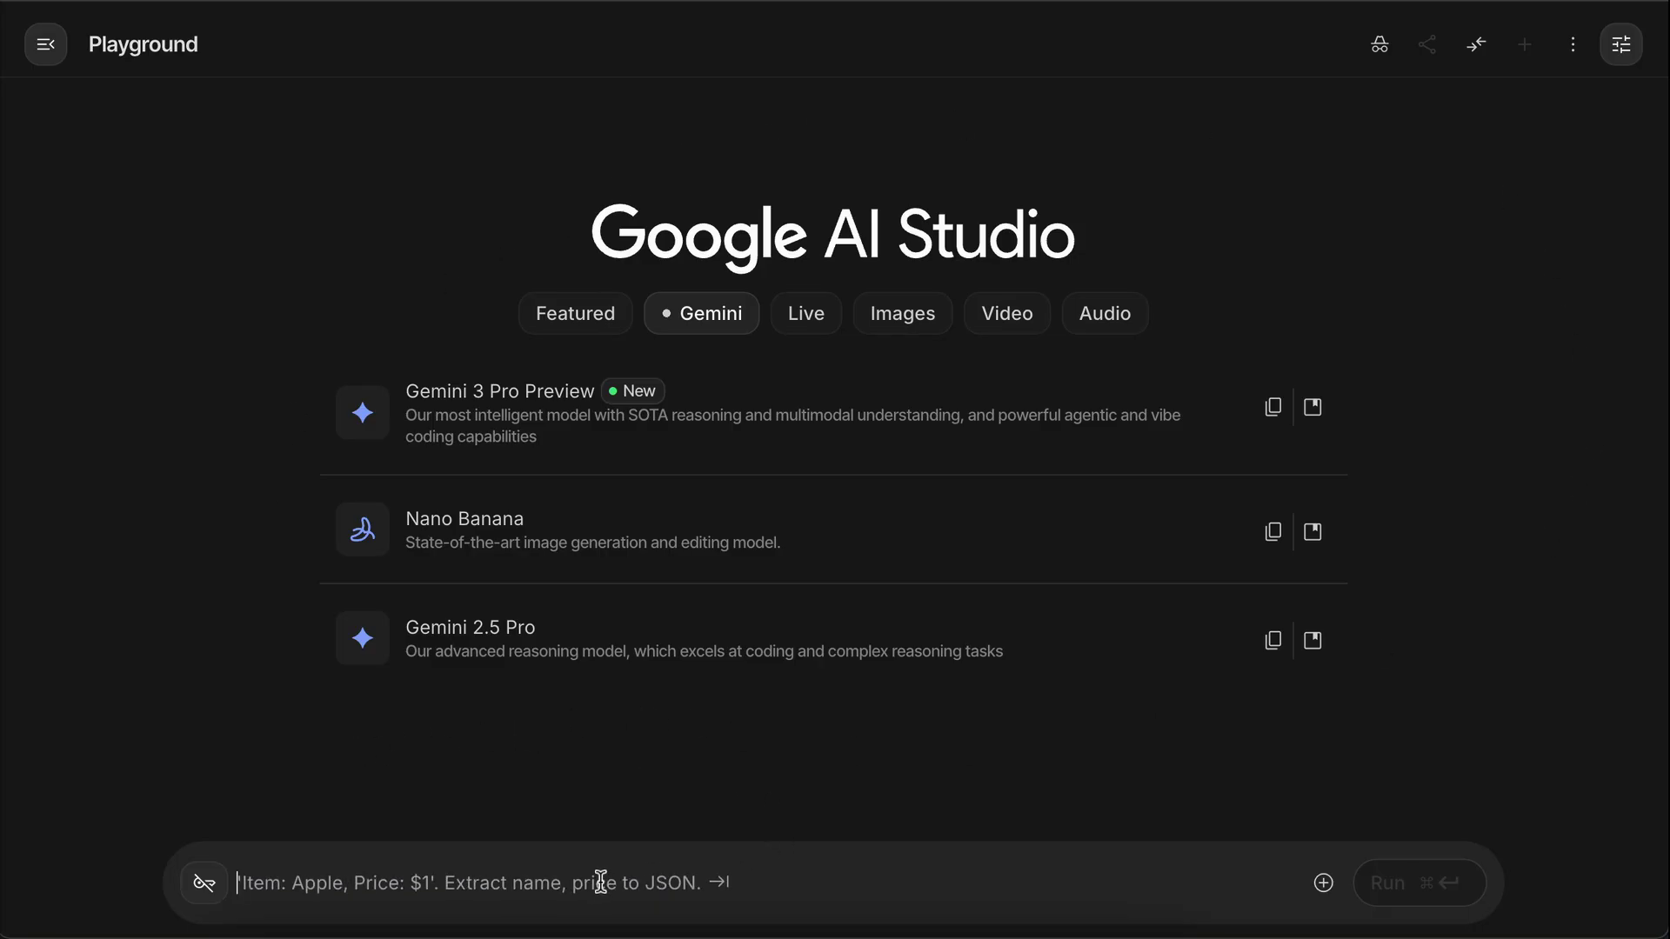
# Step: Paste and run the software-agency landing-page prompt, then preview the generated index.html in the browser
pyautogui.write('build a modern, tech-focused landing page for a software development agency. make the landing page as creative and alive as you can. add all elements of a great landing page, animations, particles, hover effects, micro-animations, carousel, etc.')
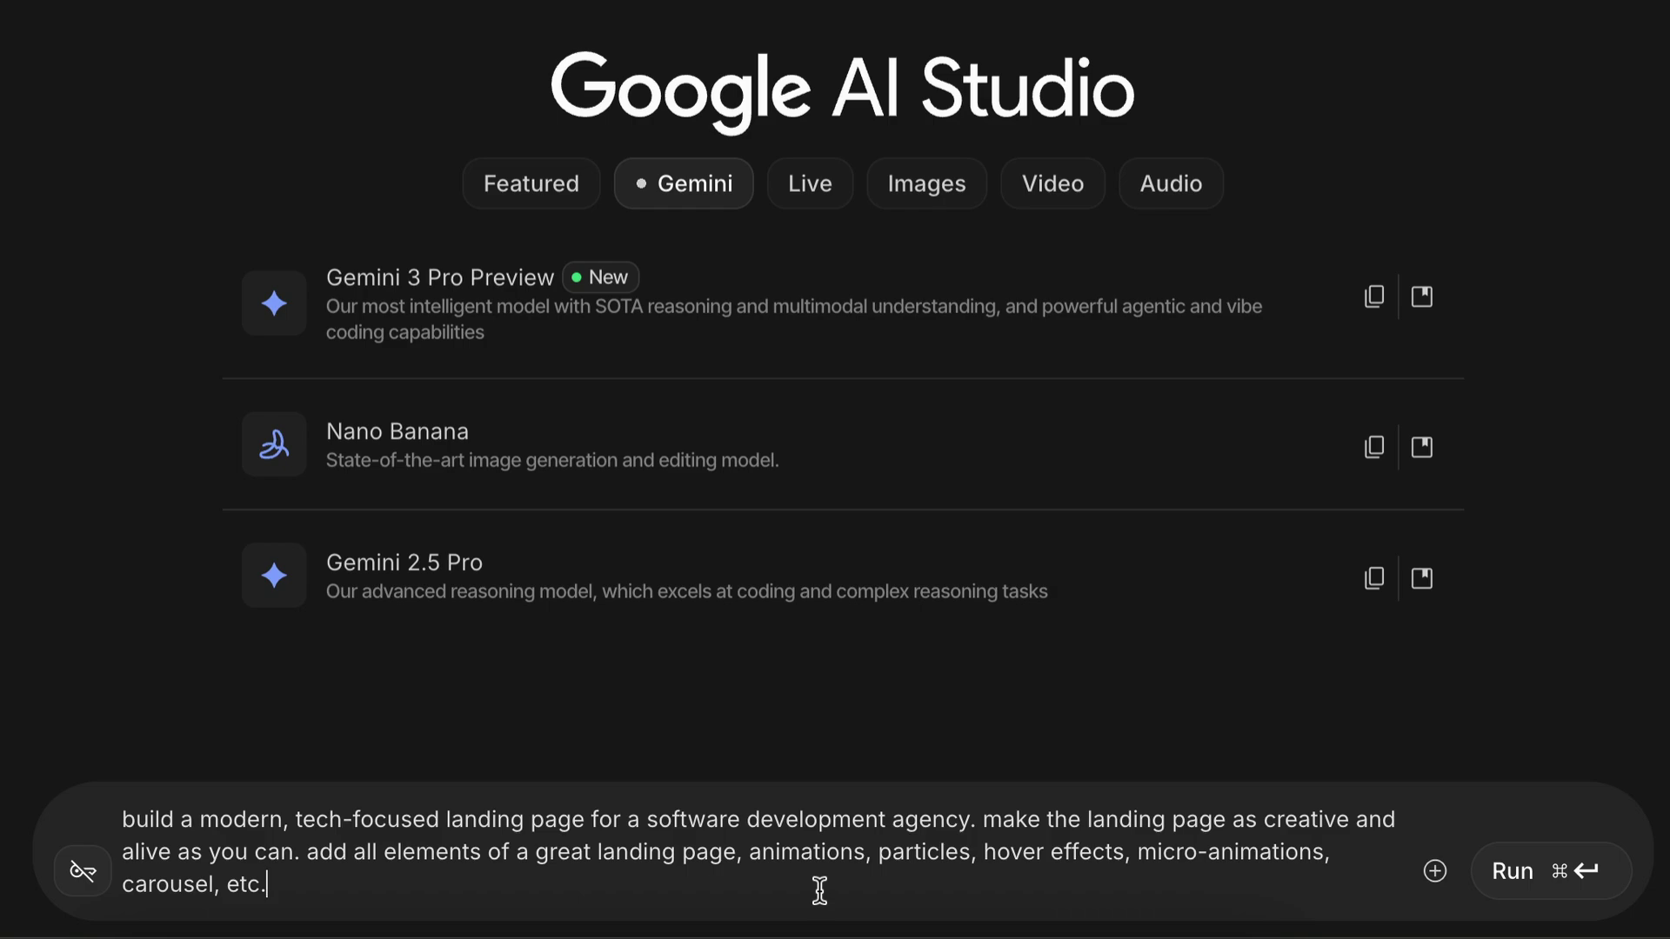
pyautogui.press('super+Return')
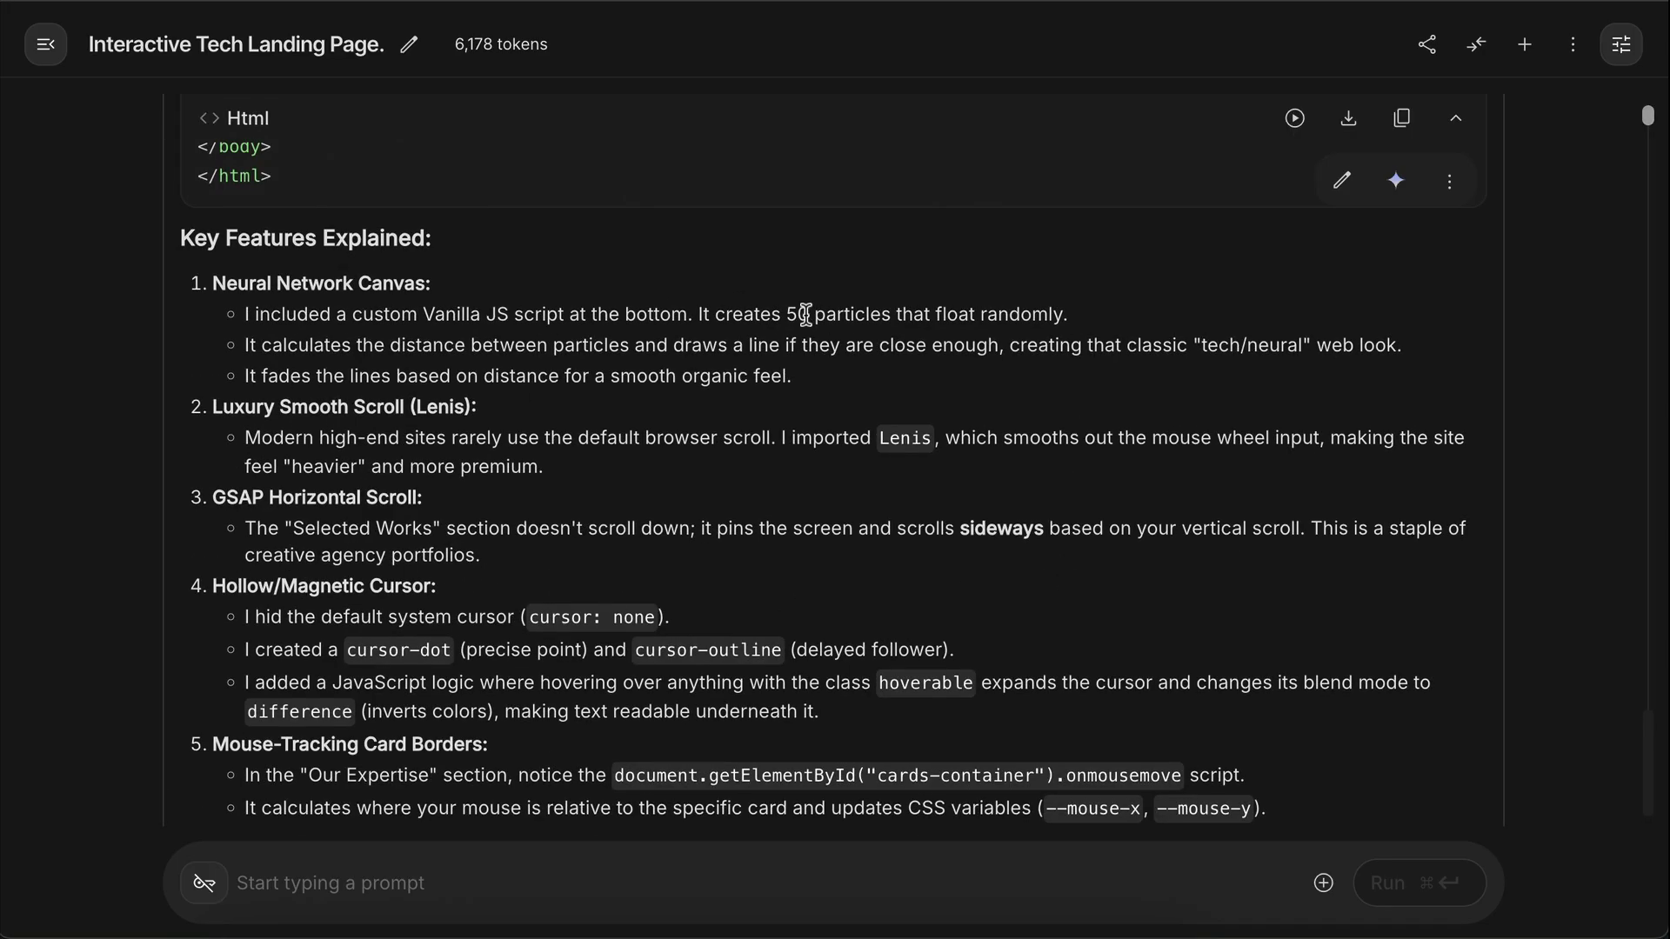
pyautogui.scroll(10, 805, 315)
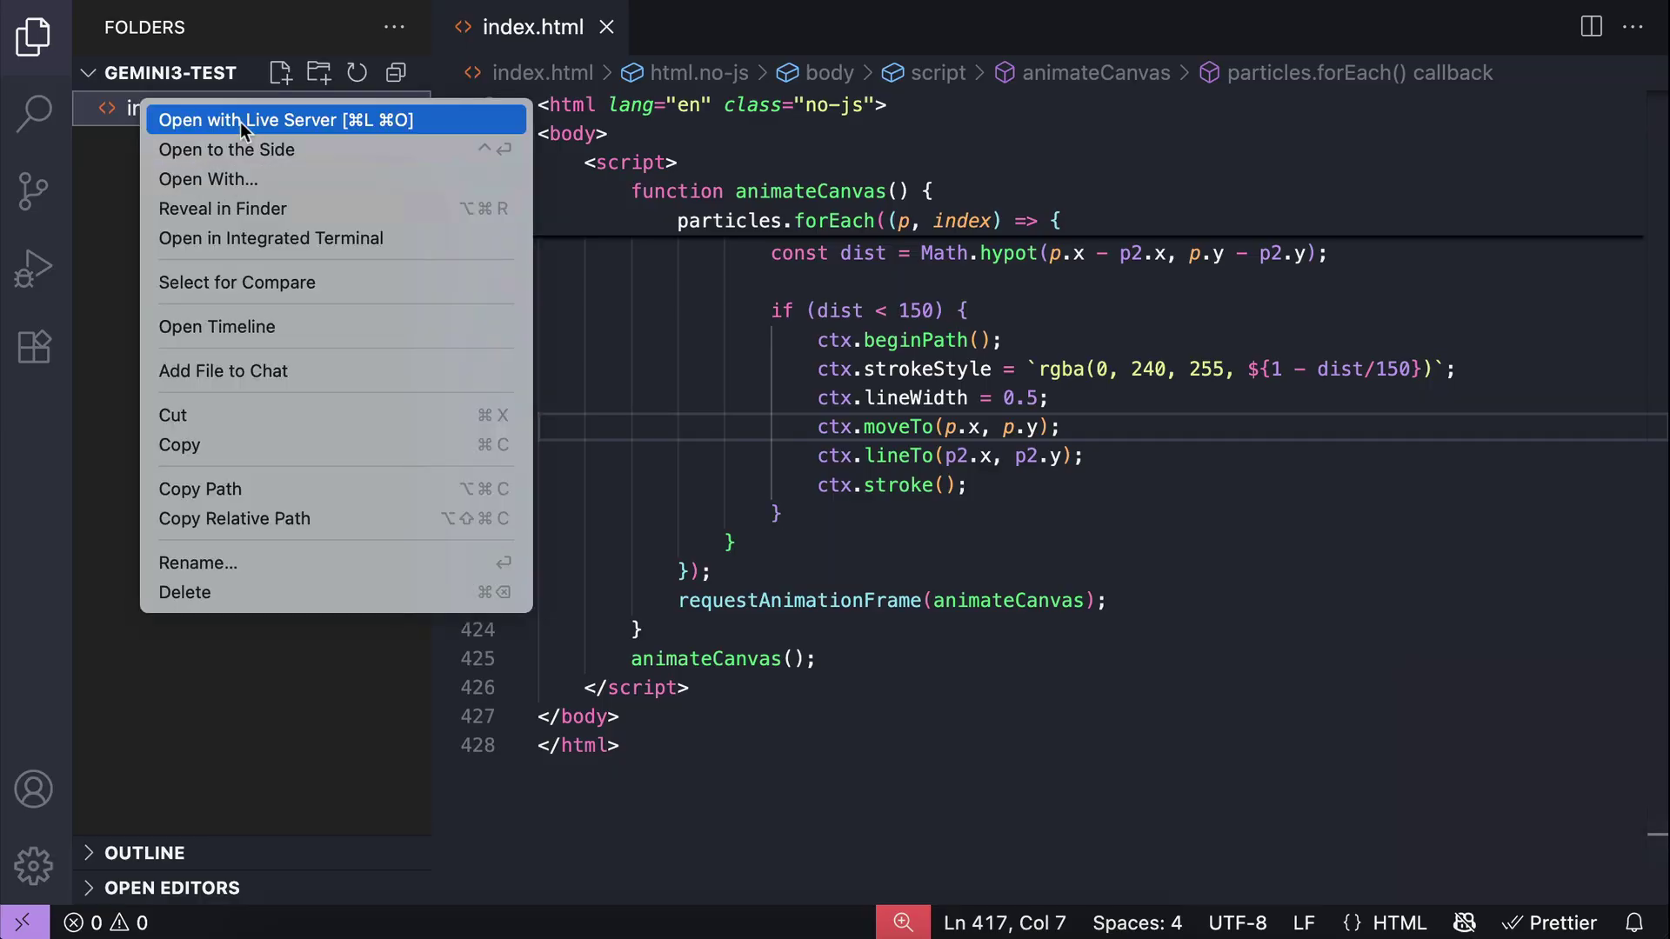
pyautogui.click(240, 122)
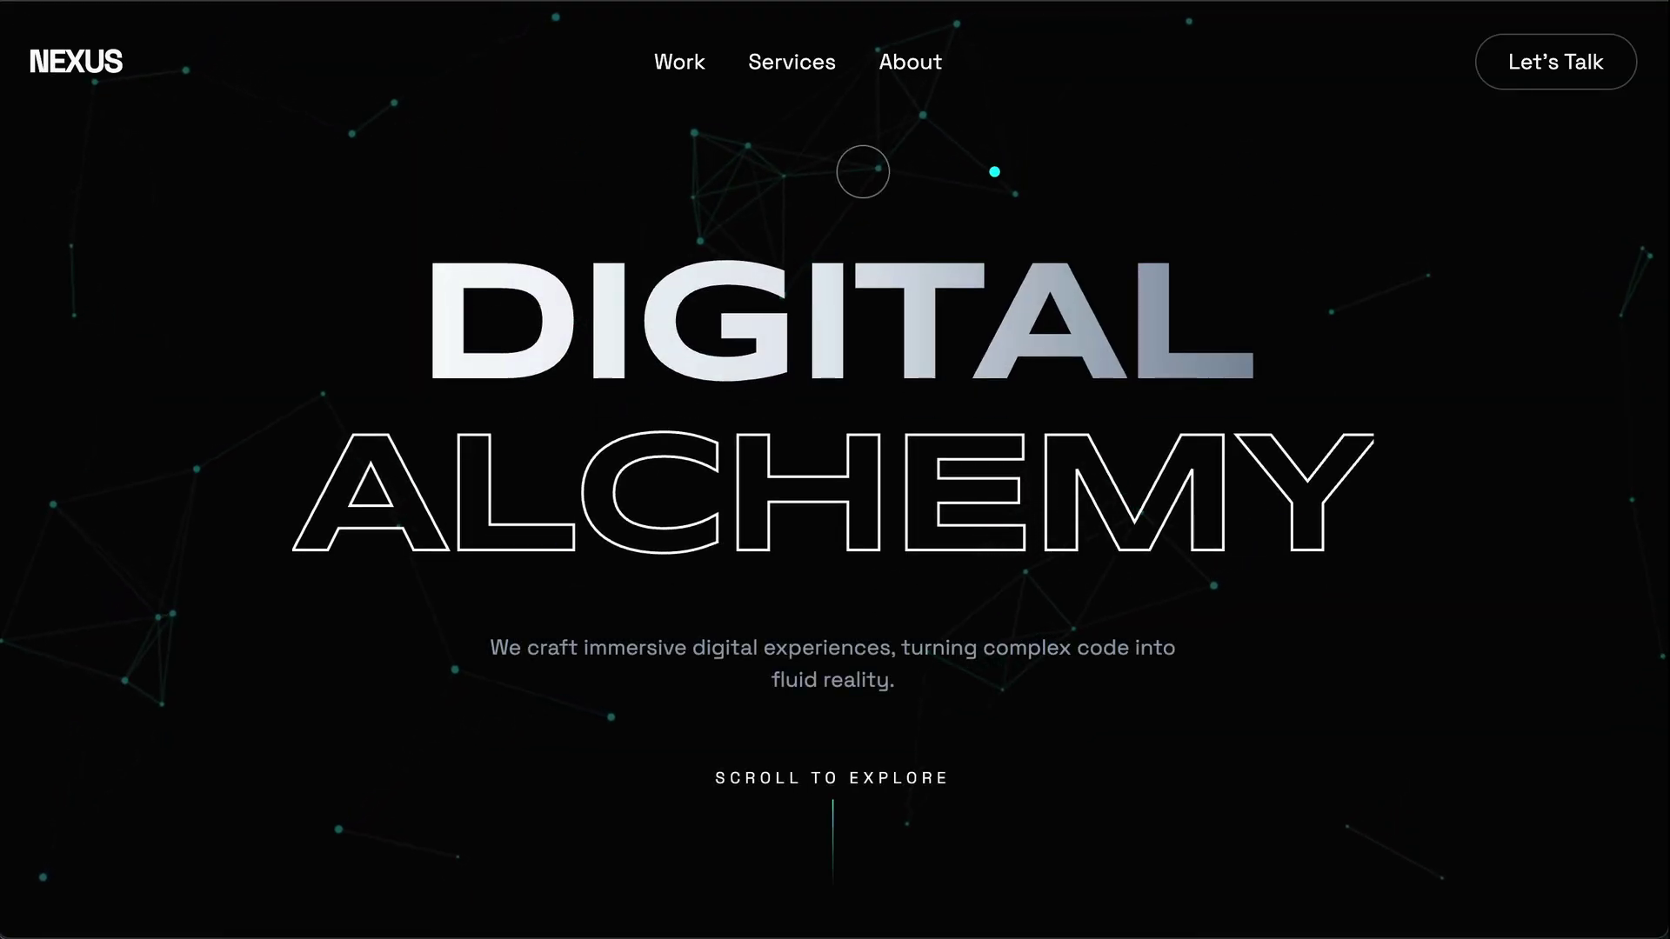
# Step: Scroll through all sections of the Digital Alchemy landing page
pyautogui.scroll(-5, 833, 483)
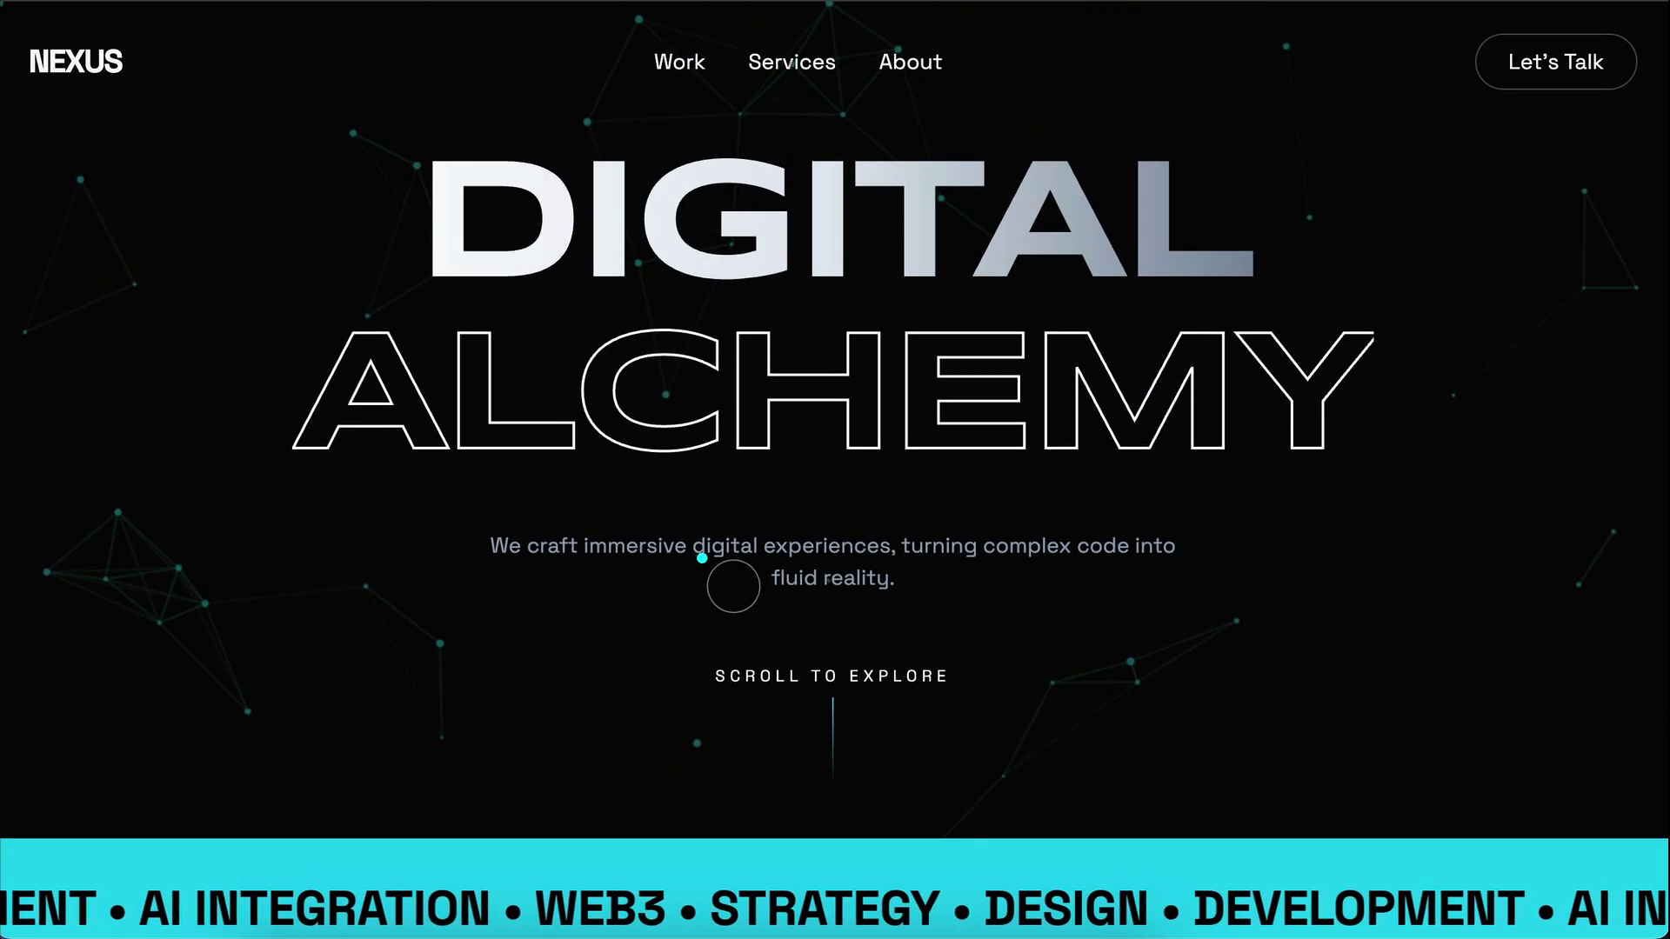
pyautogui.scroll(-7, 700, 557)
pyautogui.scroll(-2, 713, 464)
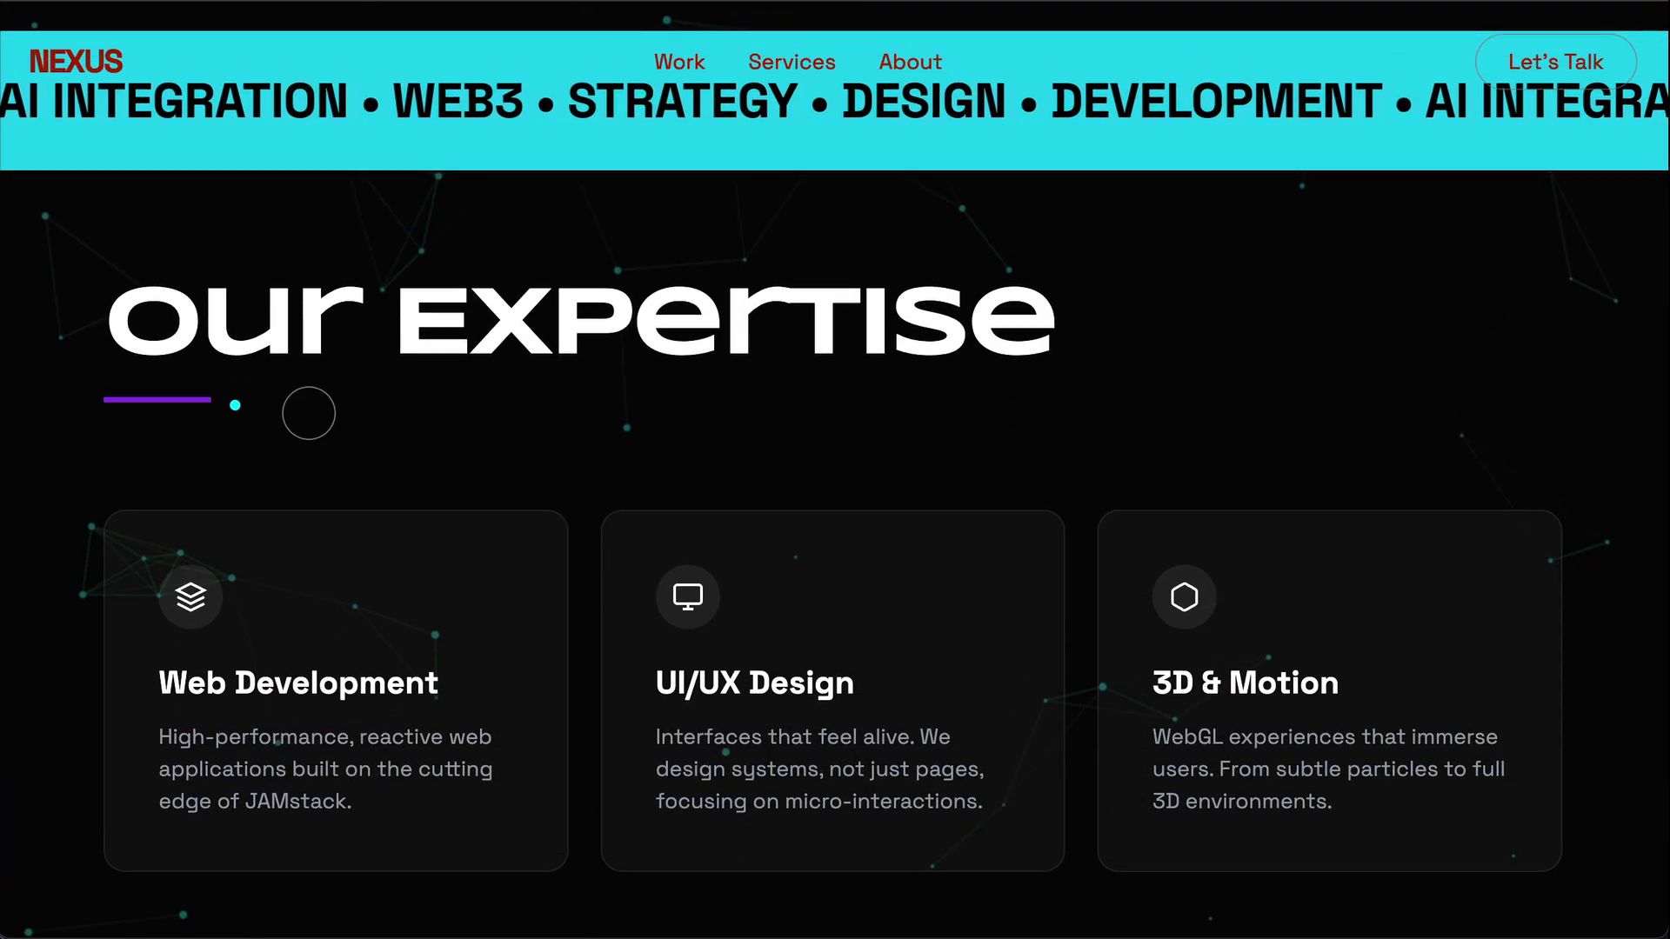
pyautogui.scroll(-3, 365, 426)
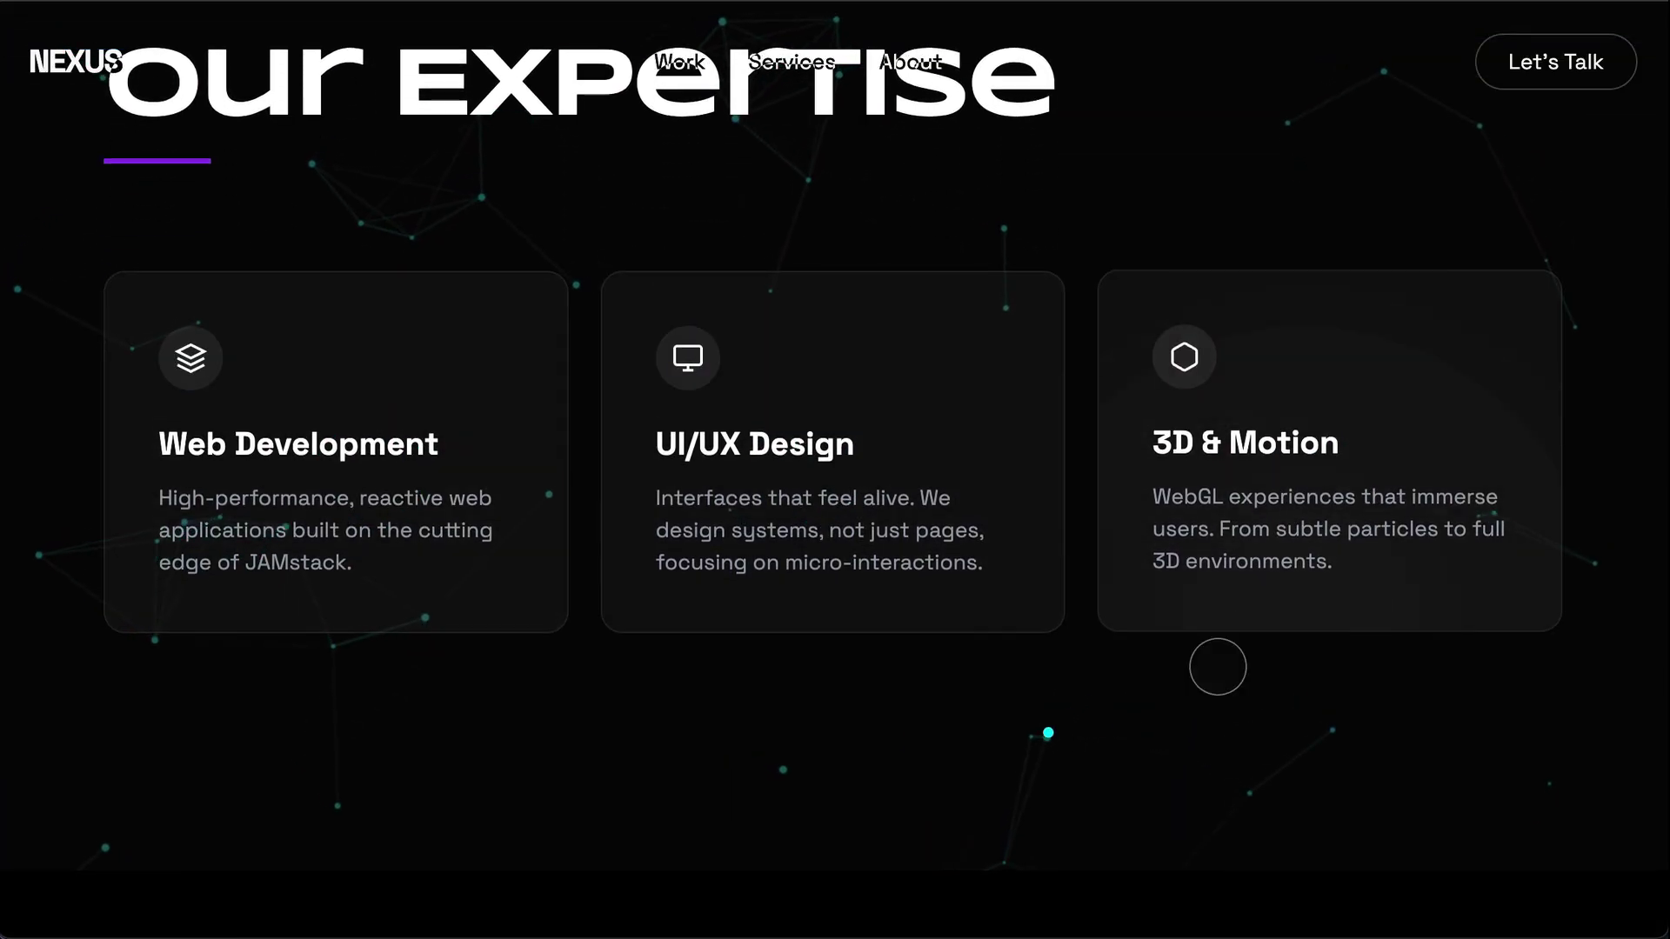
pyautogui.scroll(-8, 1271, 417)
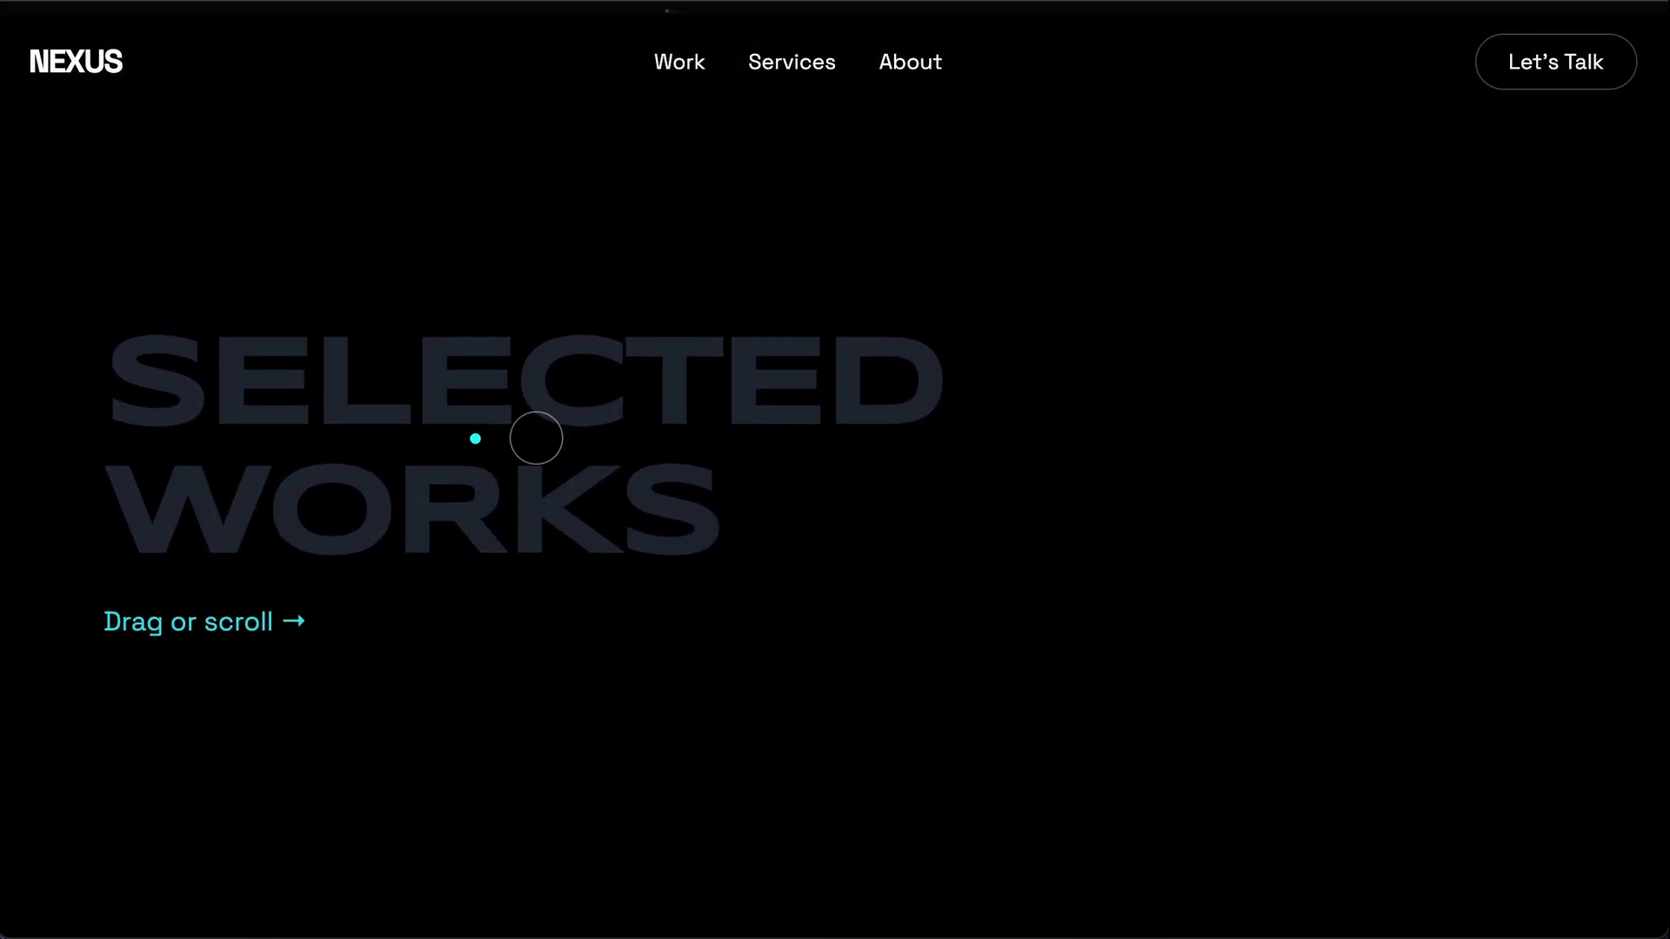
pyautogui.scroll(-3, 487, 440)
pyautogui.scroll(-5, 471, 440)
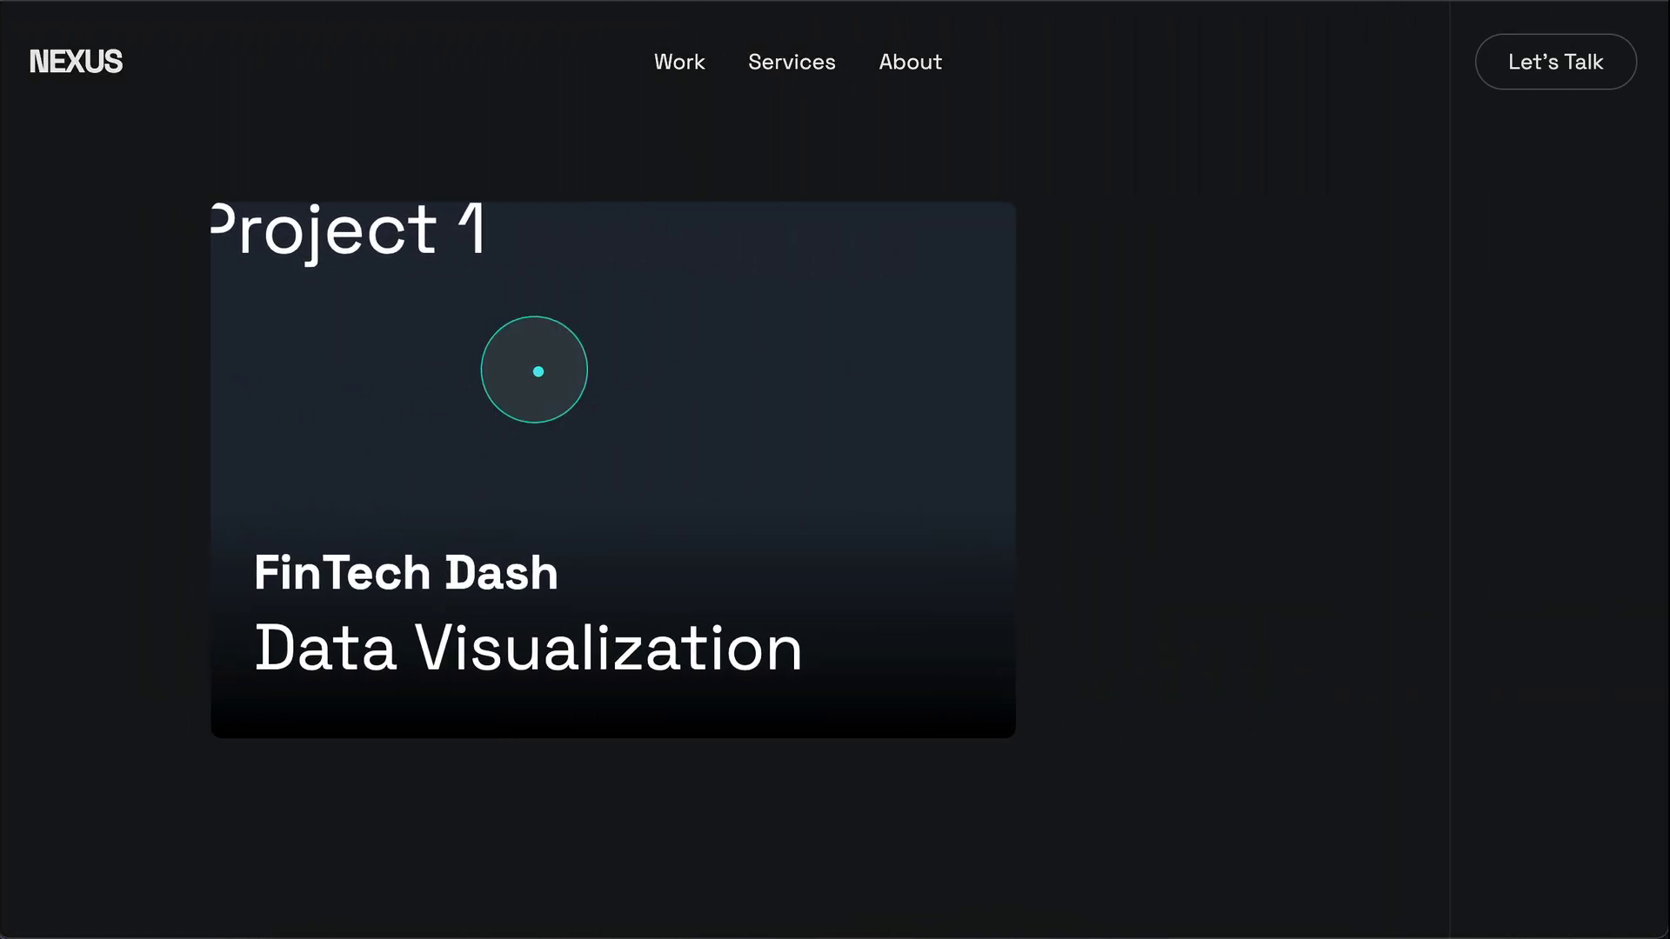
pyautogui.scroll(-5, 960, 370)
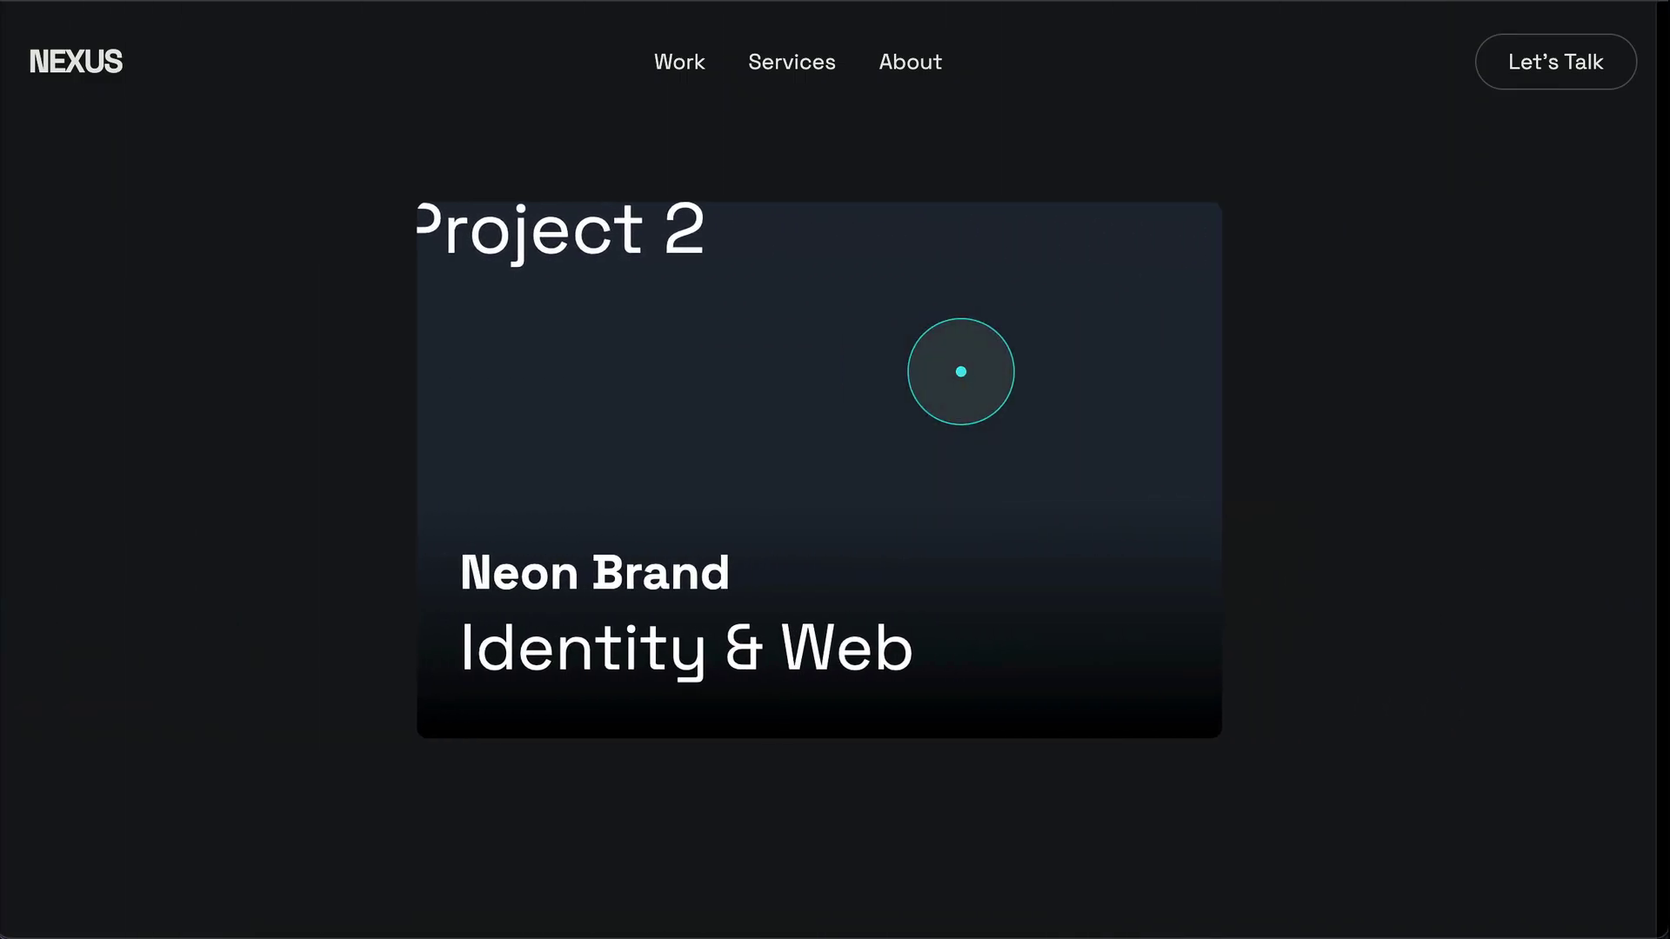
pyautogui.scroll(-5, 960, 371)
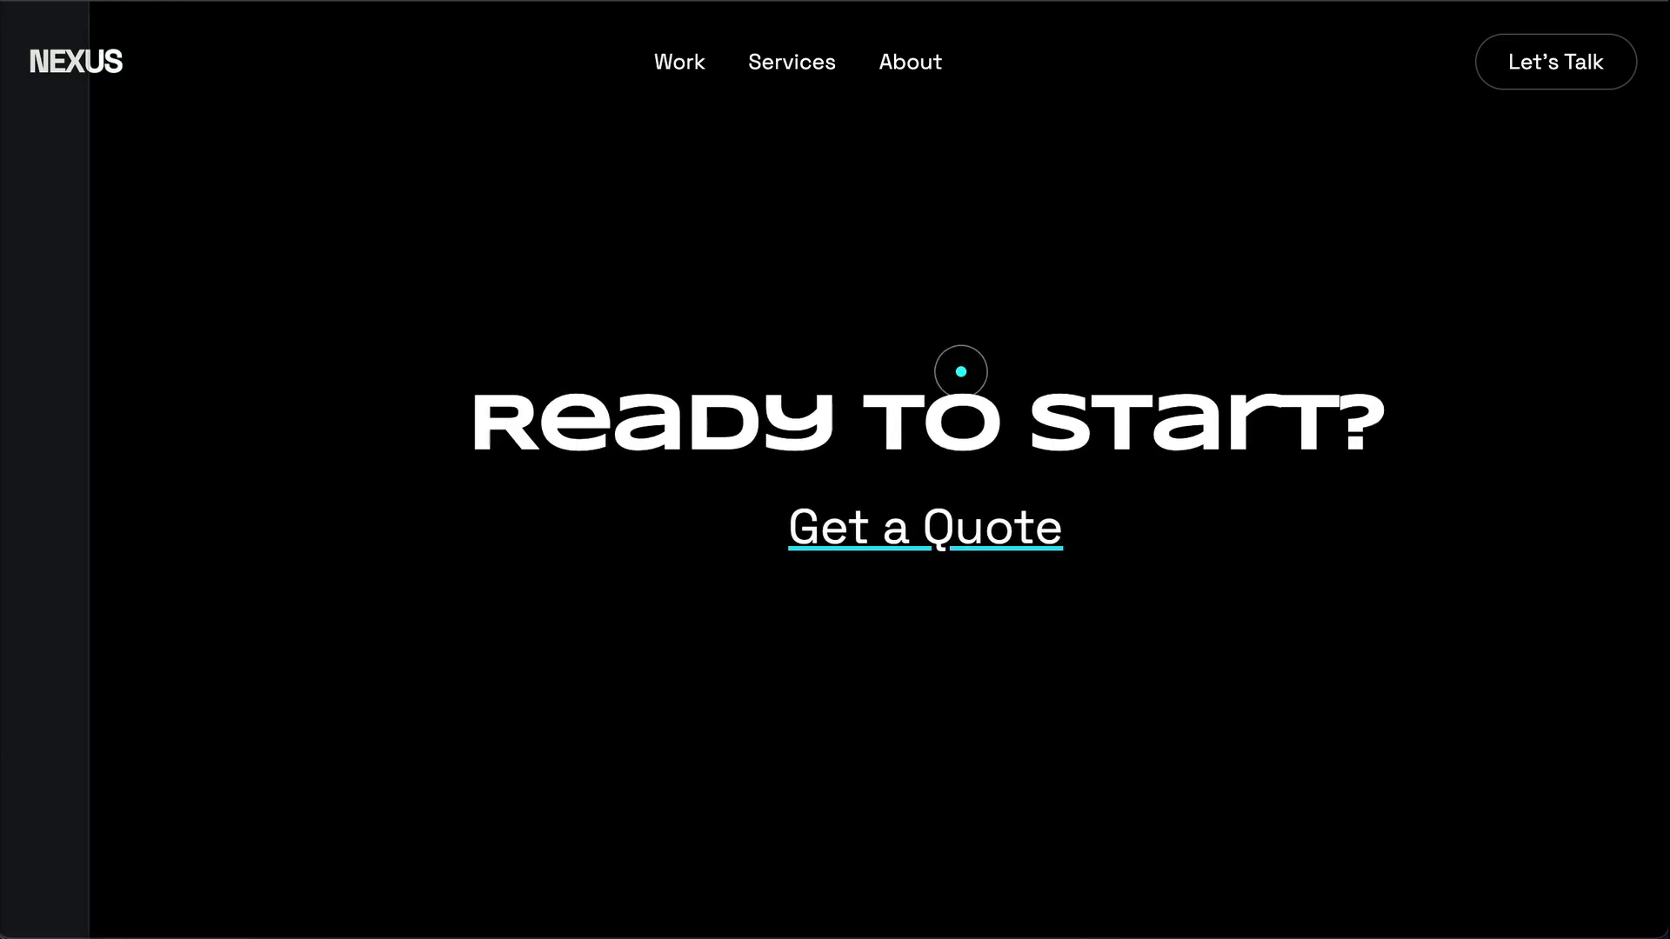
pyautogui.scroll(-5, 960, 372)
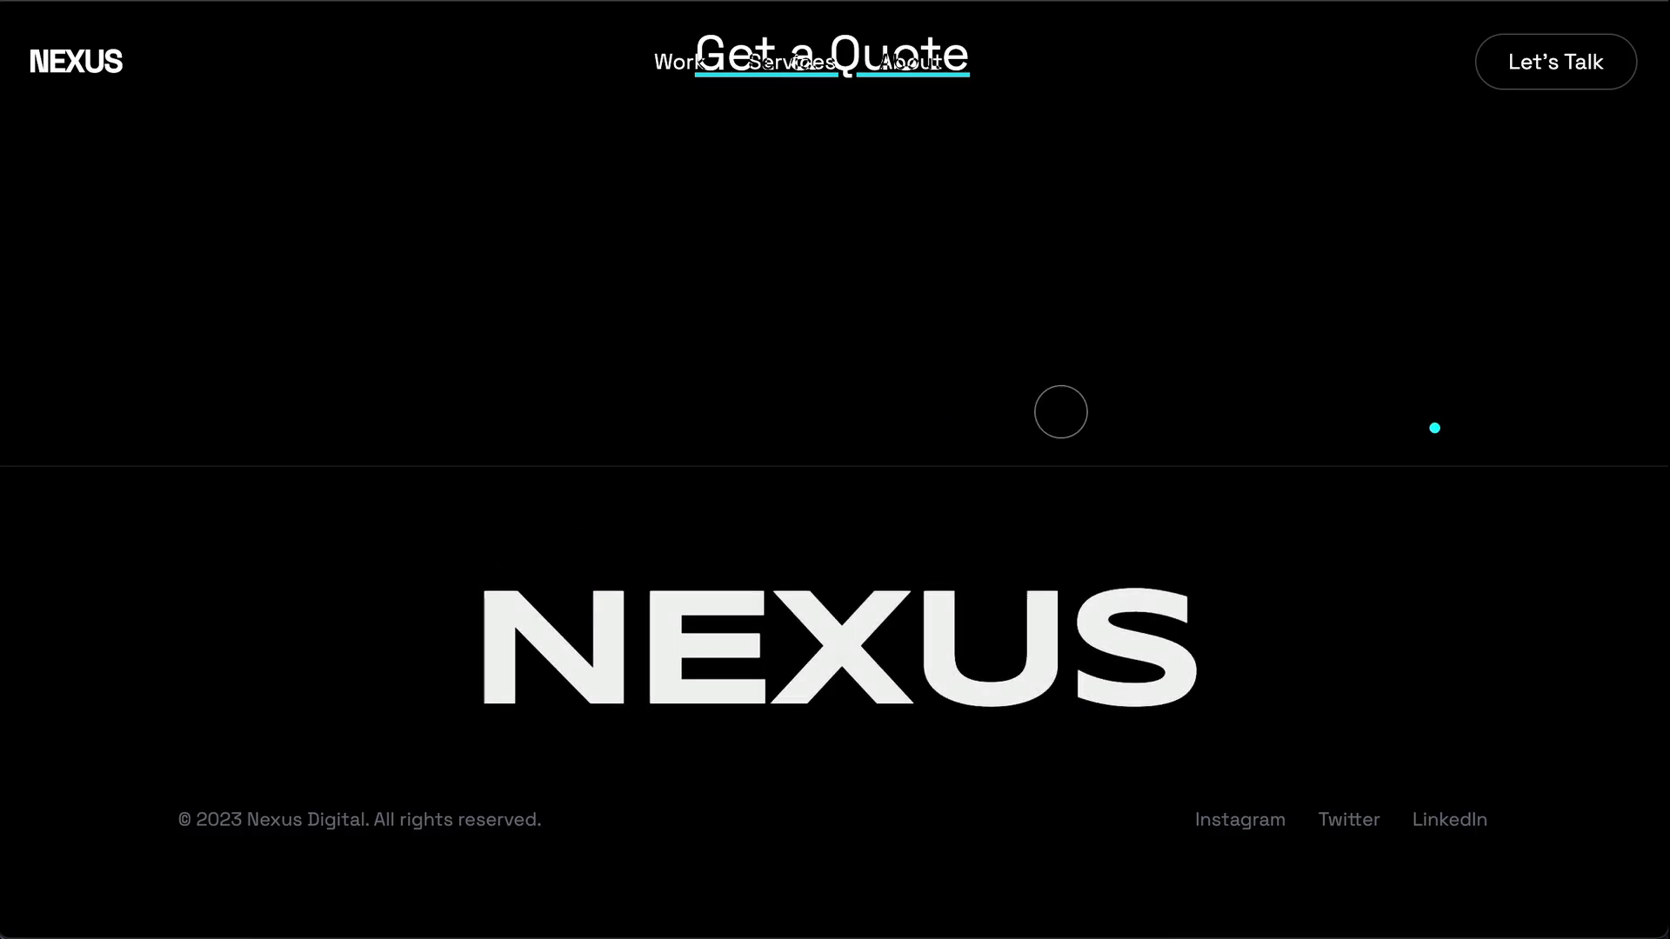
pyautogui.scroll(5, 960, 469)
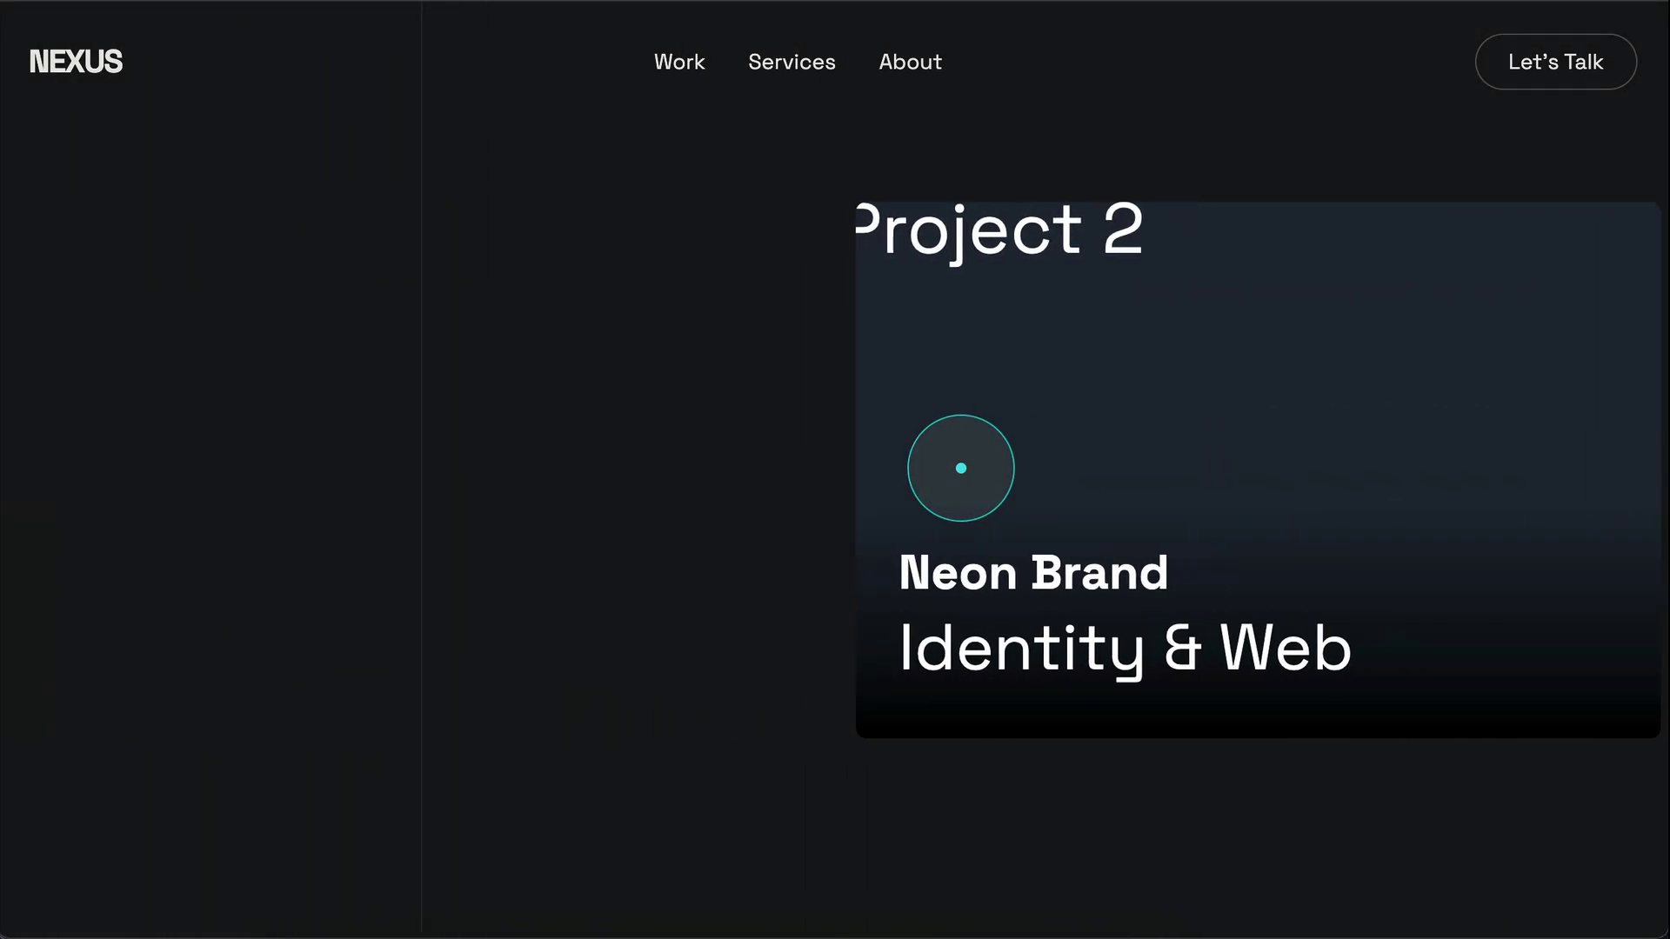
pyautogui.scroll(-3, 960, 468)
pyautogui.scroll(10, 960, 468)
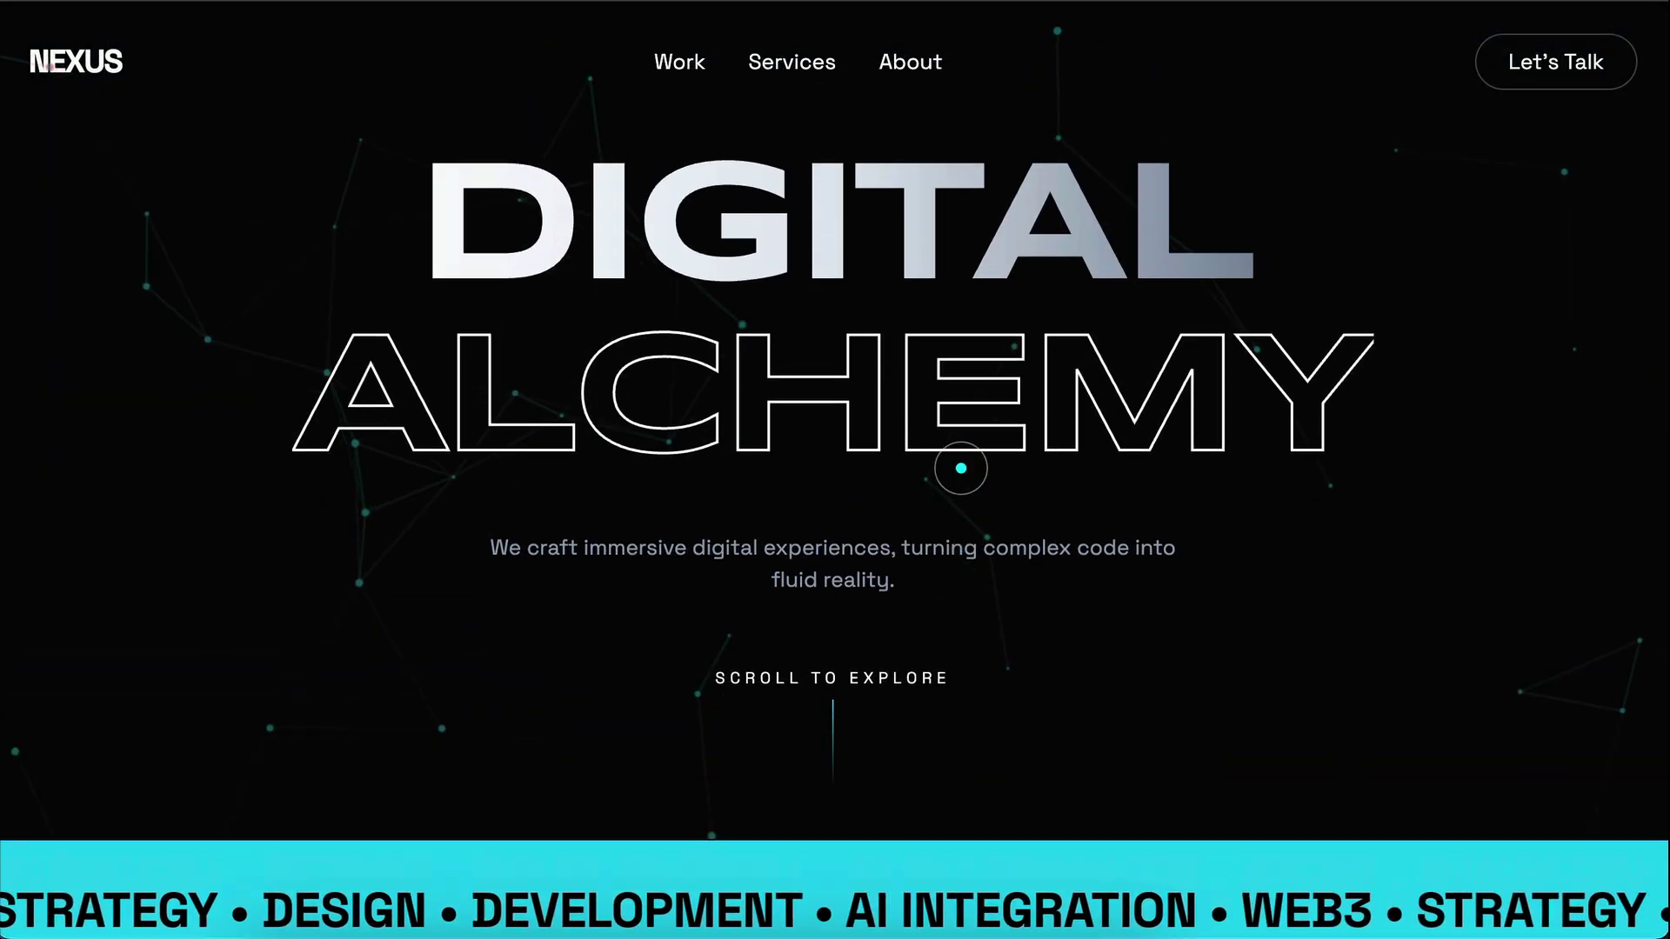
pyautogui.scroll(-6, 960, 467)
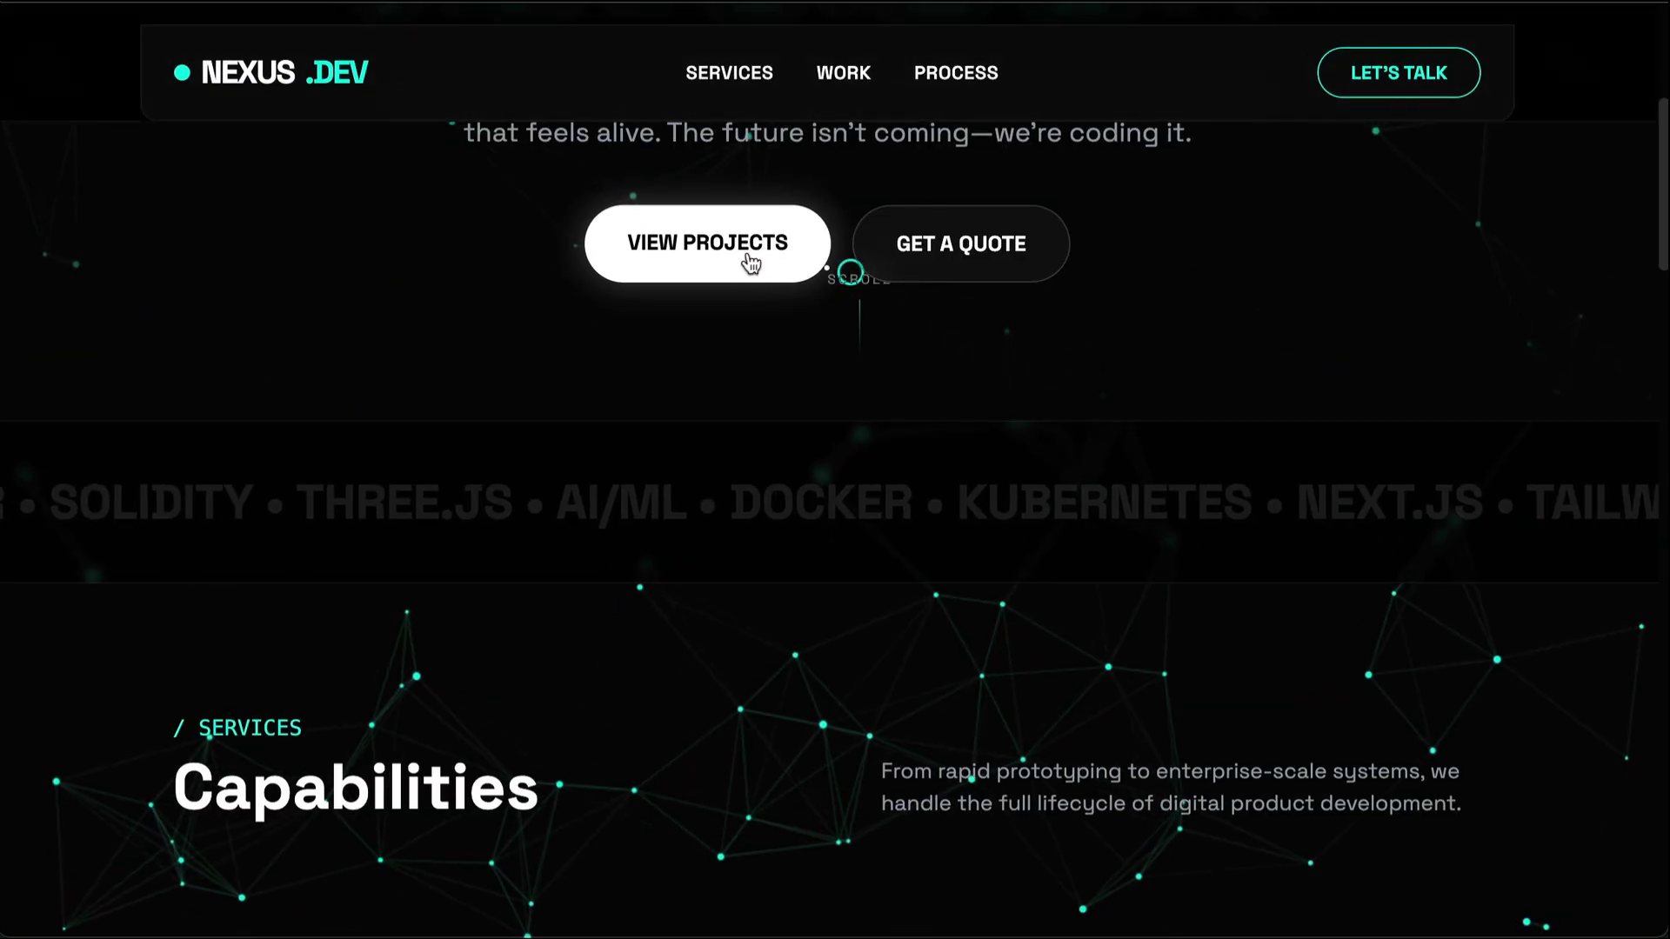
# Step: Scroll the NEXUS .DEV page past Capabilities and the Selected Work carousel to The Nexus Method
pyautogui.scroll(-10, 675, 312)
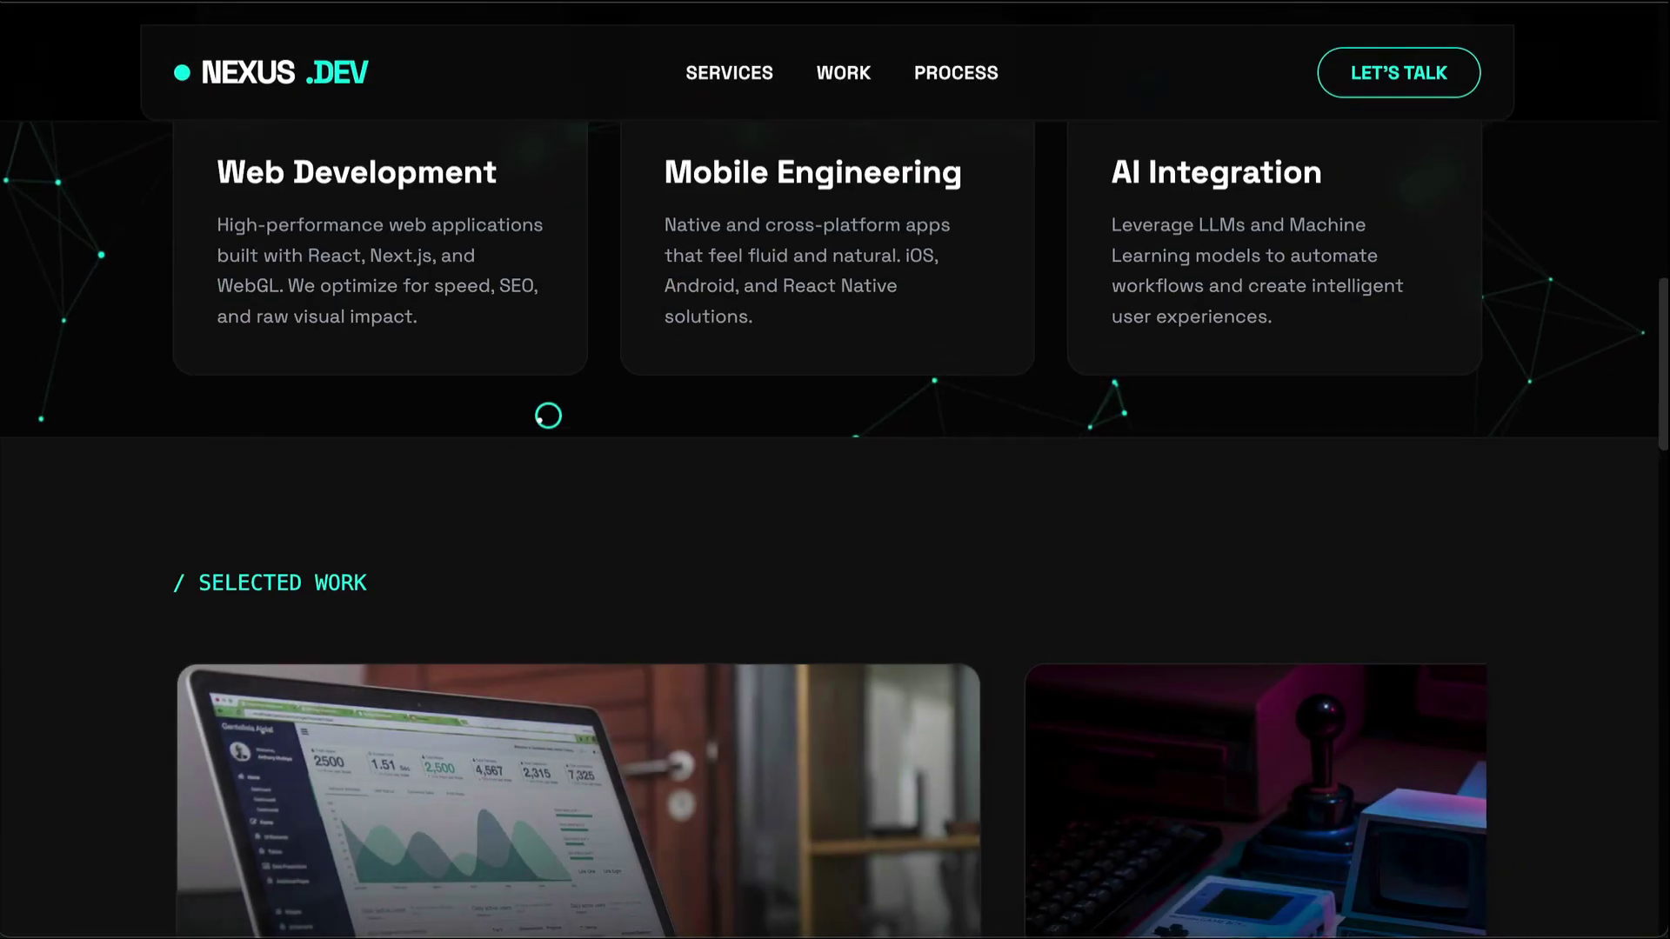
pyautogui.scroll(-5, 548, 416)
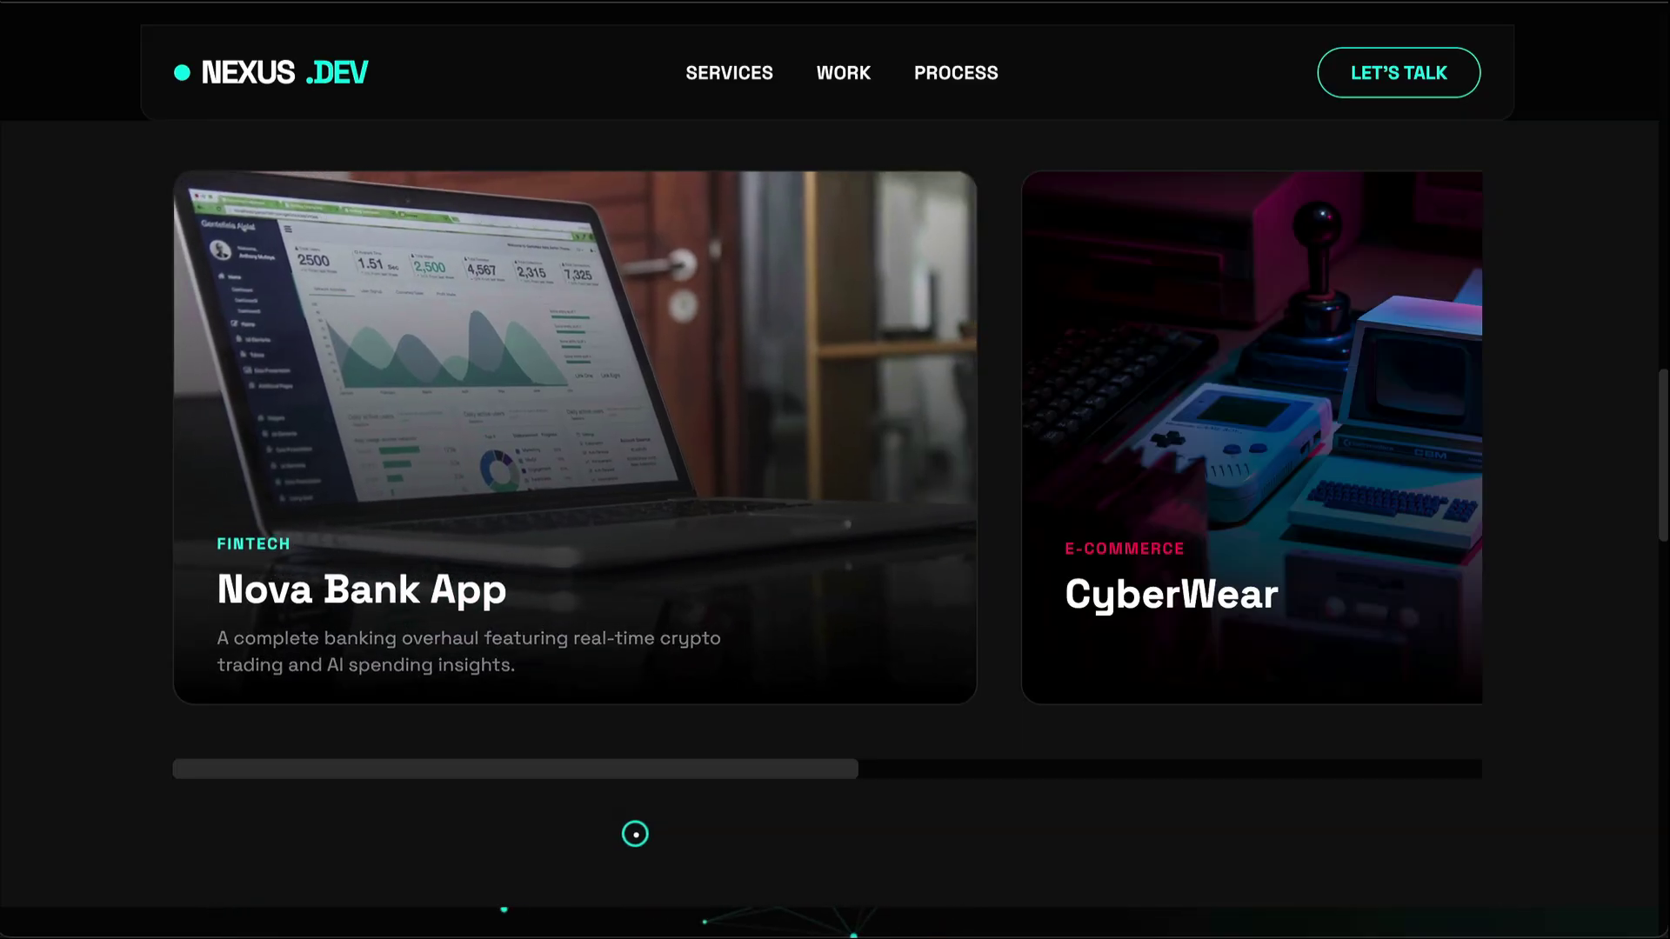
pyautogui.scroll(-8, 719, 746)
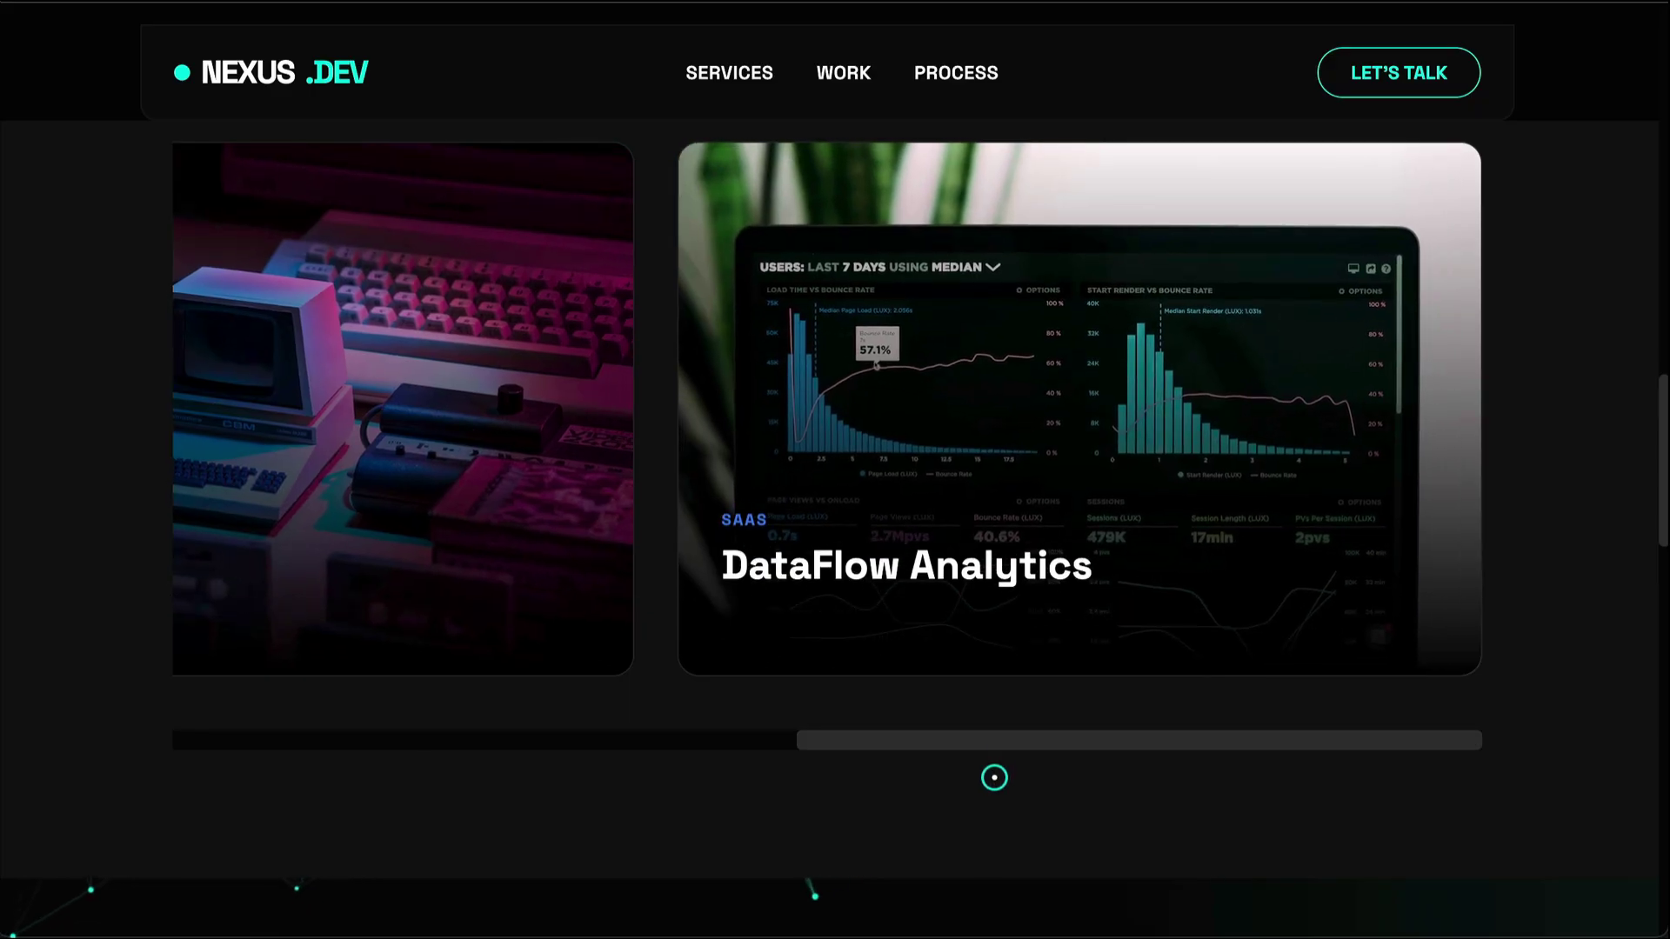
pyautogui.scroll(6, 987, 752)
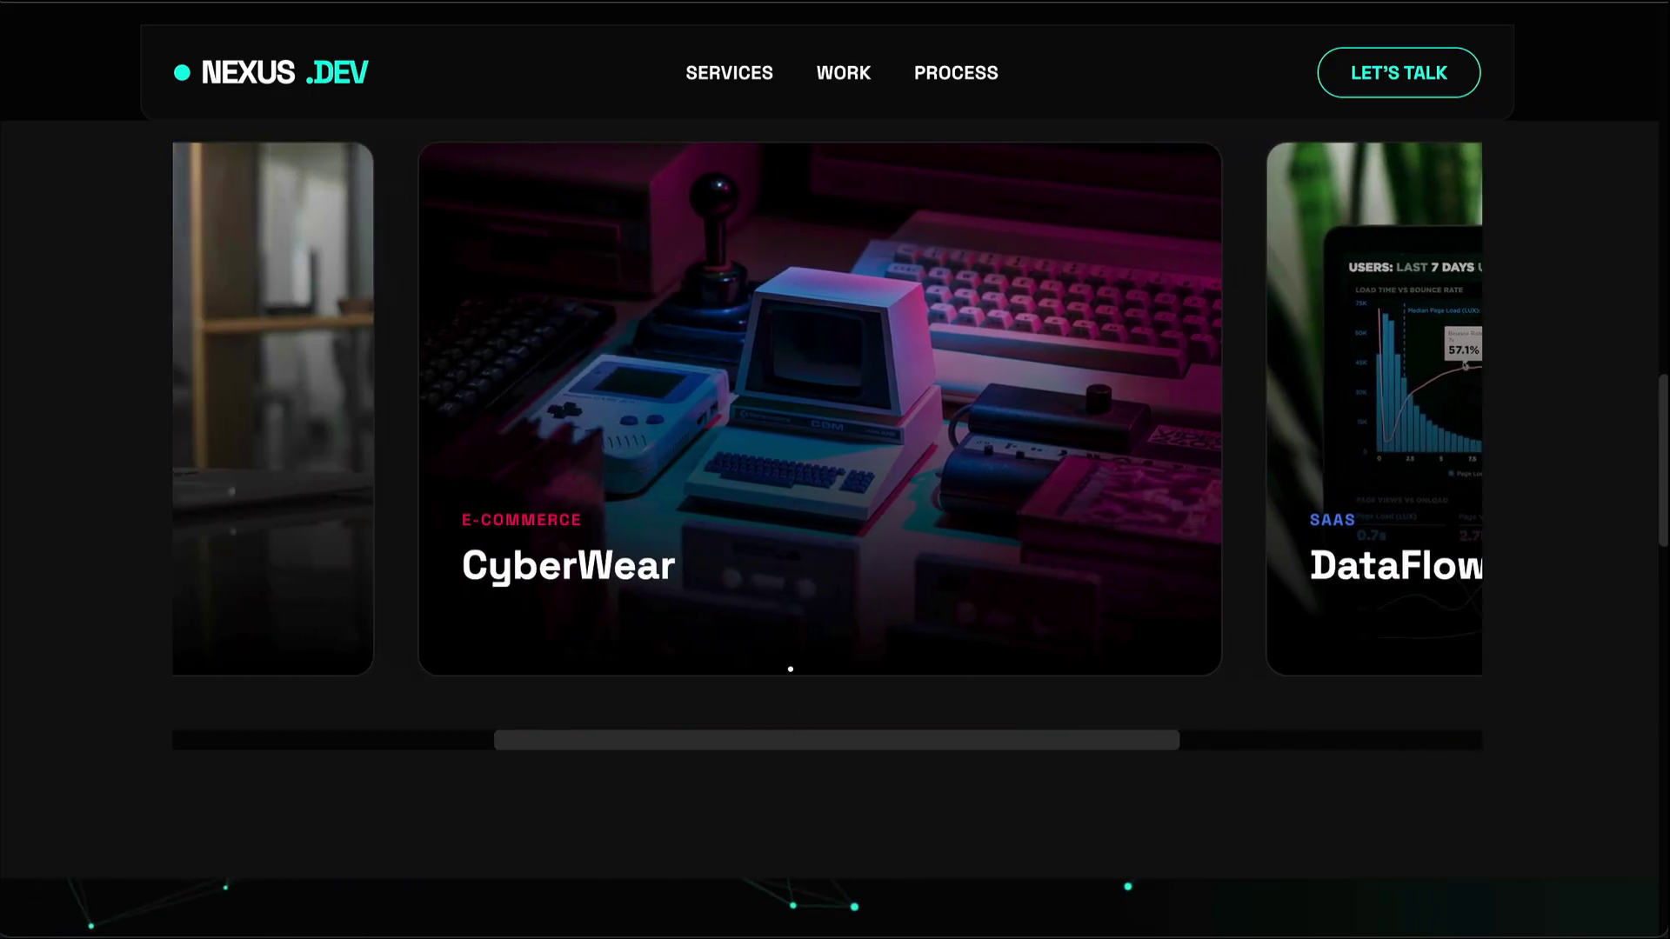
pyautogui.scroll(-6, 652, 373)
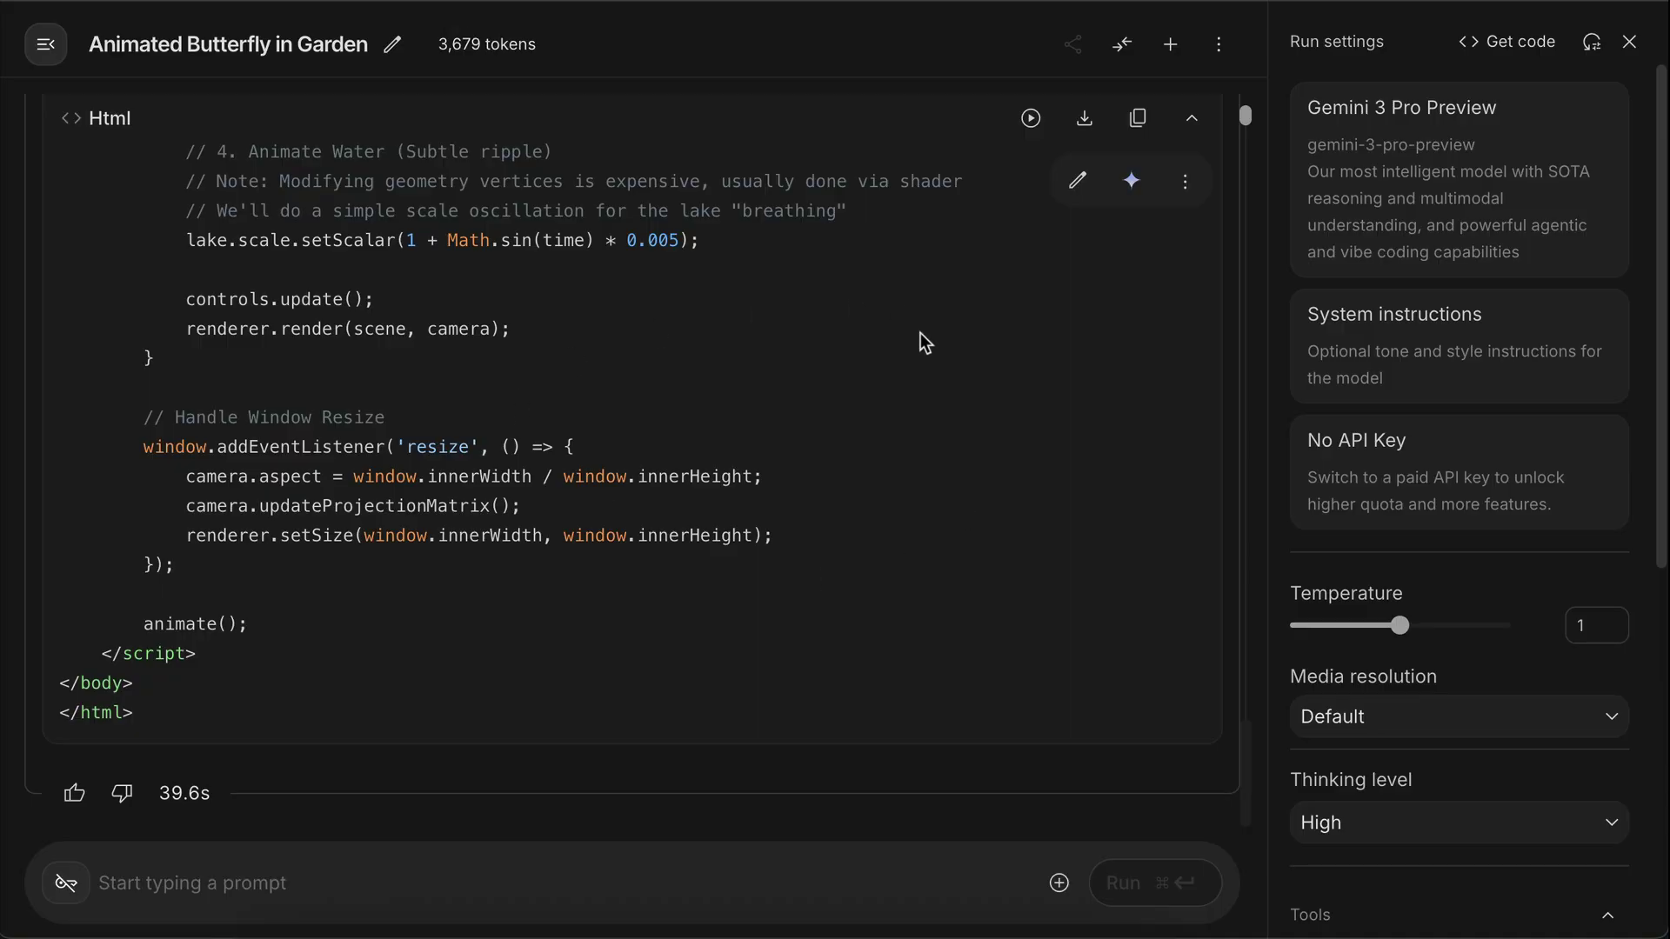
# Step: Scroll up through Gemini's generated HTML code block for the butterfly garden
pyautogui.scroll(15, 927, 381)
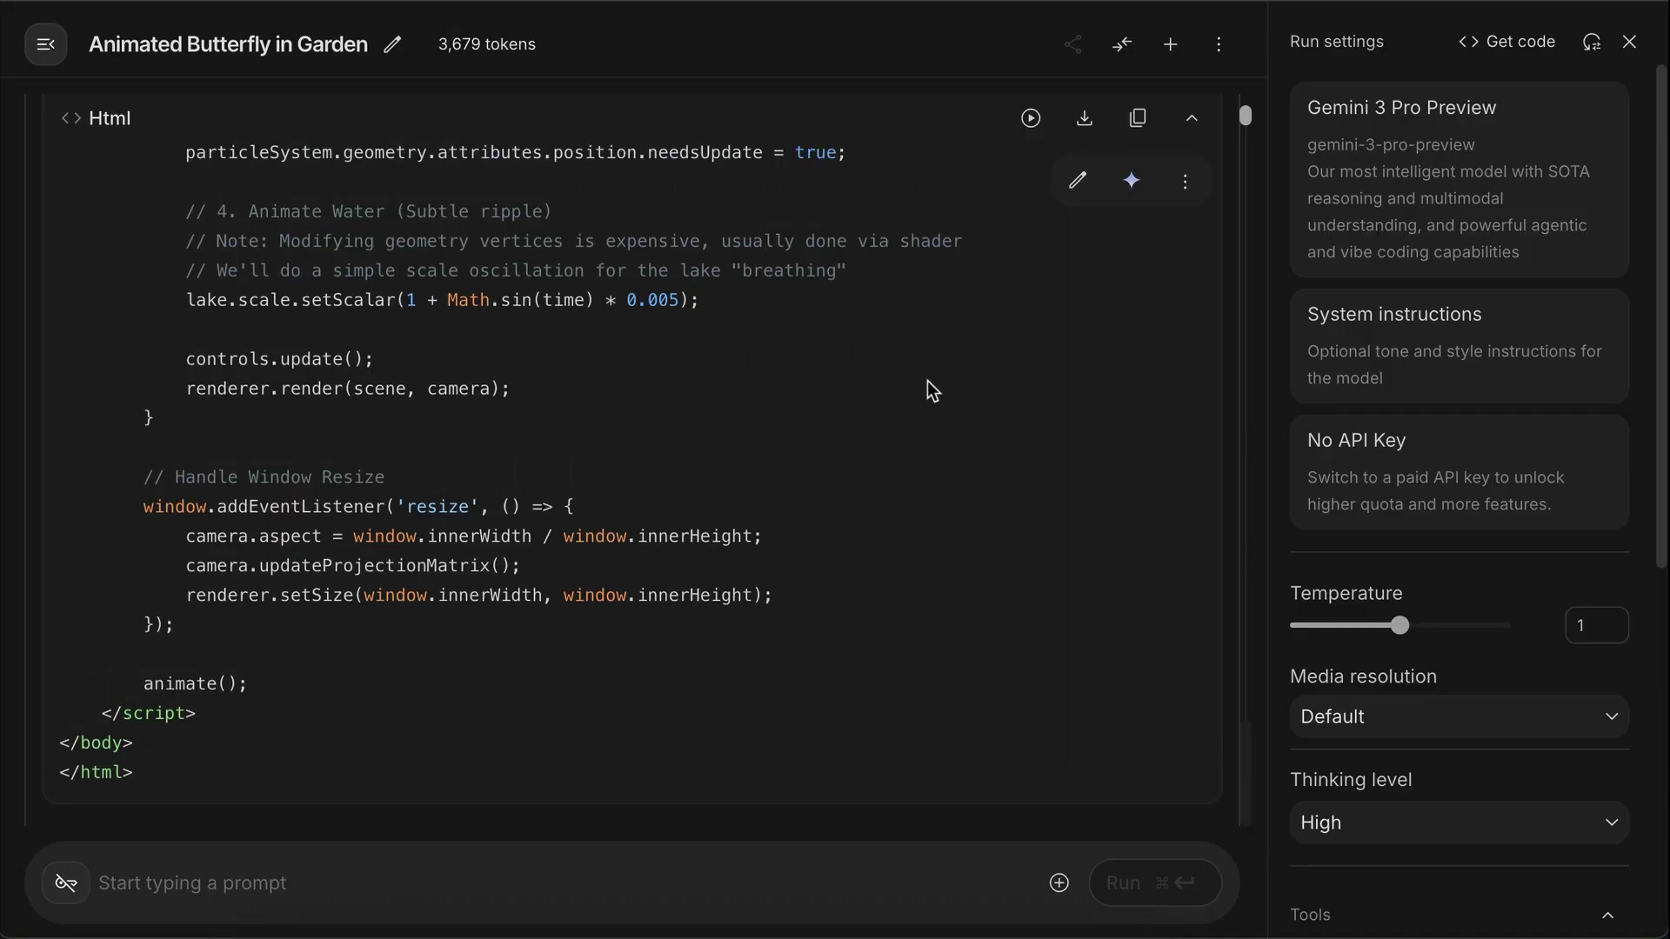
pyautogui.scroll(15, 927, 381)
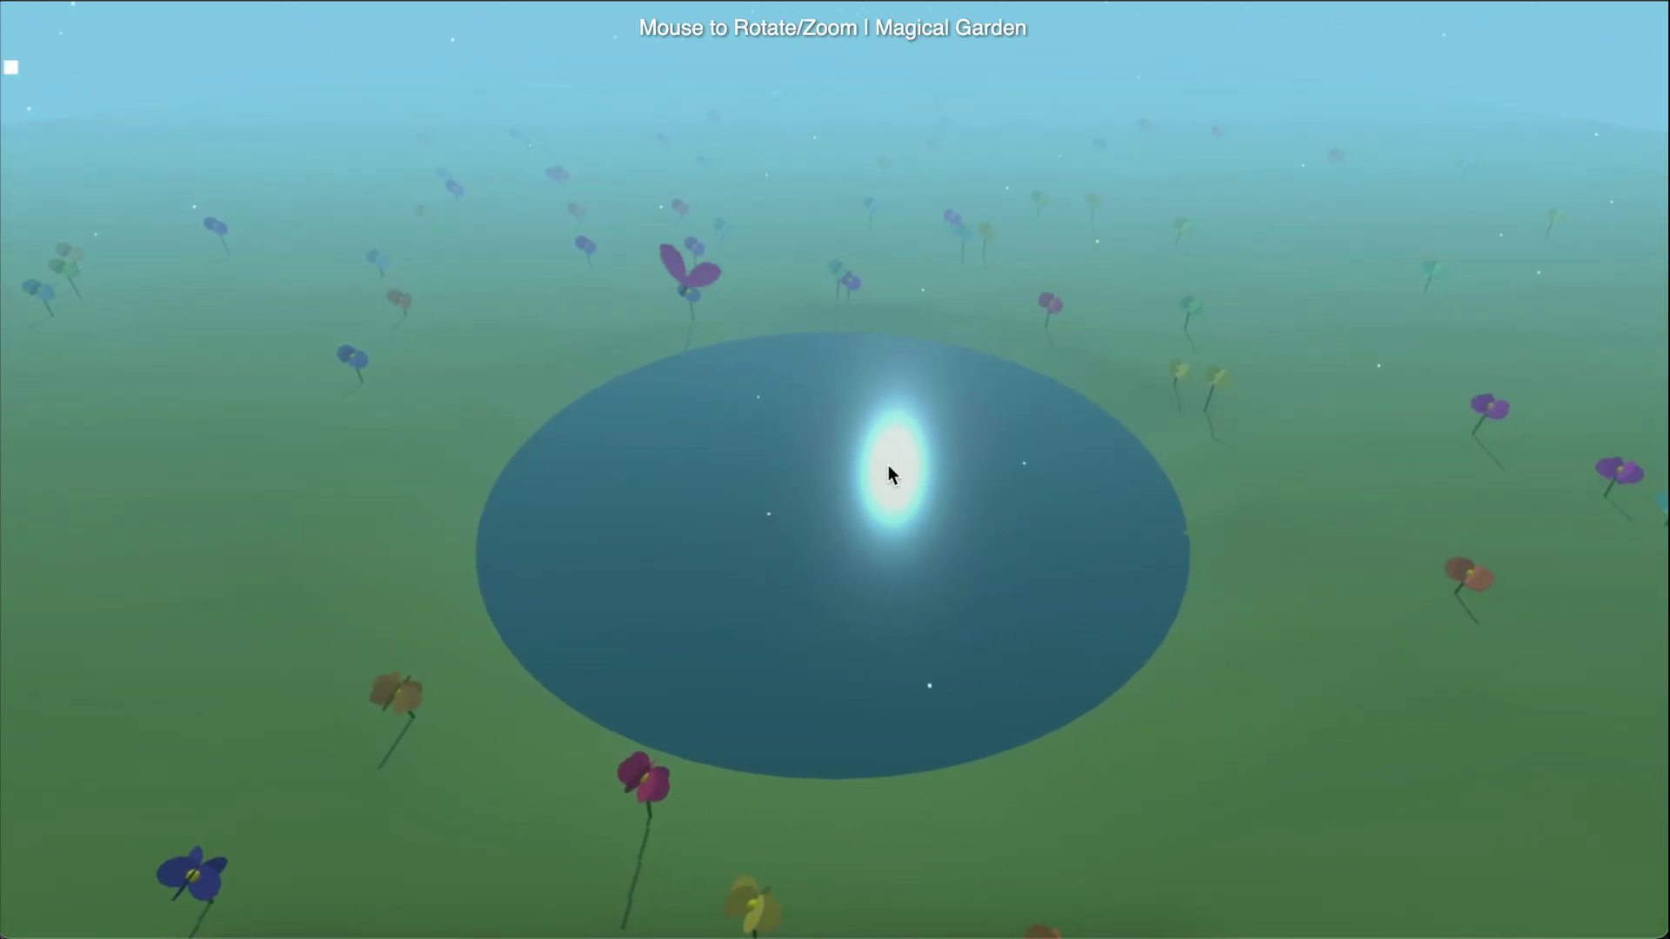
pyautogui.moveTo(1009, 439); pyautogui.dragTo(565, 487)
pyautogui.scroll(-10, 566, 487)
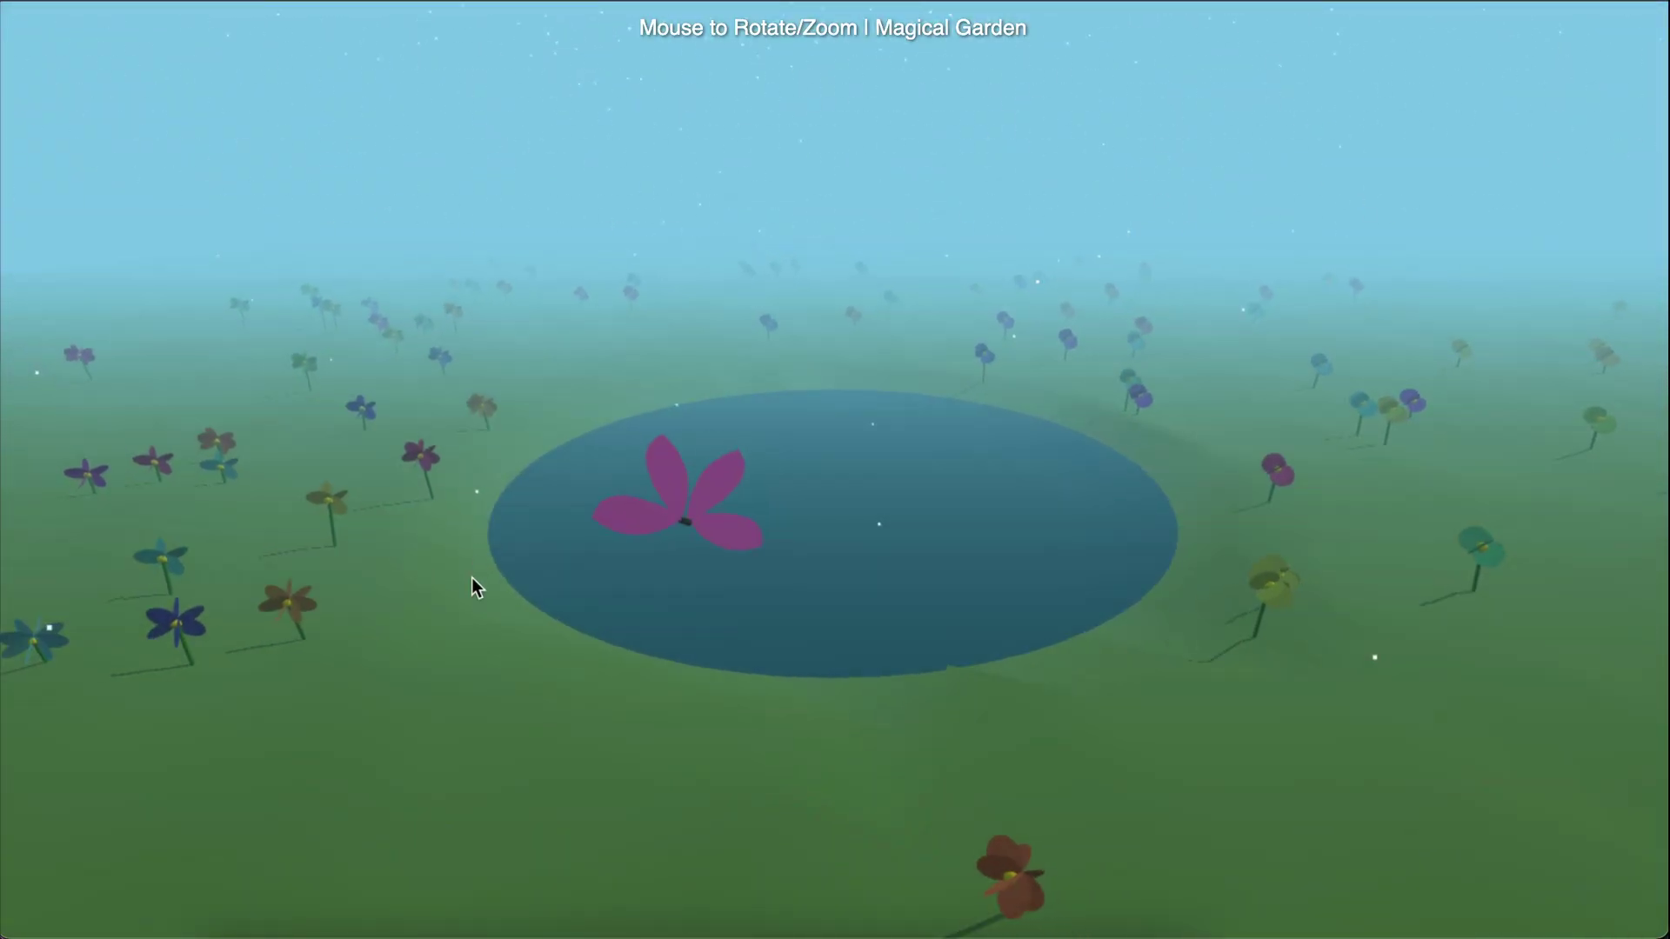
pyautogui.scroll(-5, 825, 602)
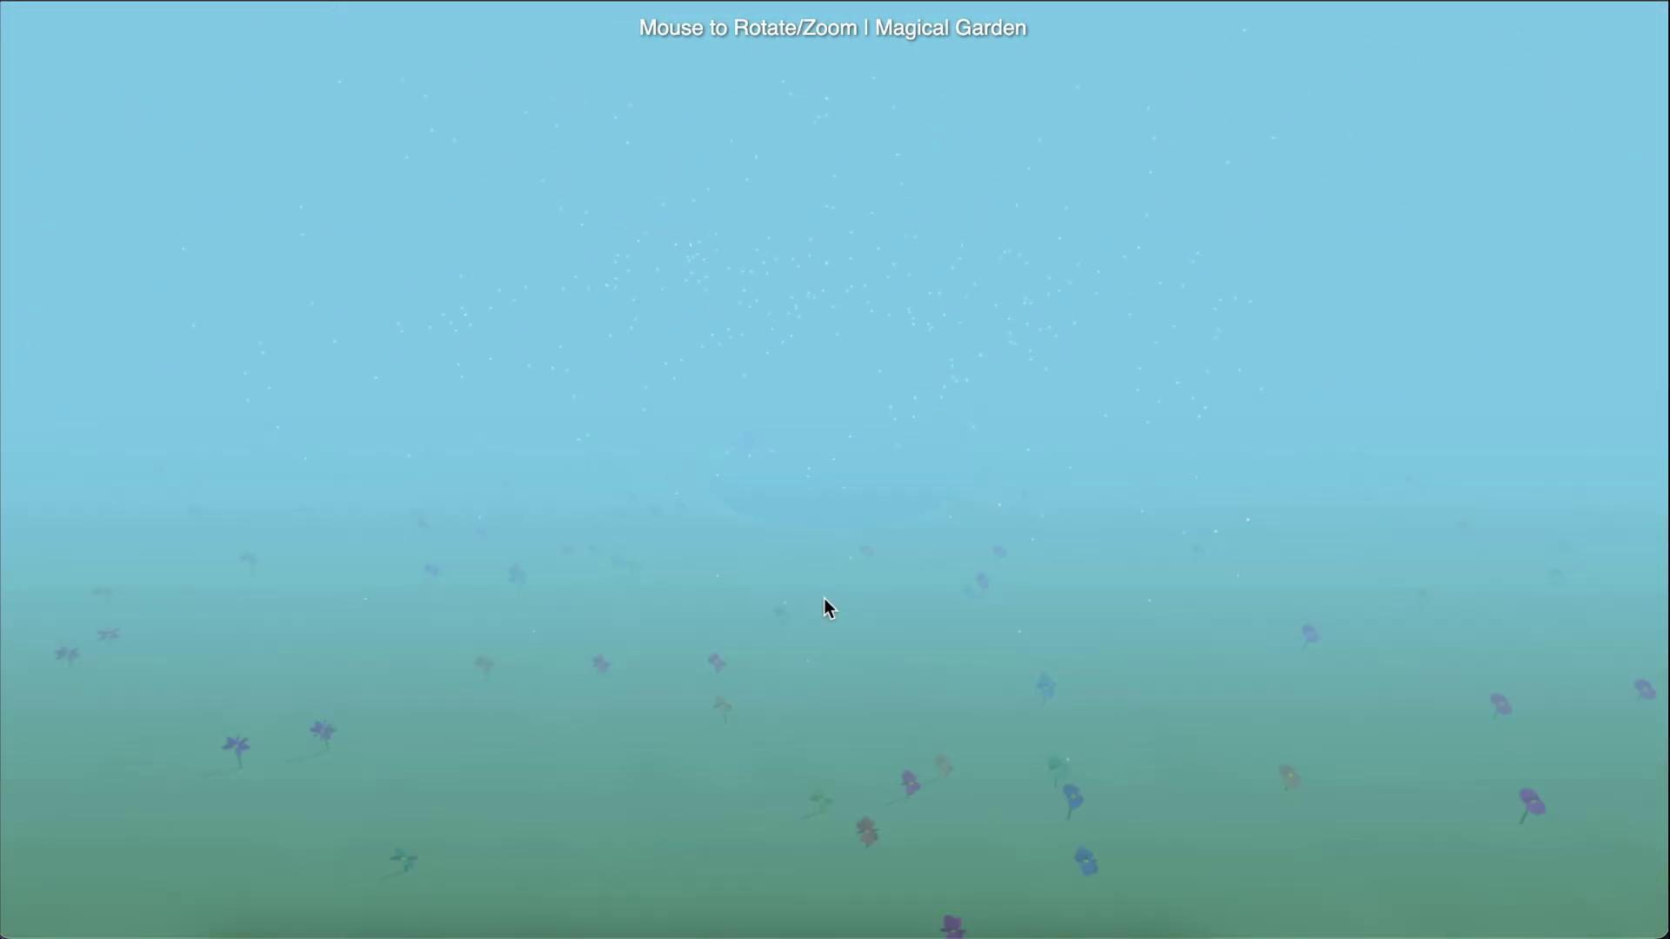
pyautogui.scroll(5, 859, 611)
pyautogui.scroll(5, 855, 602)
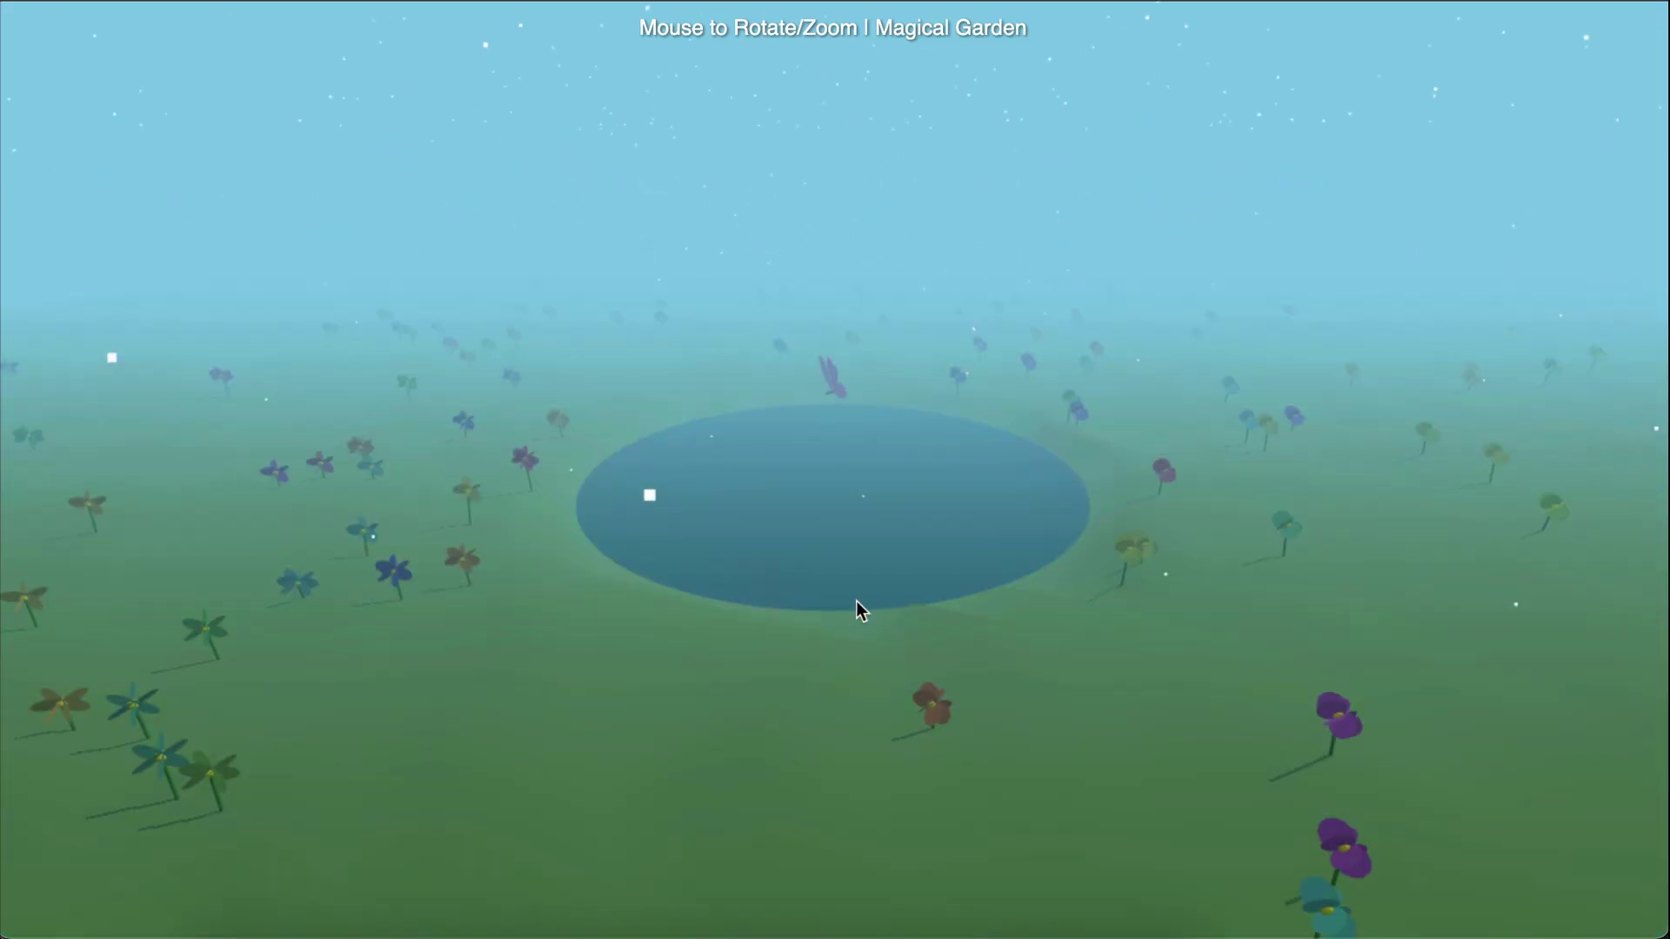
pyautogui.moveTo(856, 602); pyautogui.dragTo(838, 402)
pyautogui.moveTo(1145, 384); pyautogui.dragTo(894, 400)
pyautogui.scroll(5, 896, 403)
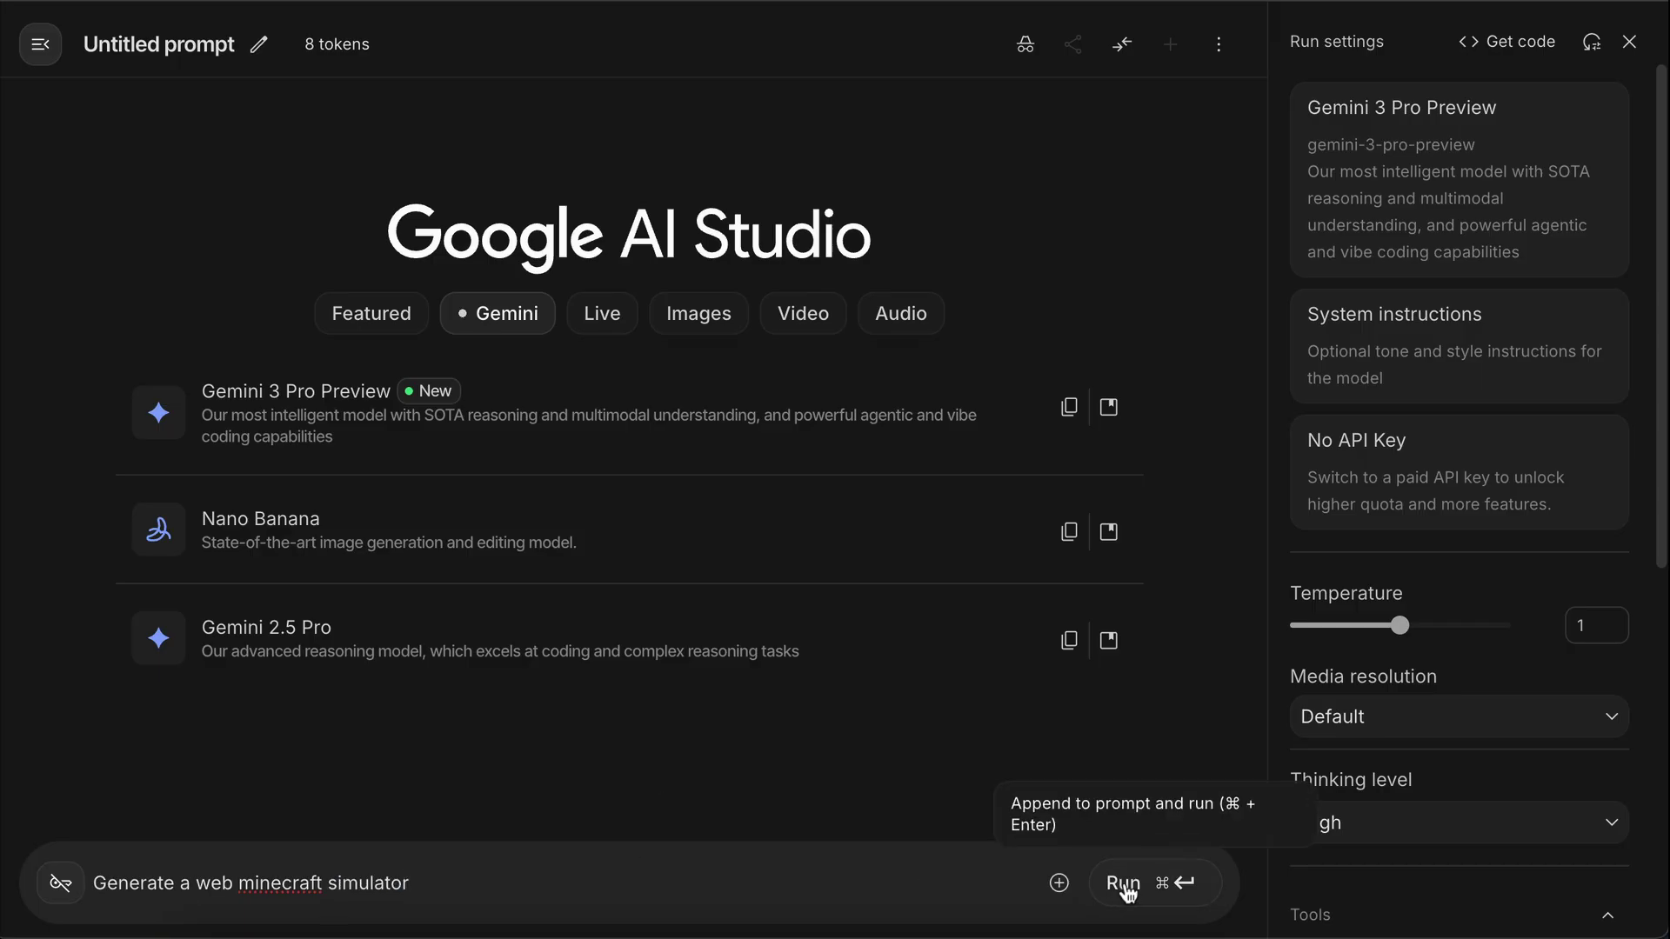
# Step: Run the 'Generate a web minecraft simulator' prompt
pyautogui.click(1124, 884)
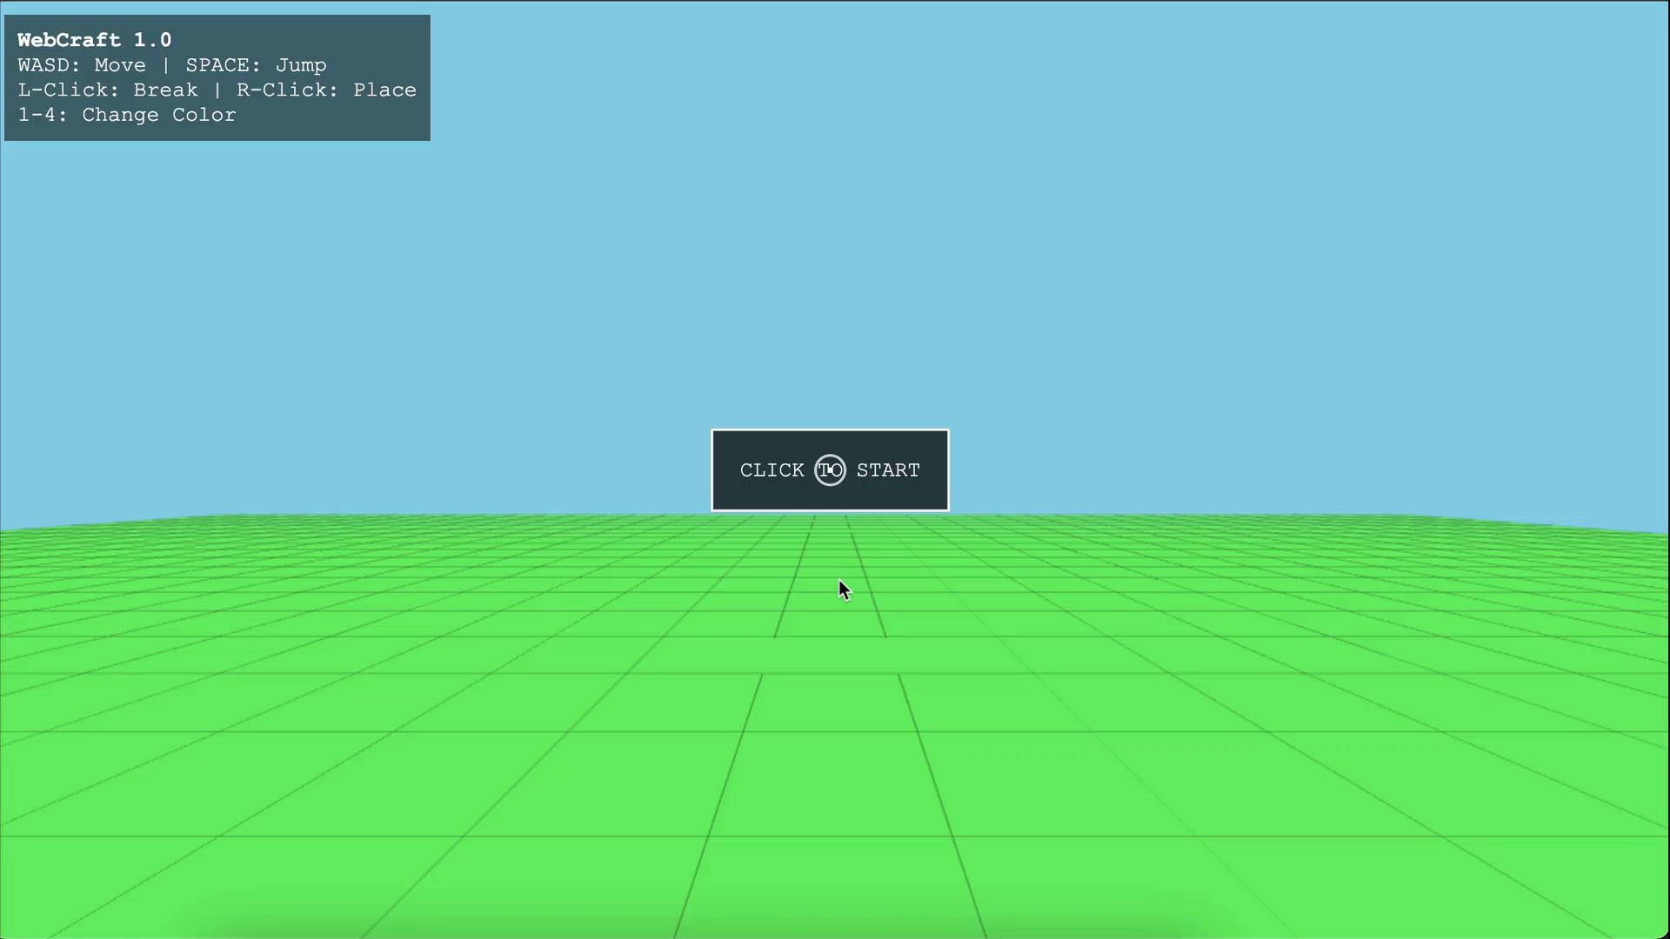
# Step: Start WebCraft, walk across the grass grid, and place a brown block
pyautogui.click(830, 470)
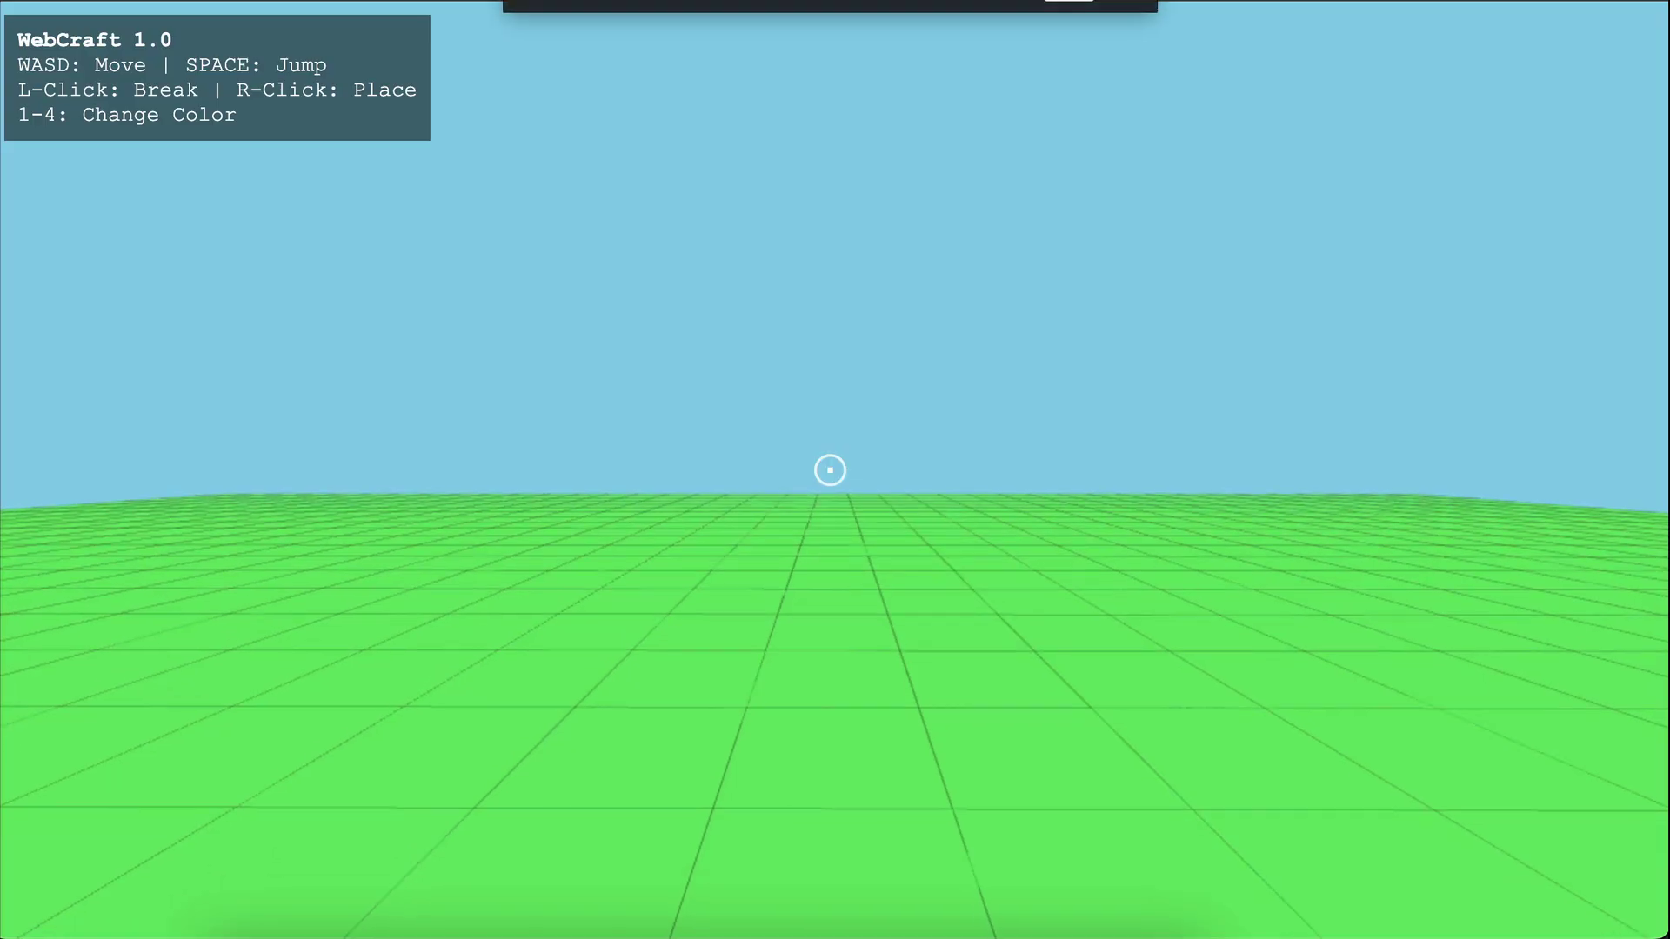
pyautogui.press('w')
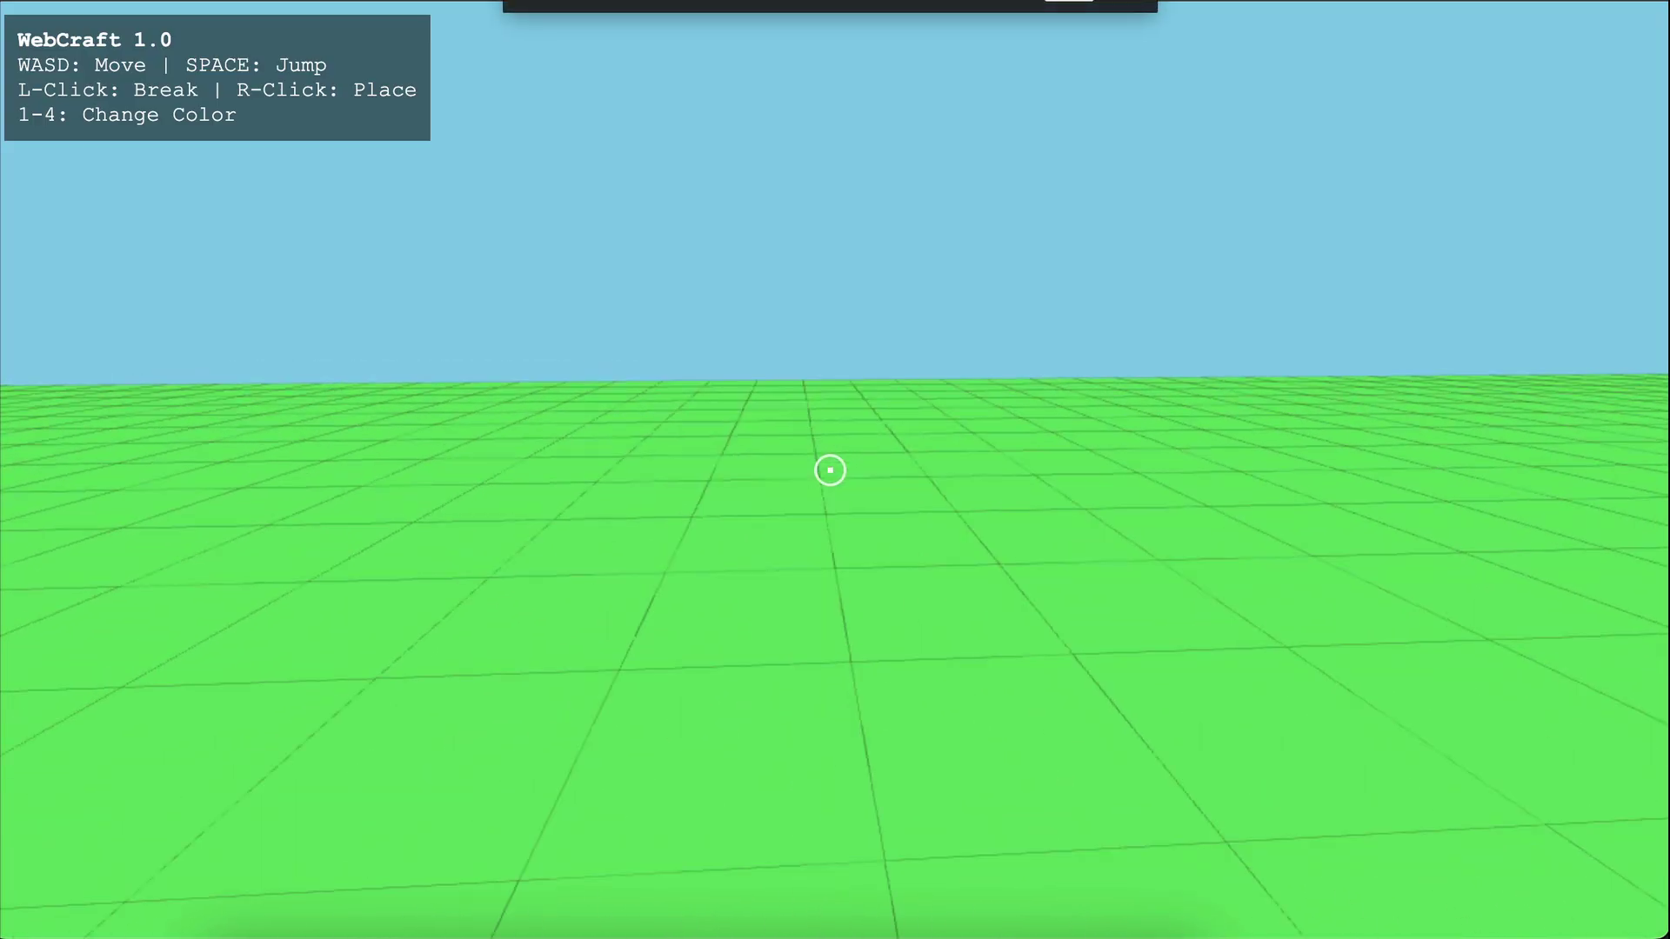
pyautogui.press('space')
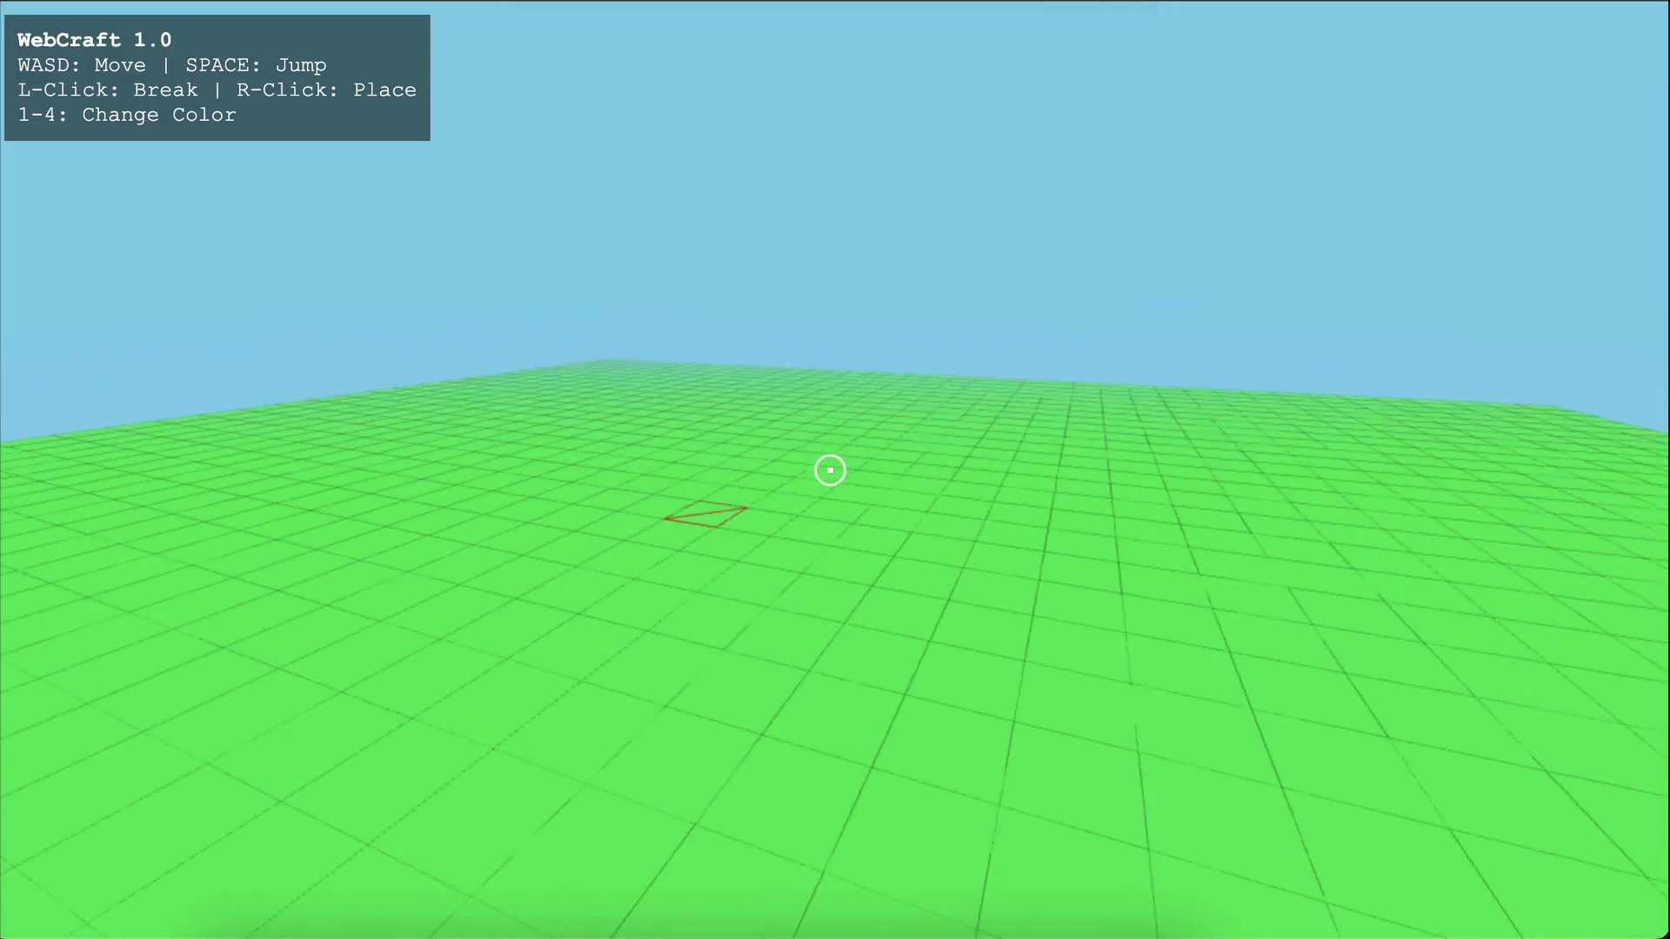
pyautogui.press('w')
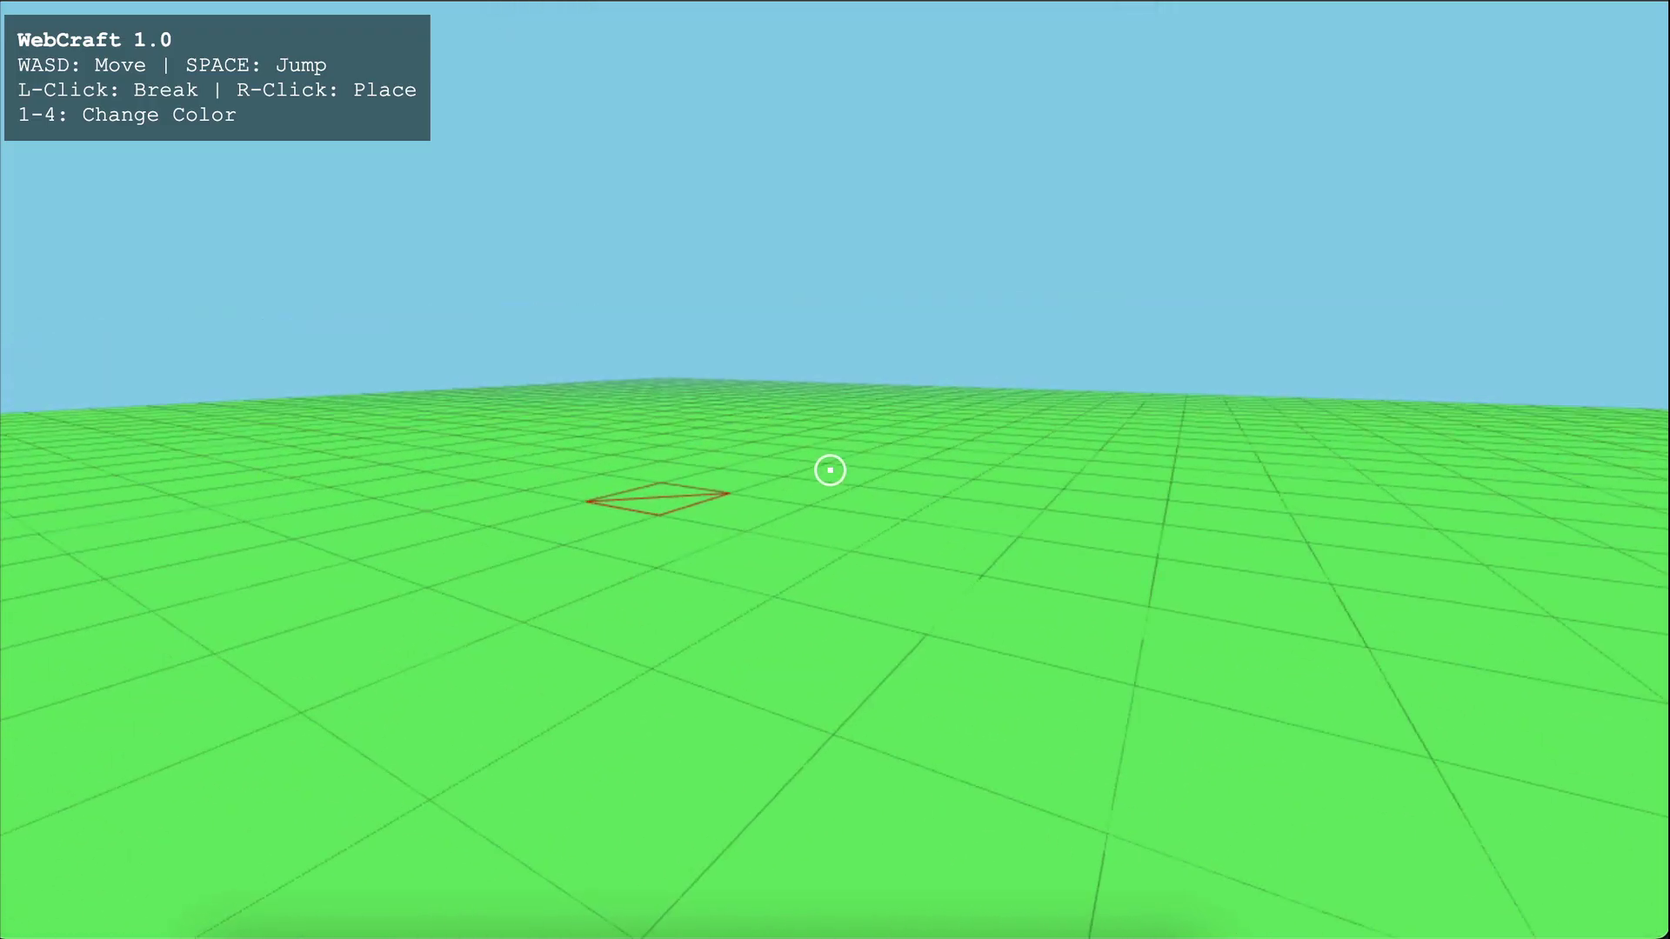
pyautogui.press('w')
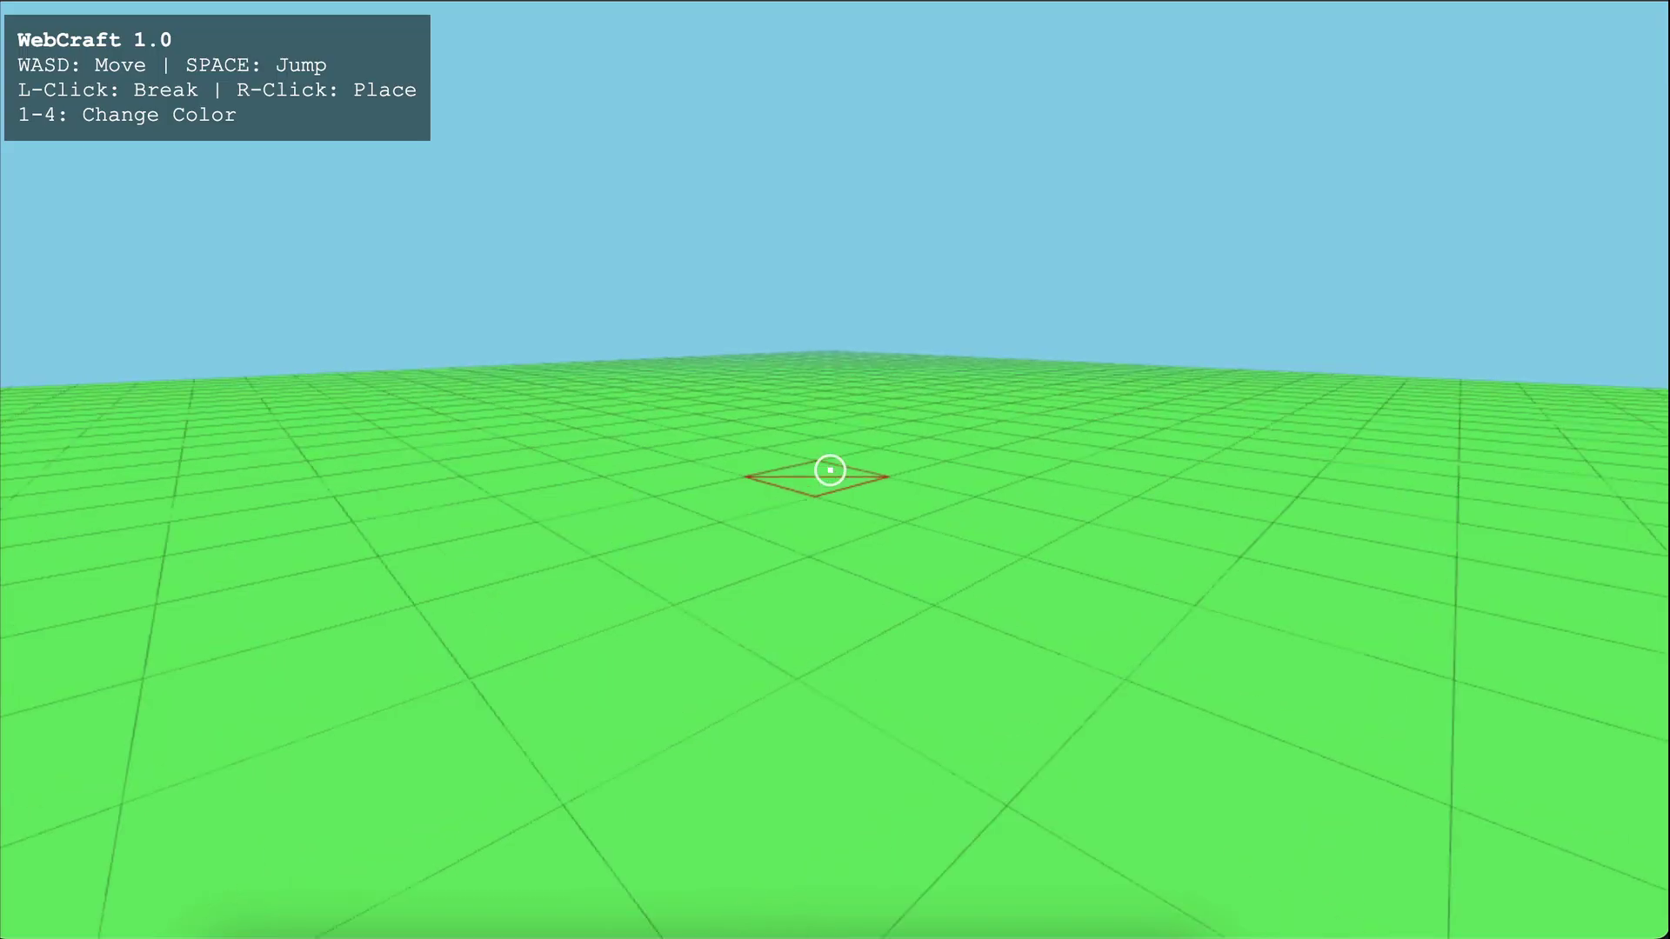
pyautogui.rightClick(829, 469)
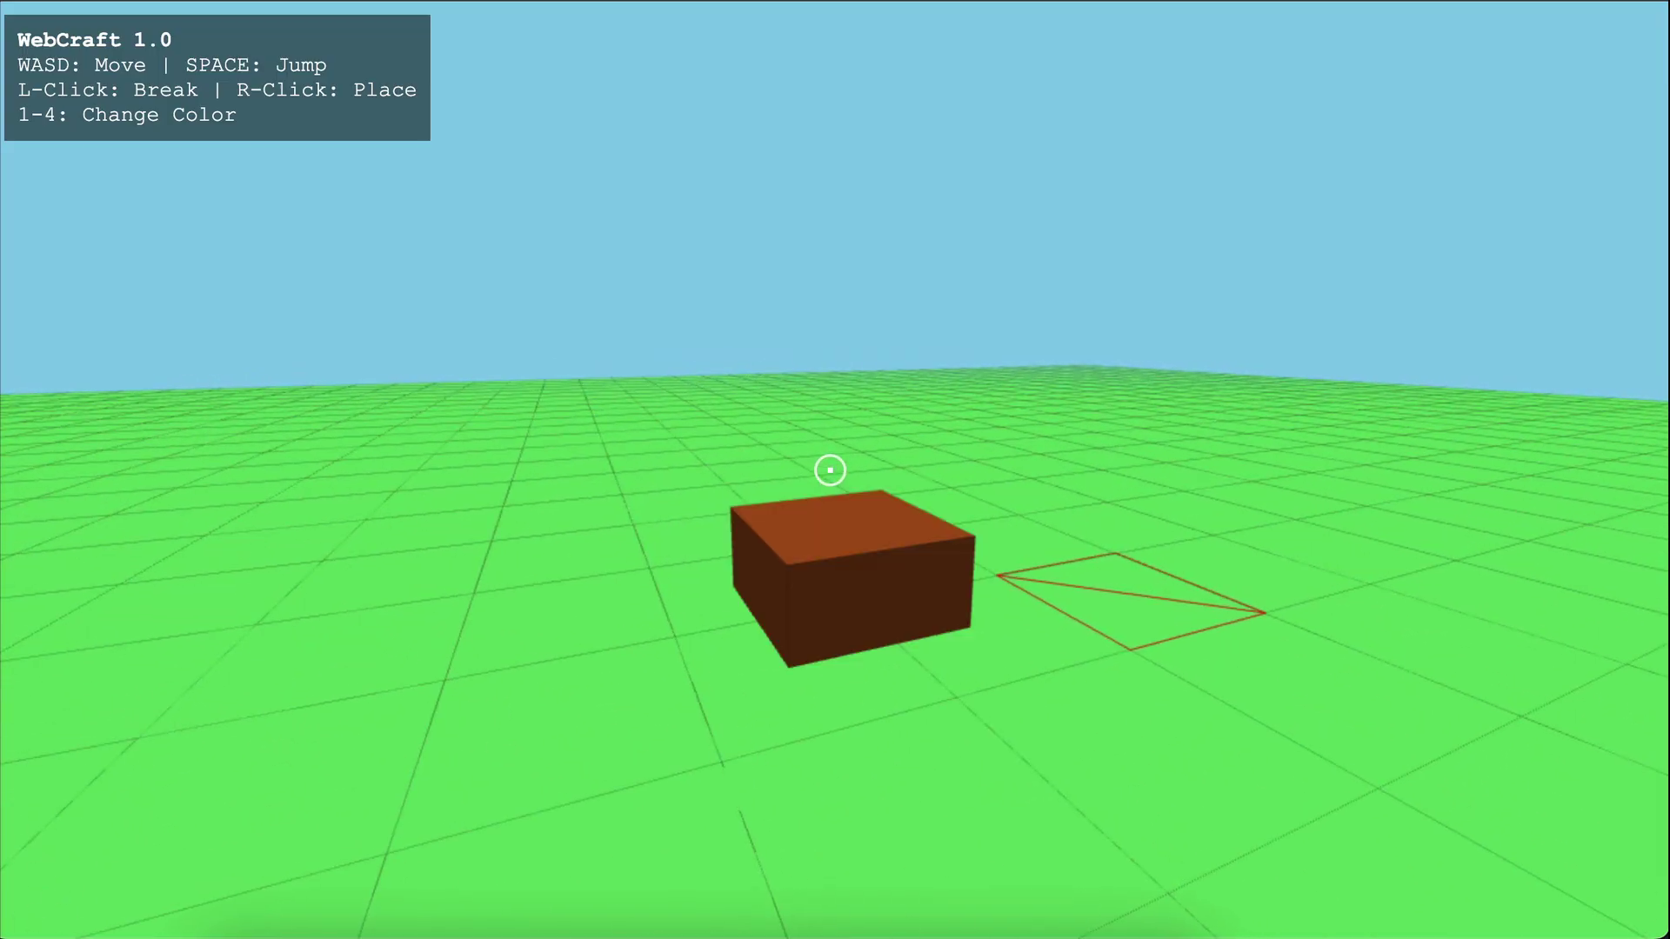
# Step: Place another brown block, two grey blocks with key 2, and a reddish-brown block with key 1
pyautogui.press('w')
pyautogui.press('s')
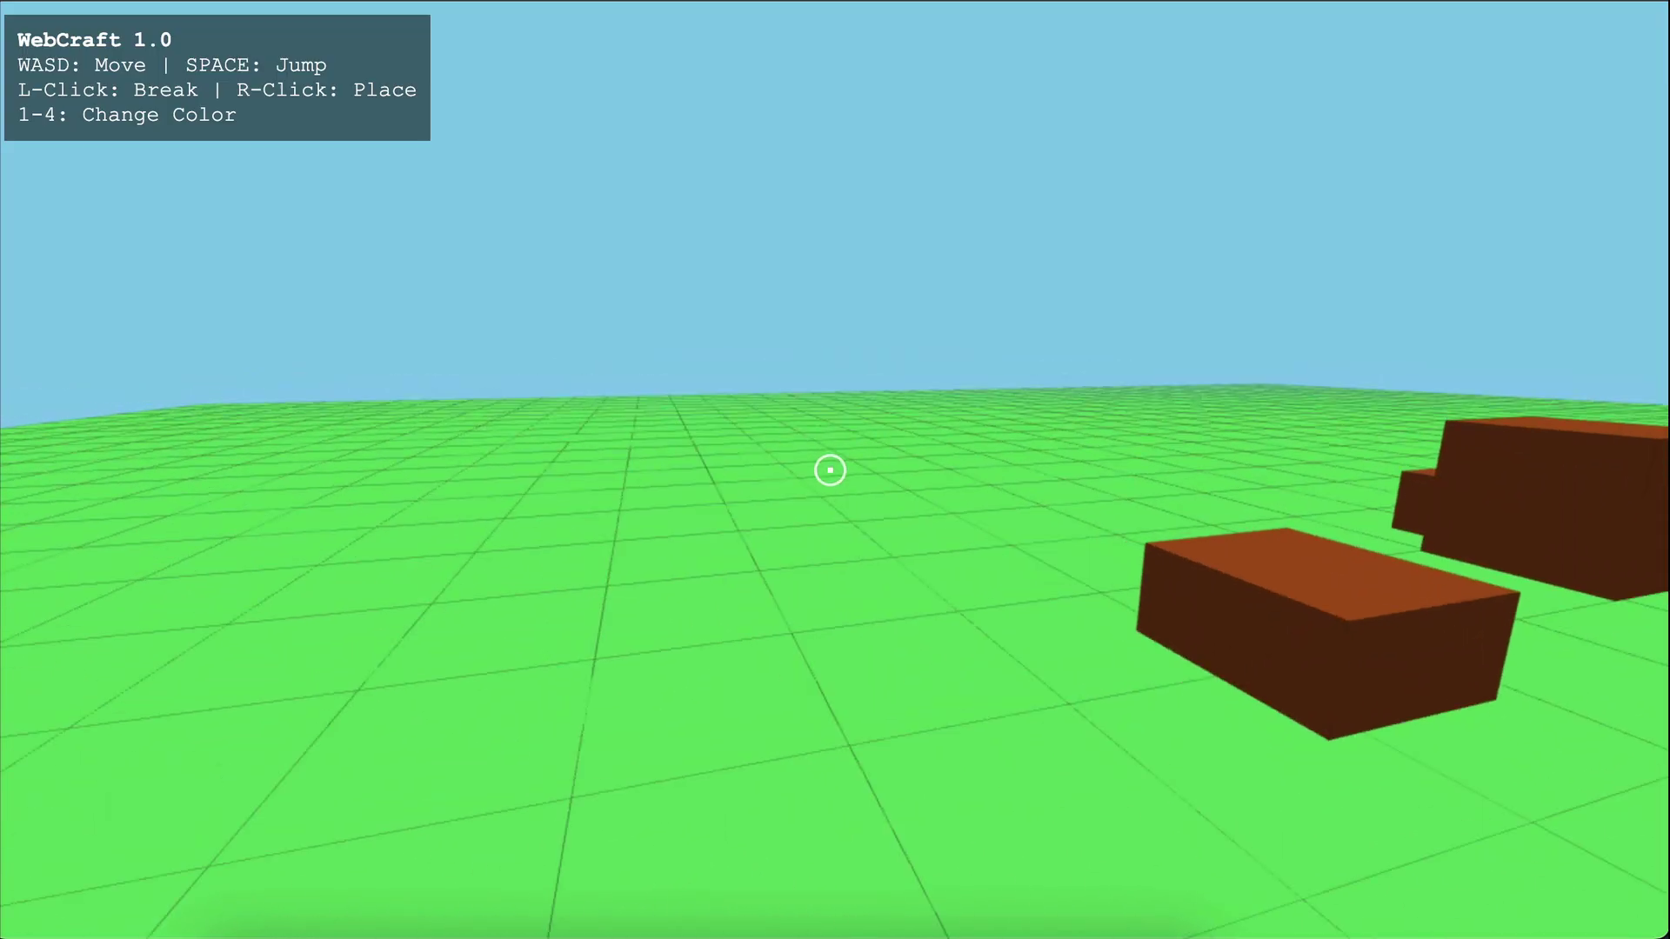
pyautogui.rightClick(829, 469)
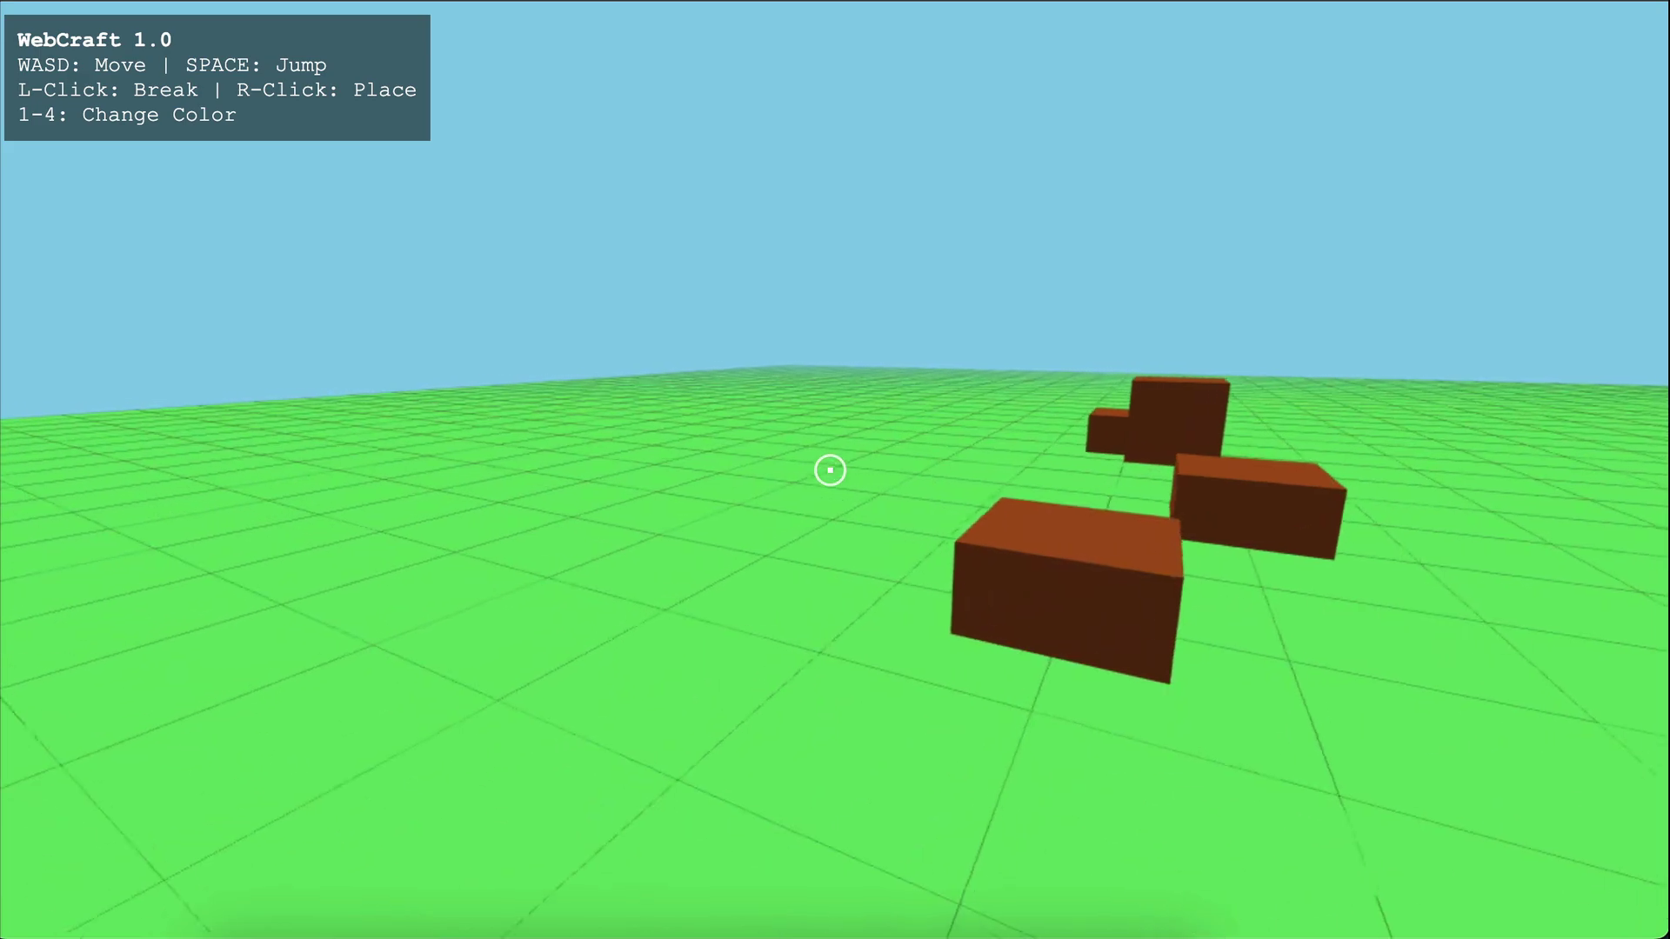
pyautogui.press('2')
pyautogui.rightClick(830, 470)
pyautogui.rightClick(829, 469)
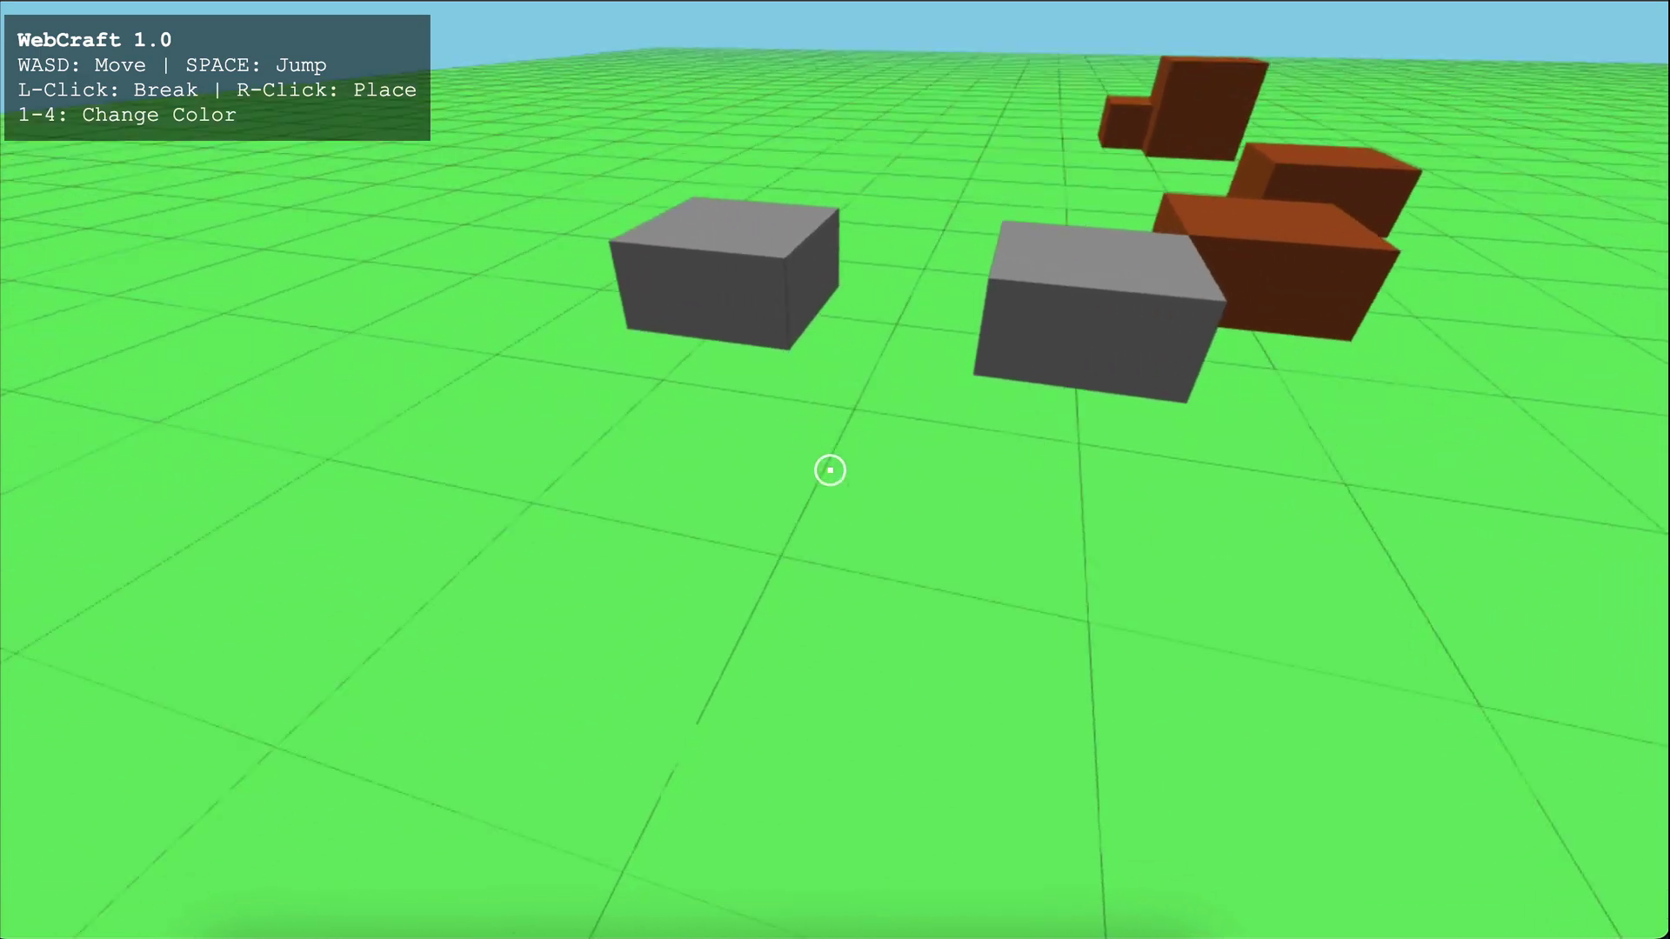
pyautogui.press('1')
pyautogui.rightClick(830, 470)
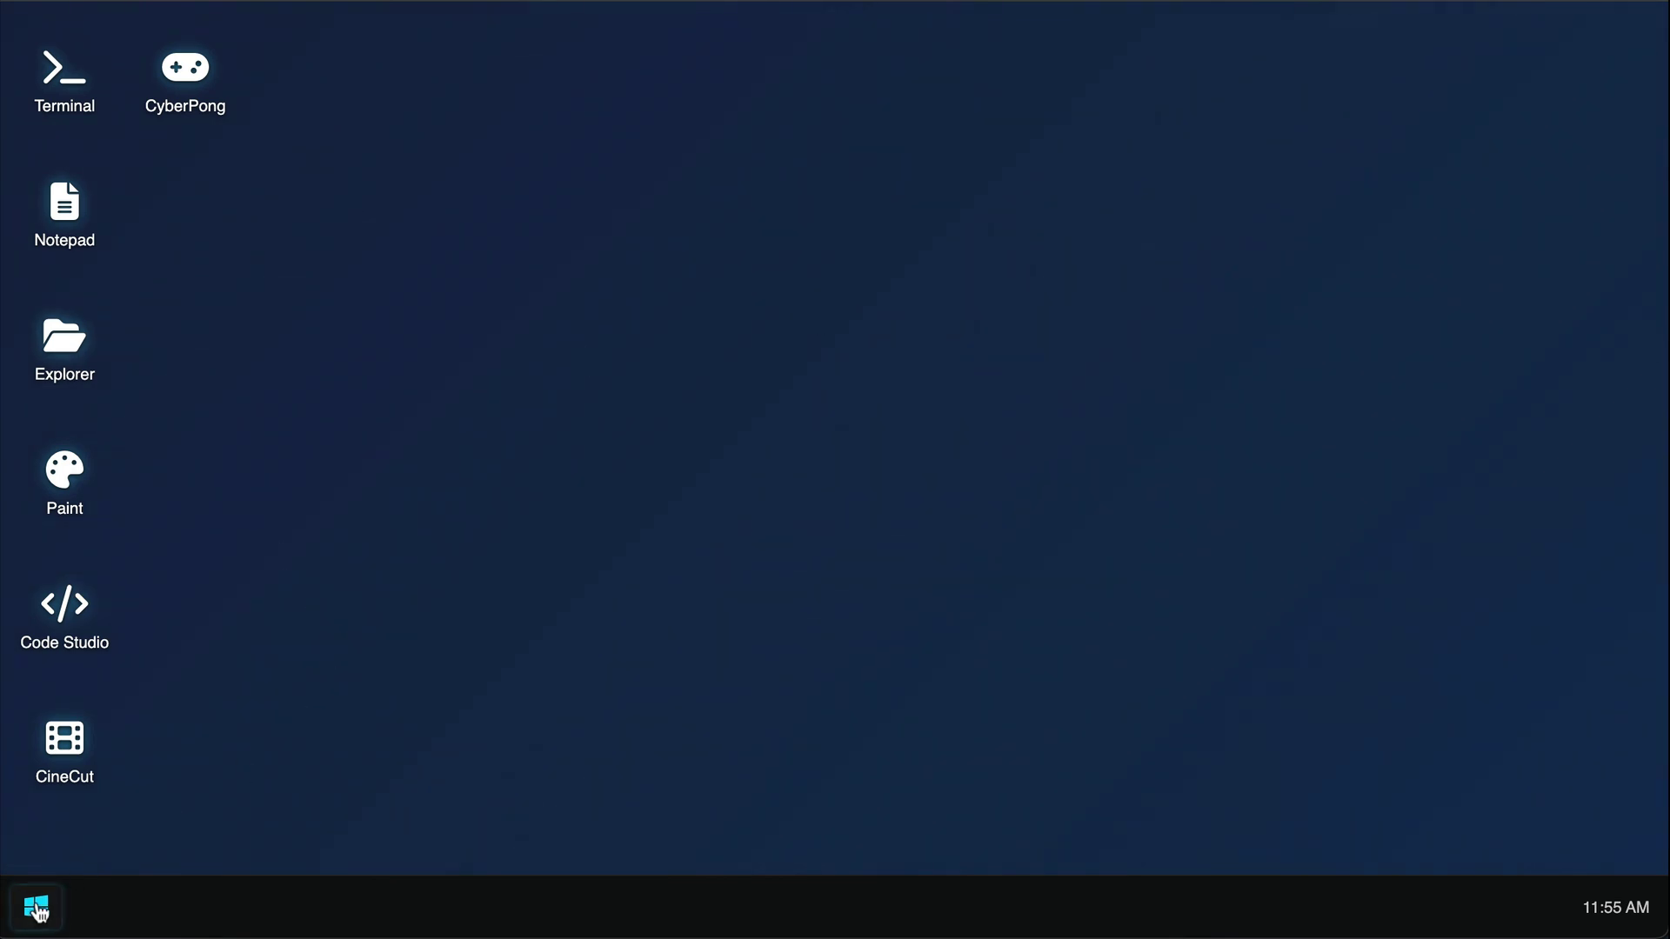
# Step: Launch Notepad from the AetherOS desktop, move it right, and start typing Hello World
pyautogui.click(35, 907)
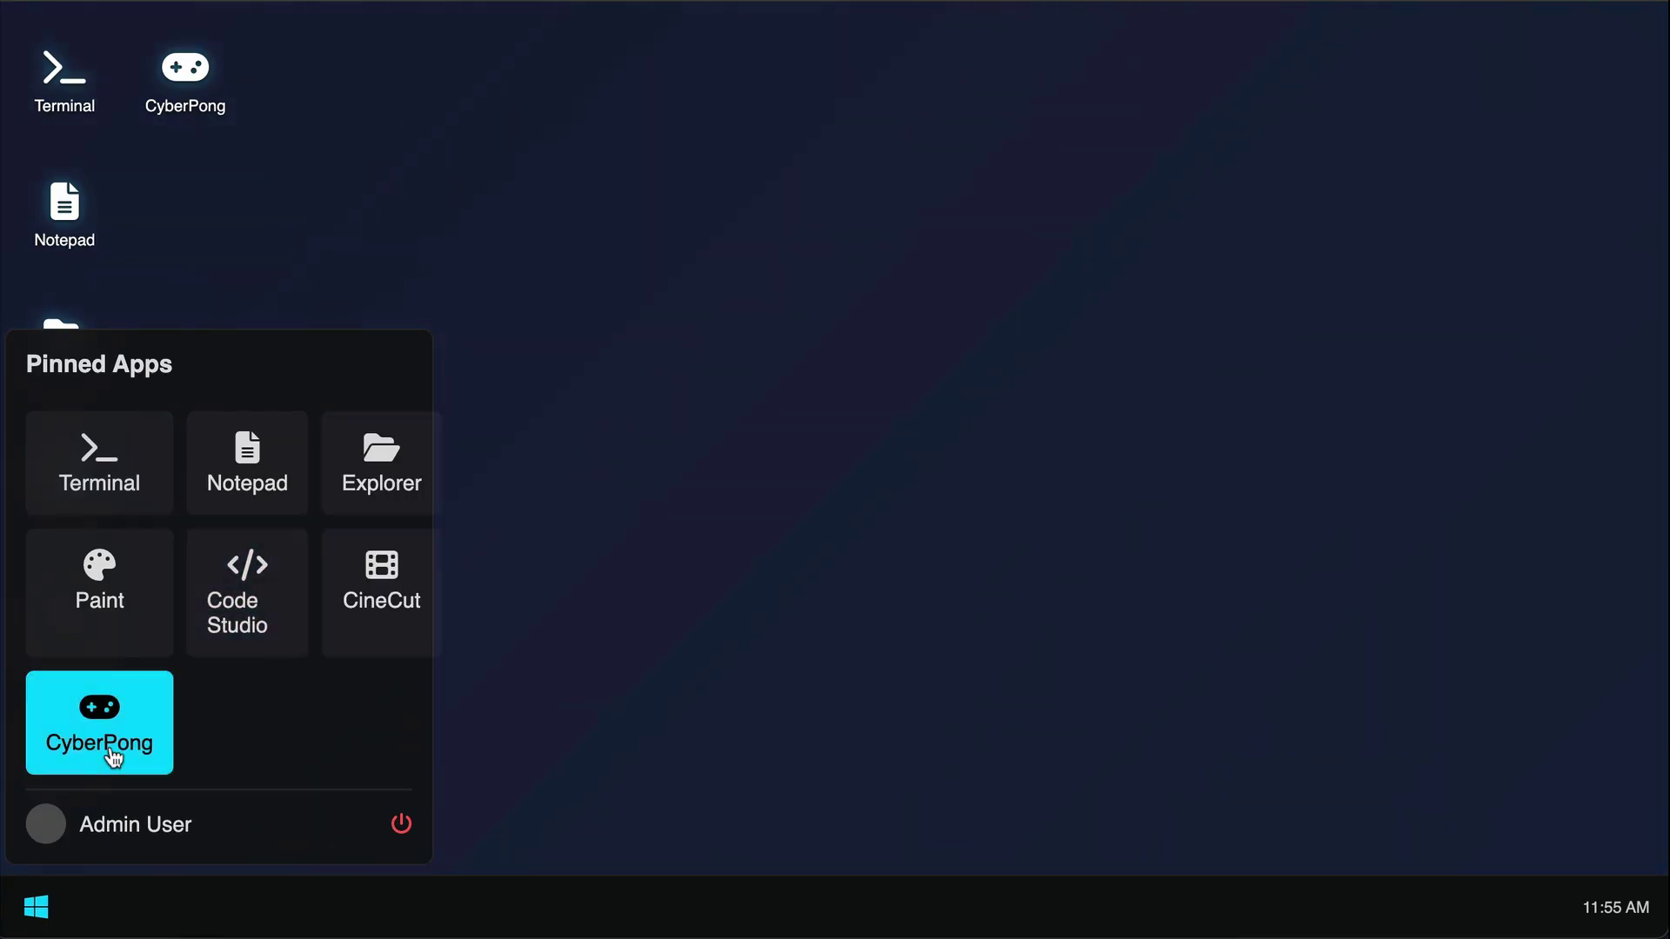
pyautogui.click(686, 365)
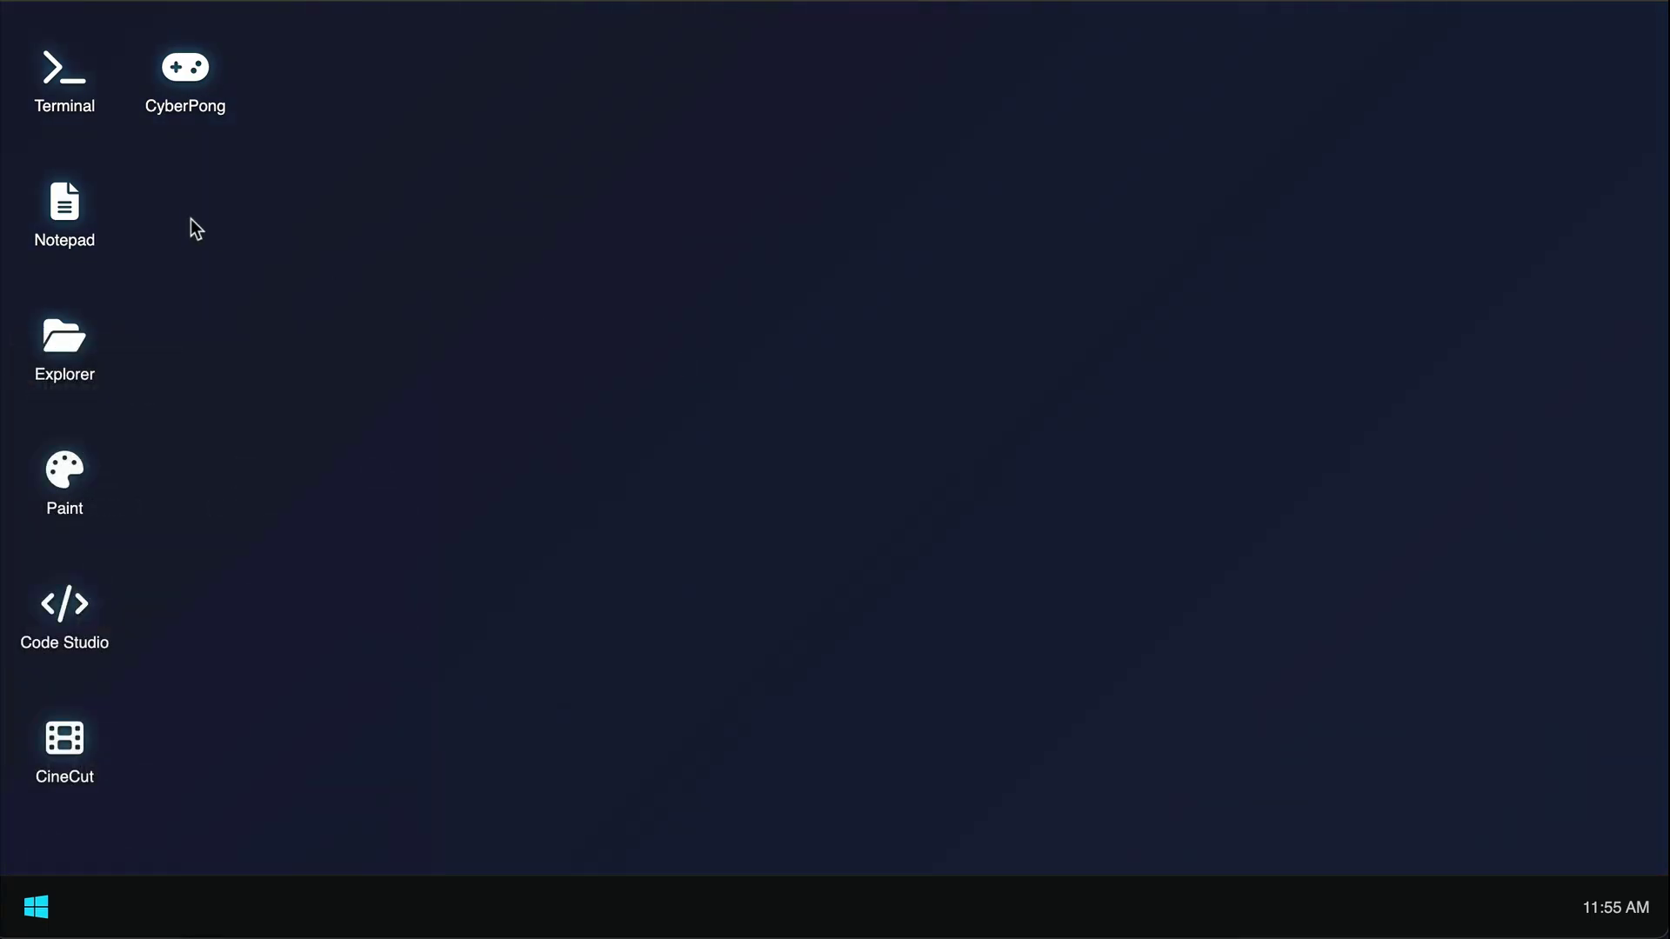
pyautogui.doubleClick(70, 209)
pyautogui.moveTo(422, 160); pyautogui.dragTo(684, 165)
pyautogui.click(554, 214)
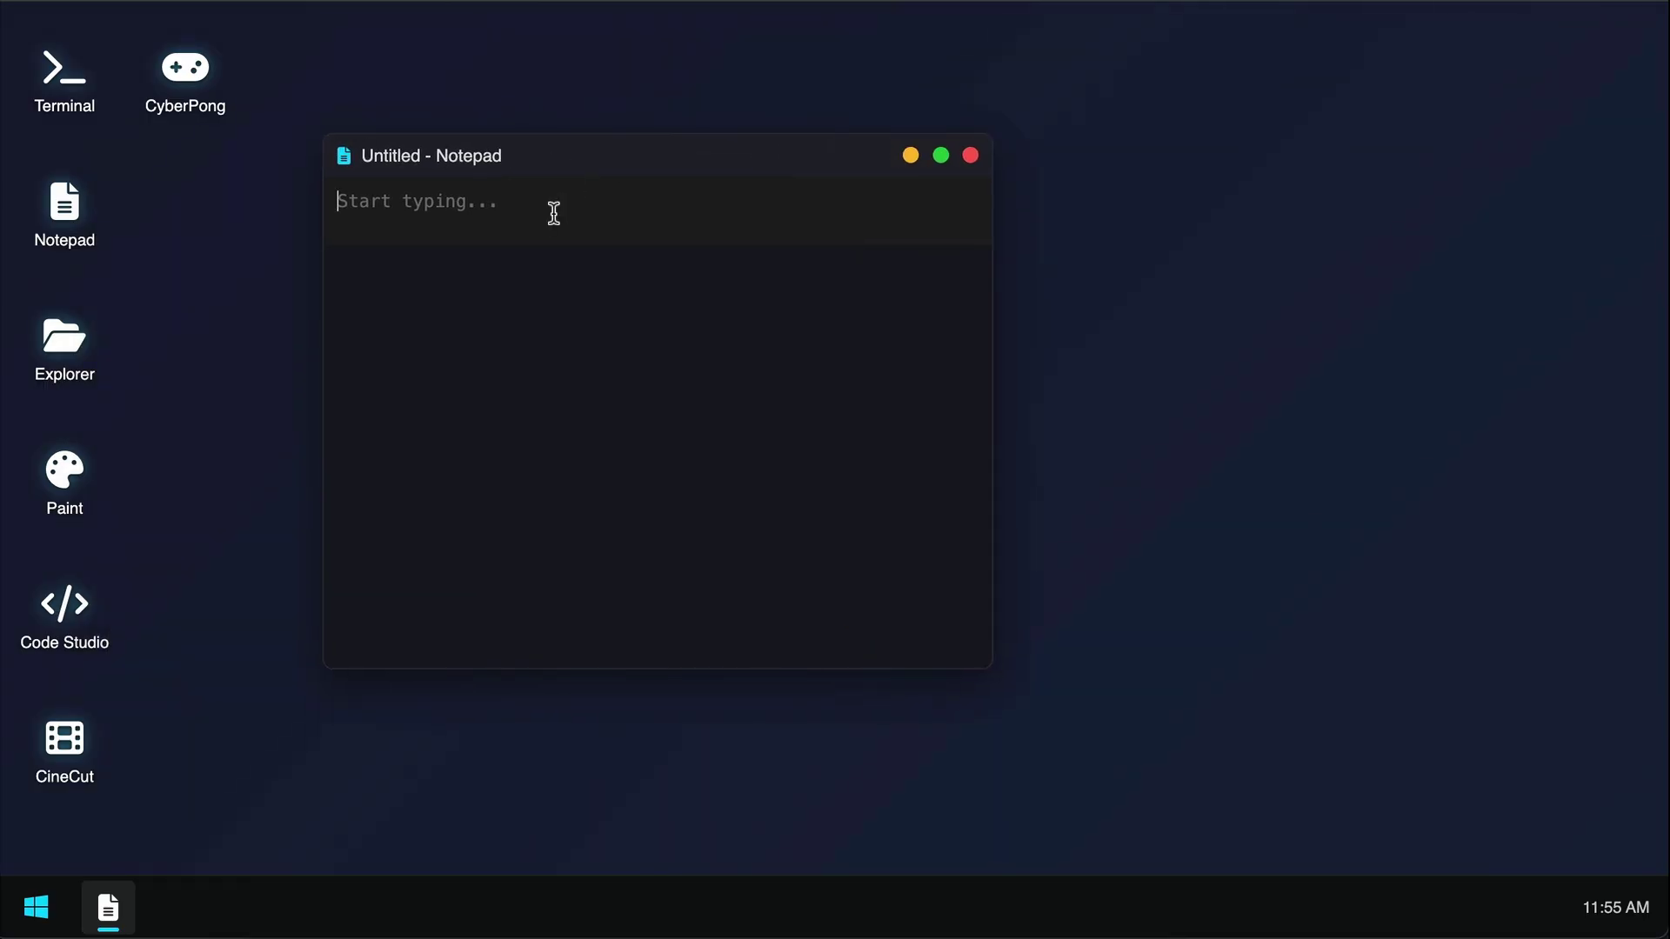
pyautogui.write('Hello World!')
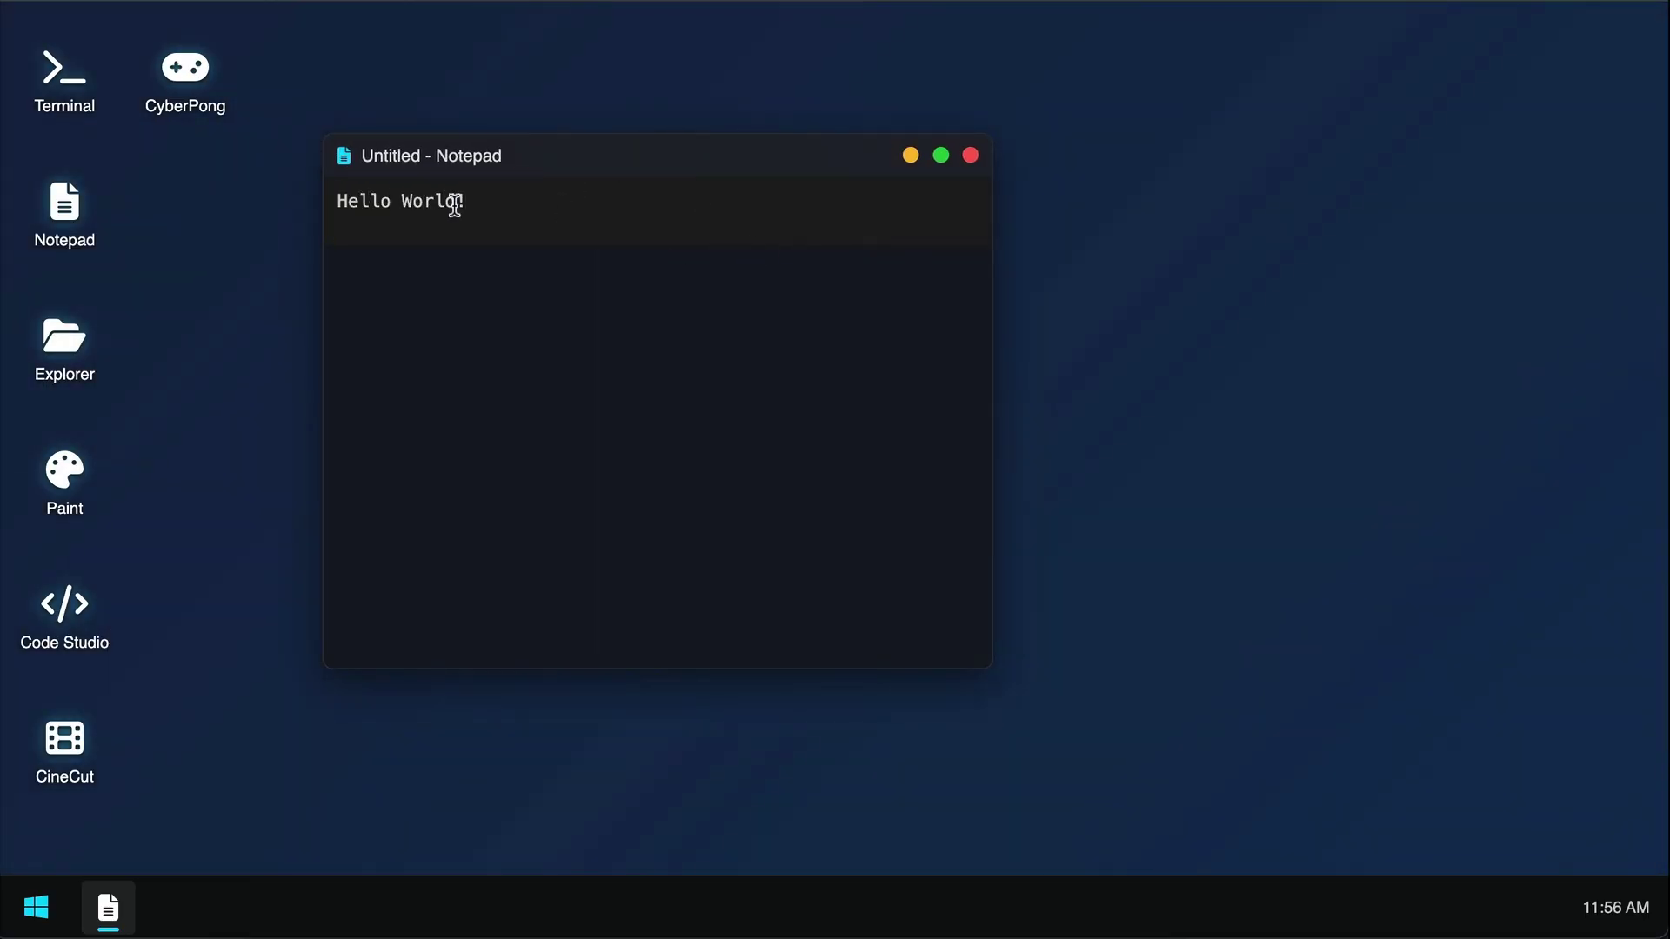
# Step: Open Terminal, move it right, and run pwd, cd ../, help and dir
pyautogui.doubleClick(32, 91)
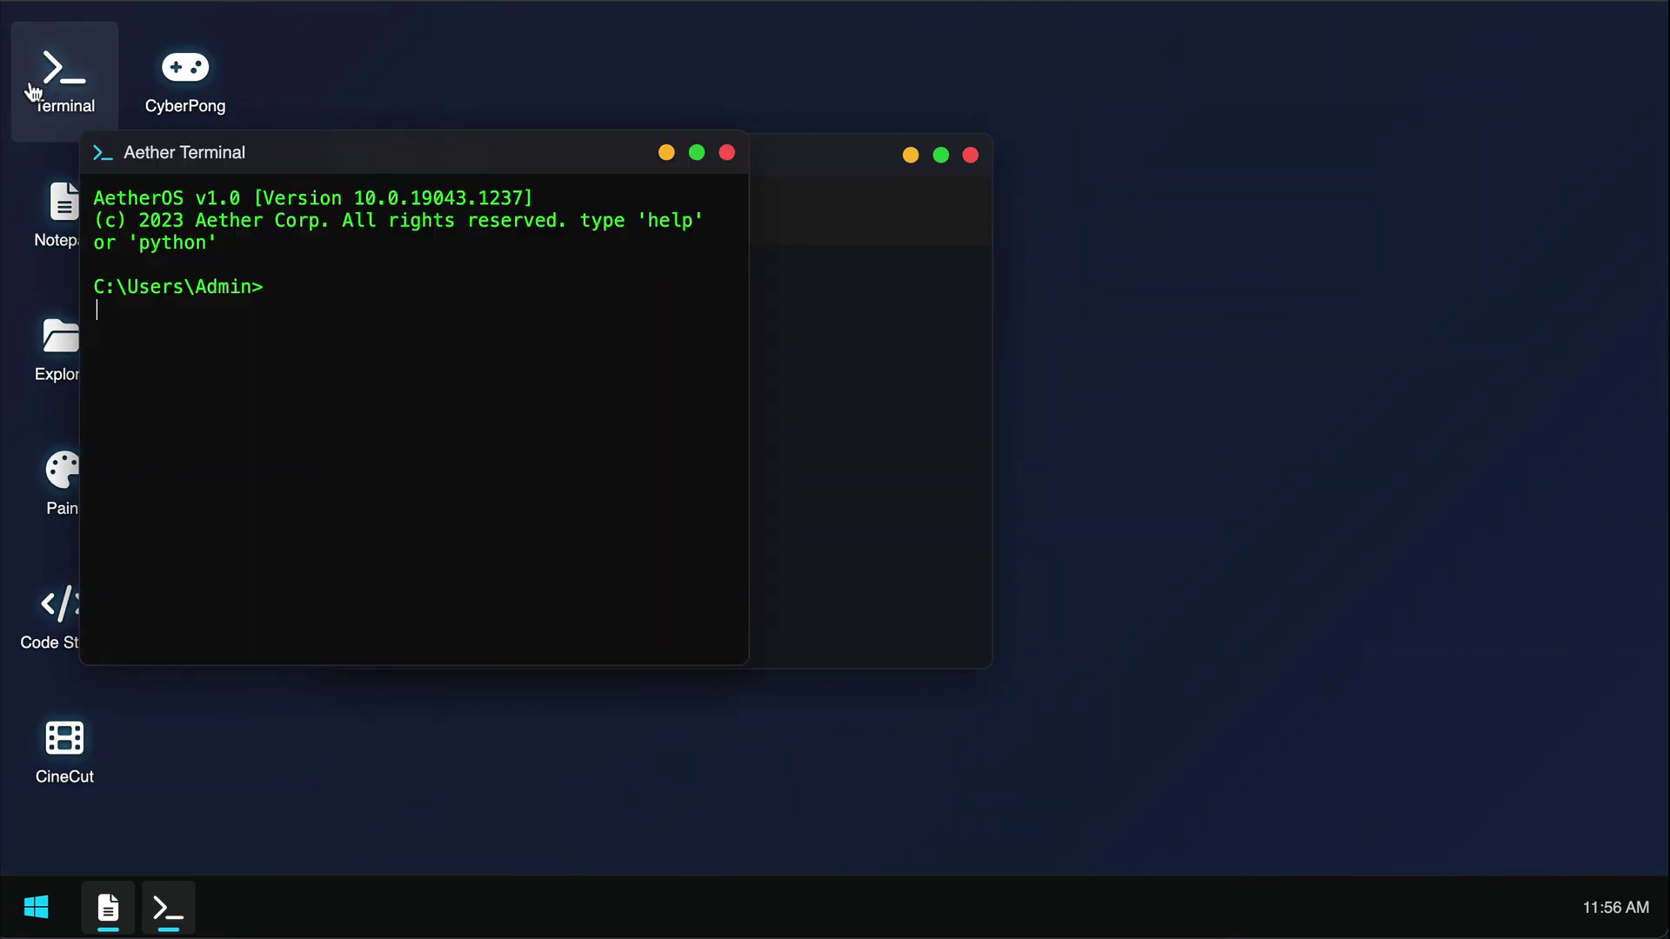
pyautogui.moveTo(517, 169); pyautogui.dragTo(1150, 217)
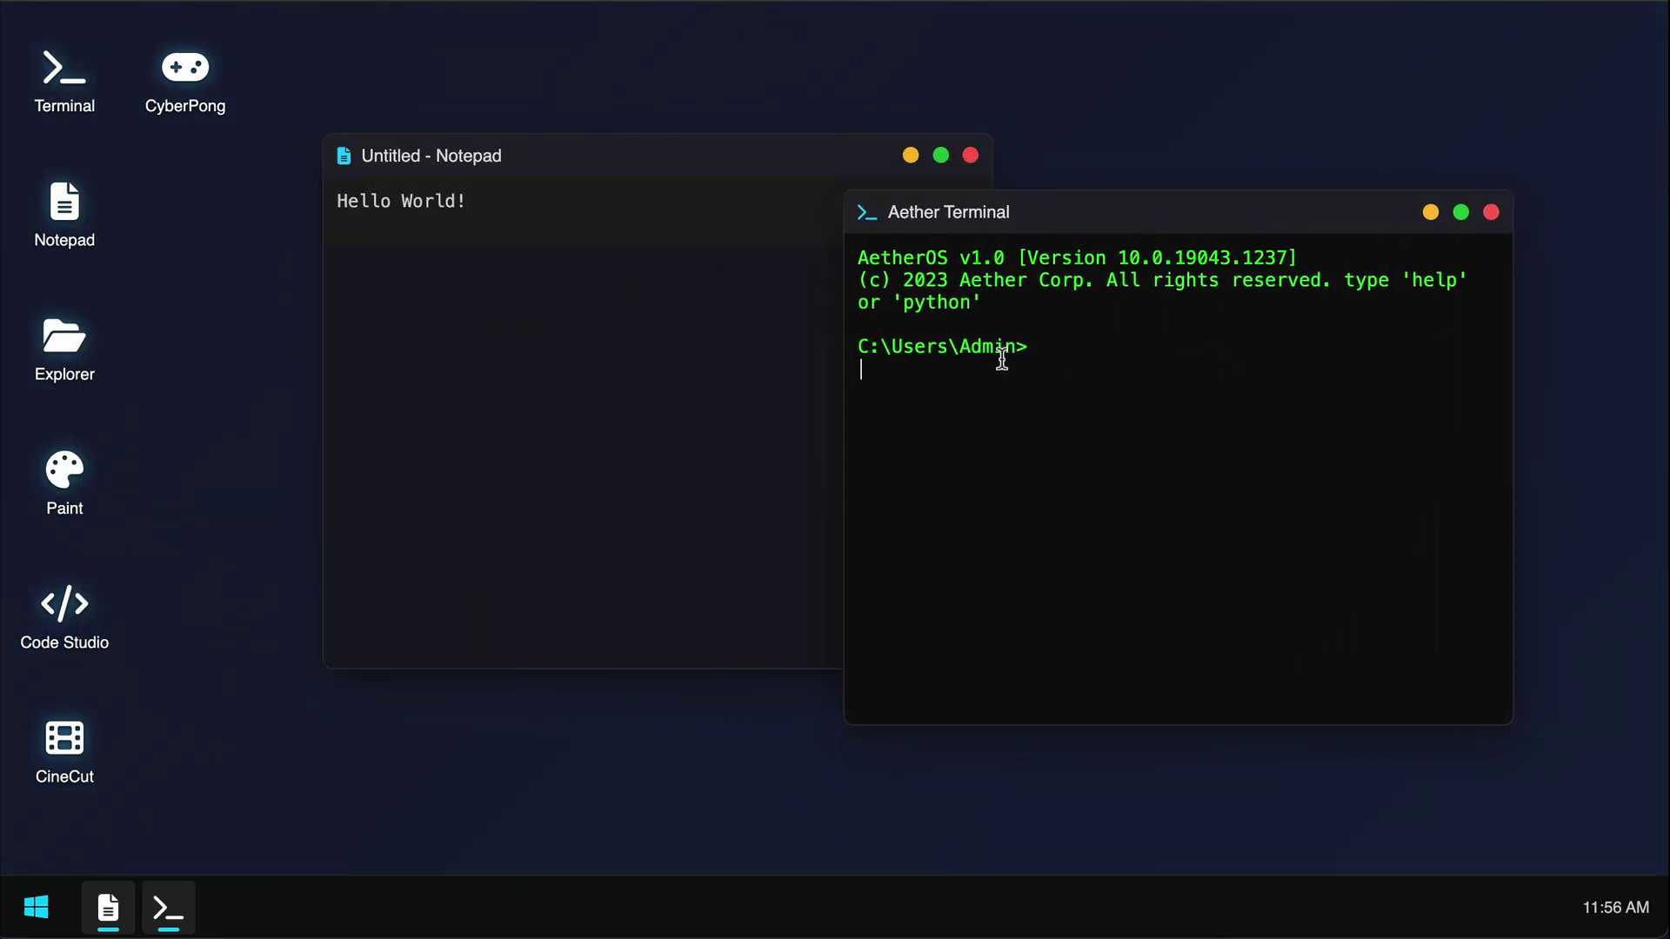
pyautogui.write('pwd')
pyautogui.press('Return')
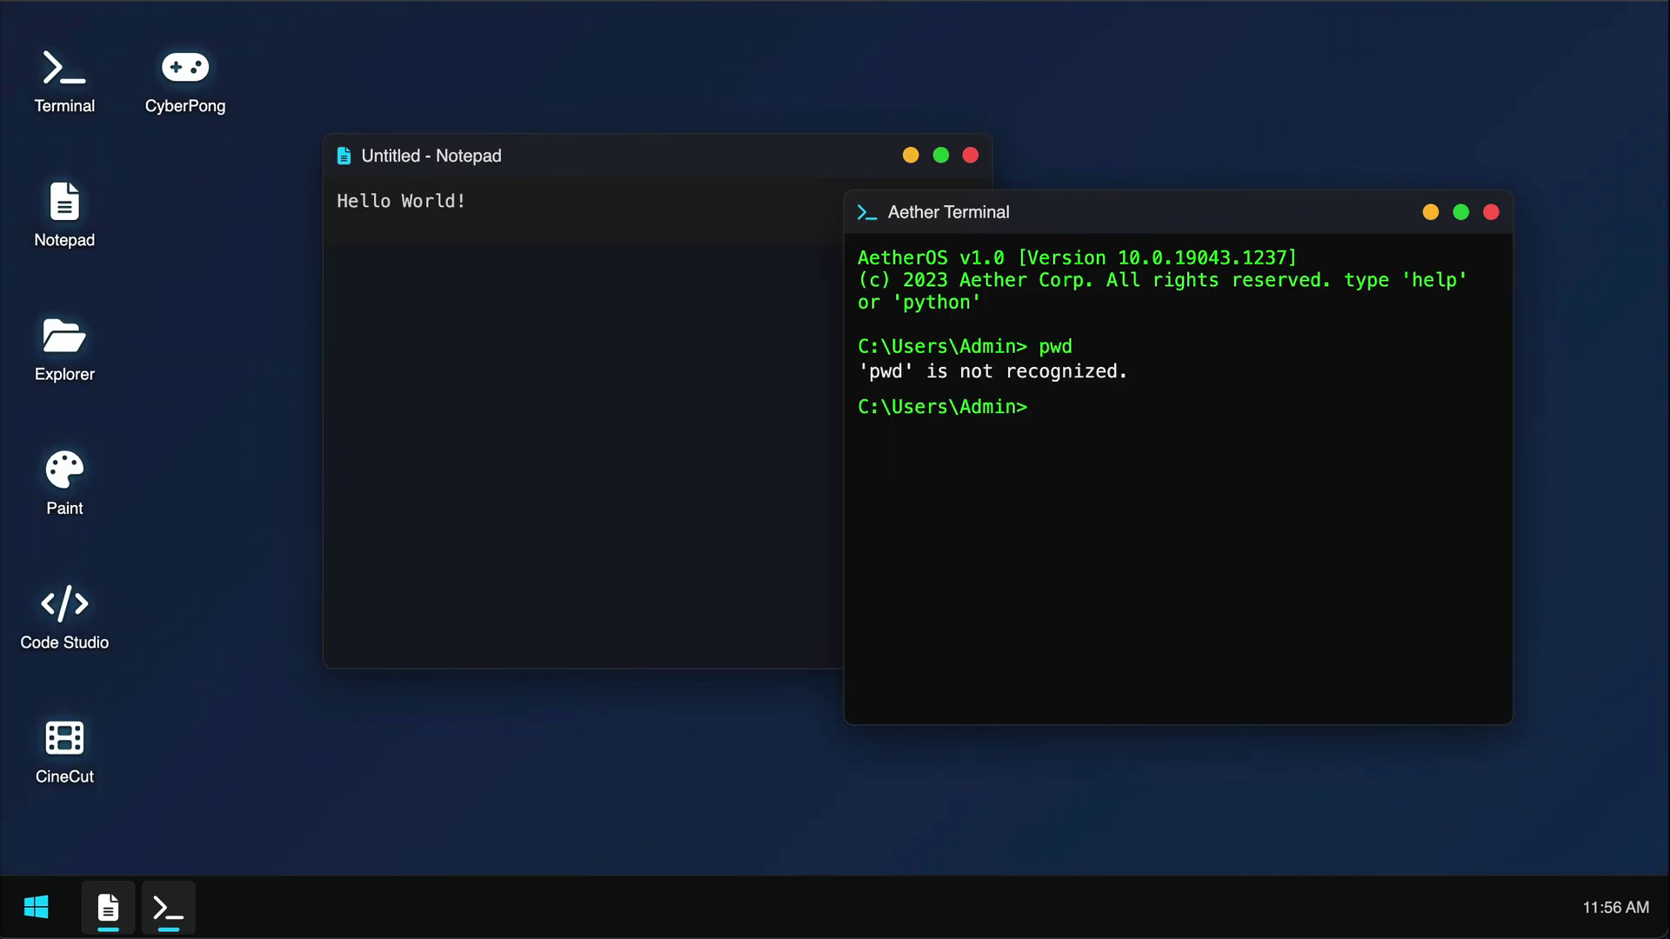
pyautogui.write('cd ../')
pyautogui.press('Return')
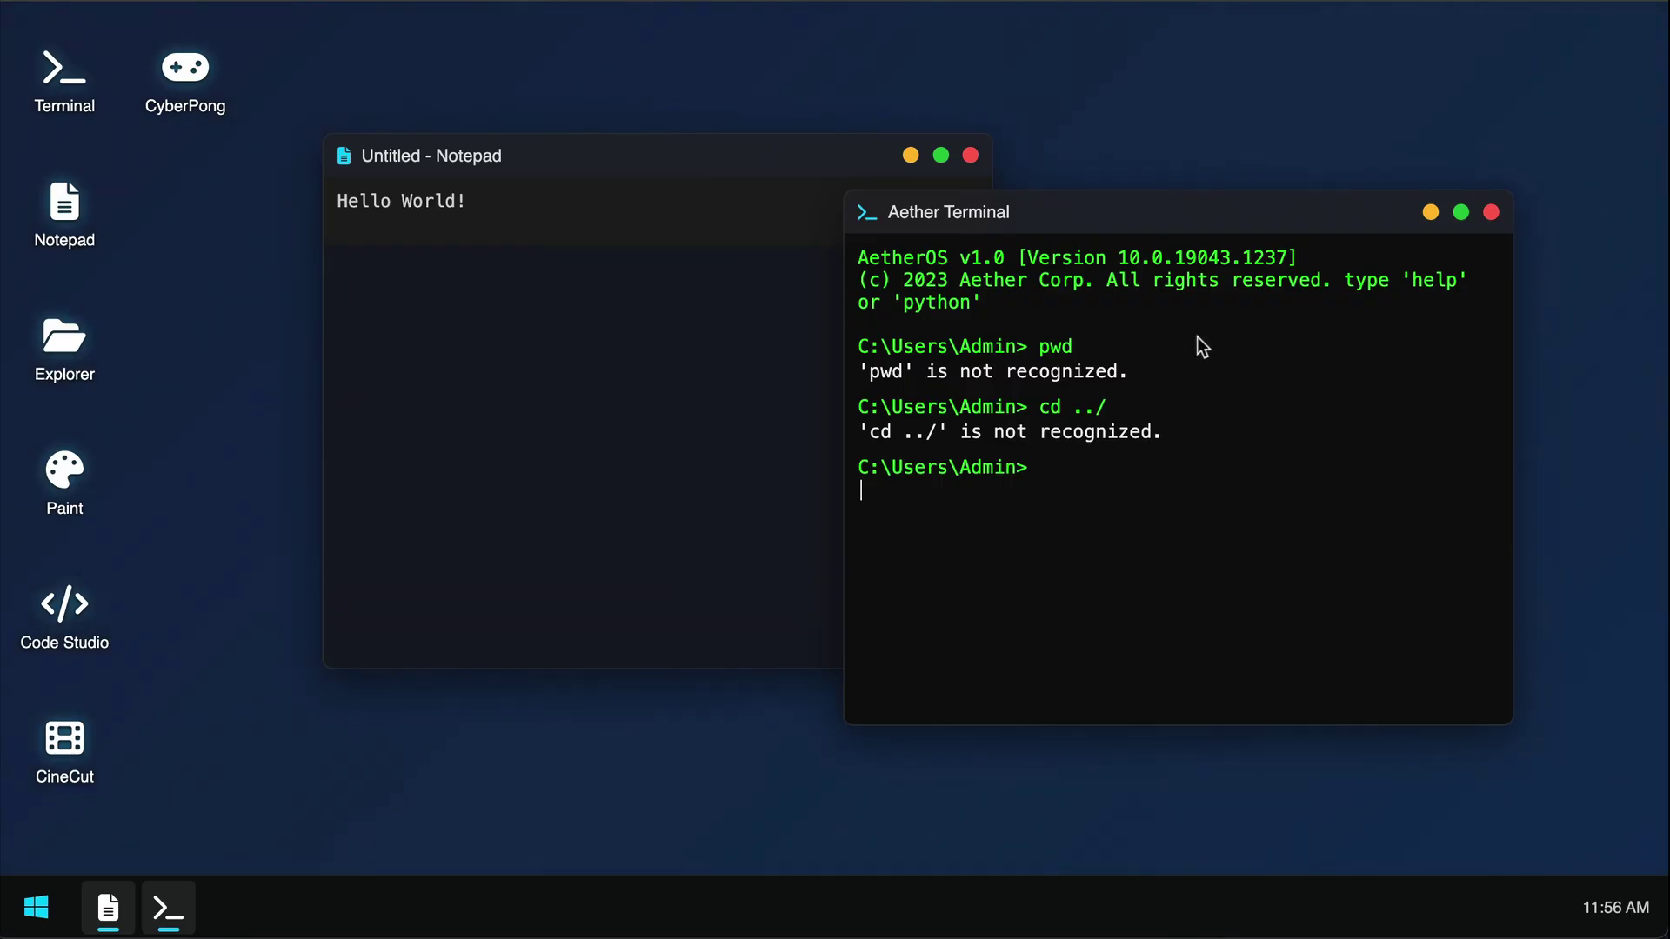
pyautogui.write('help')
pyautogui.press('Return')
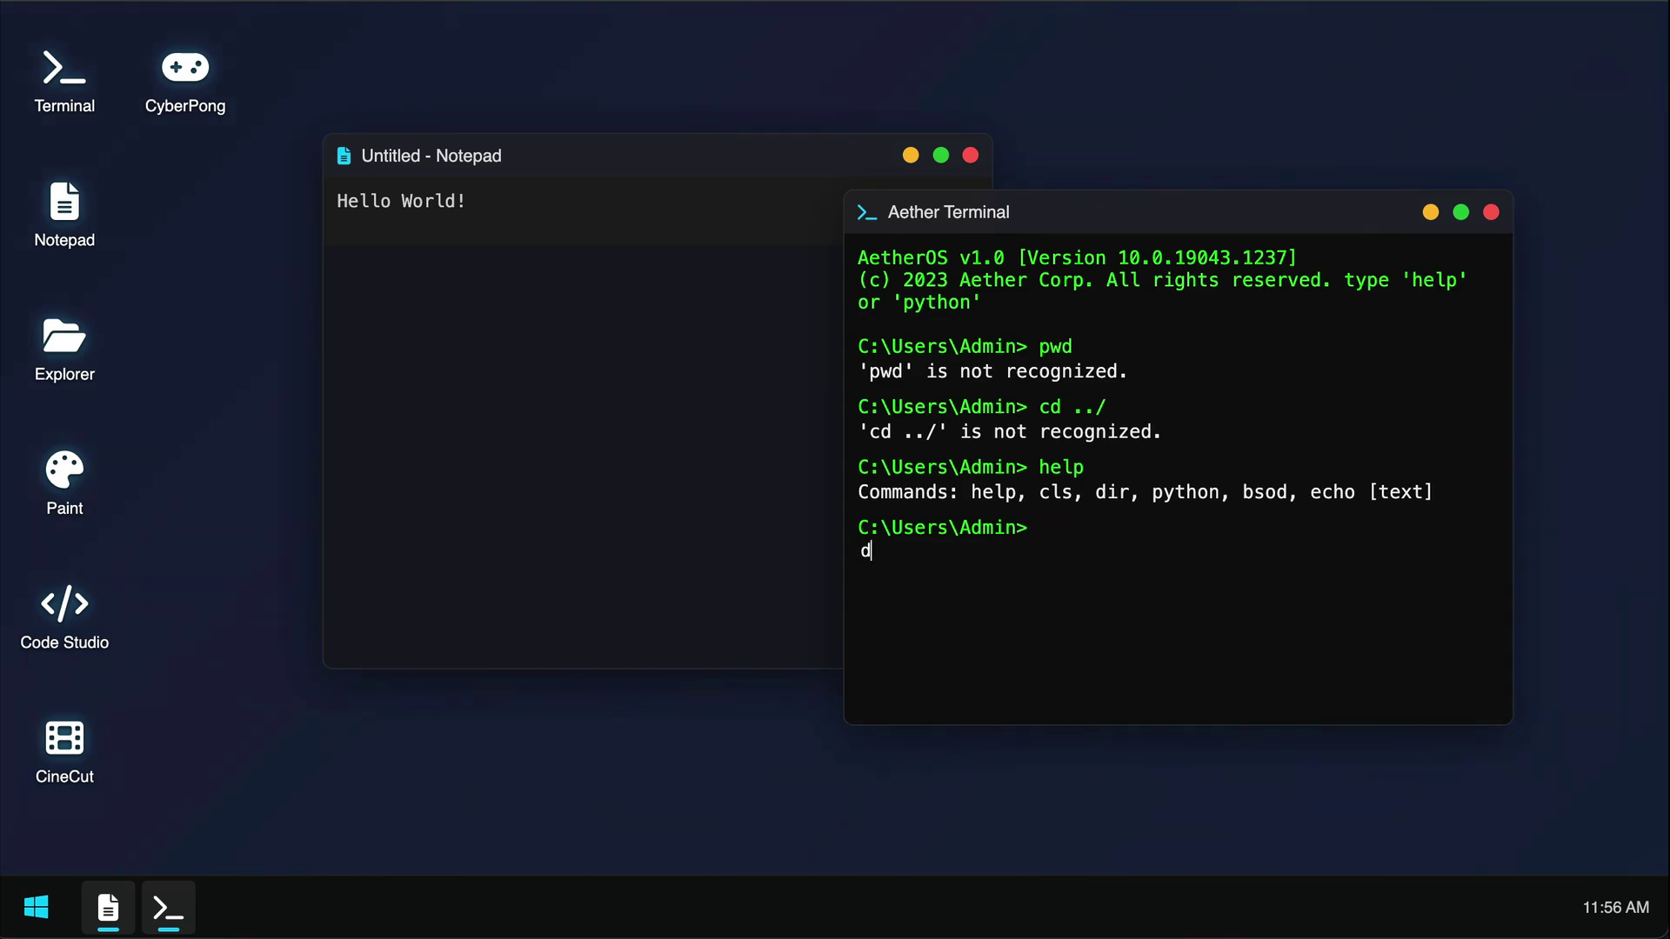
pyautogui.write('dir')
pyautogui.press('Return')
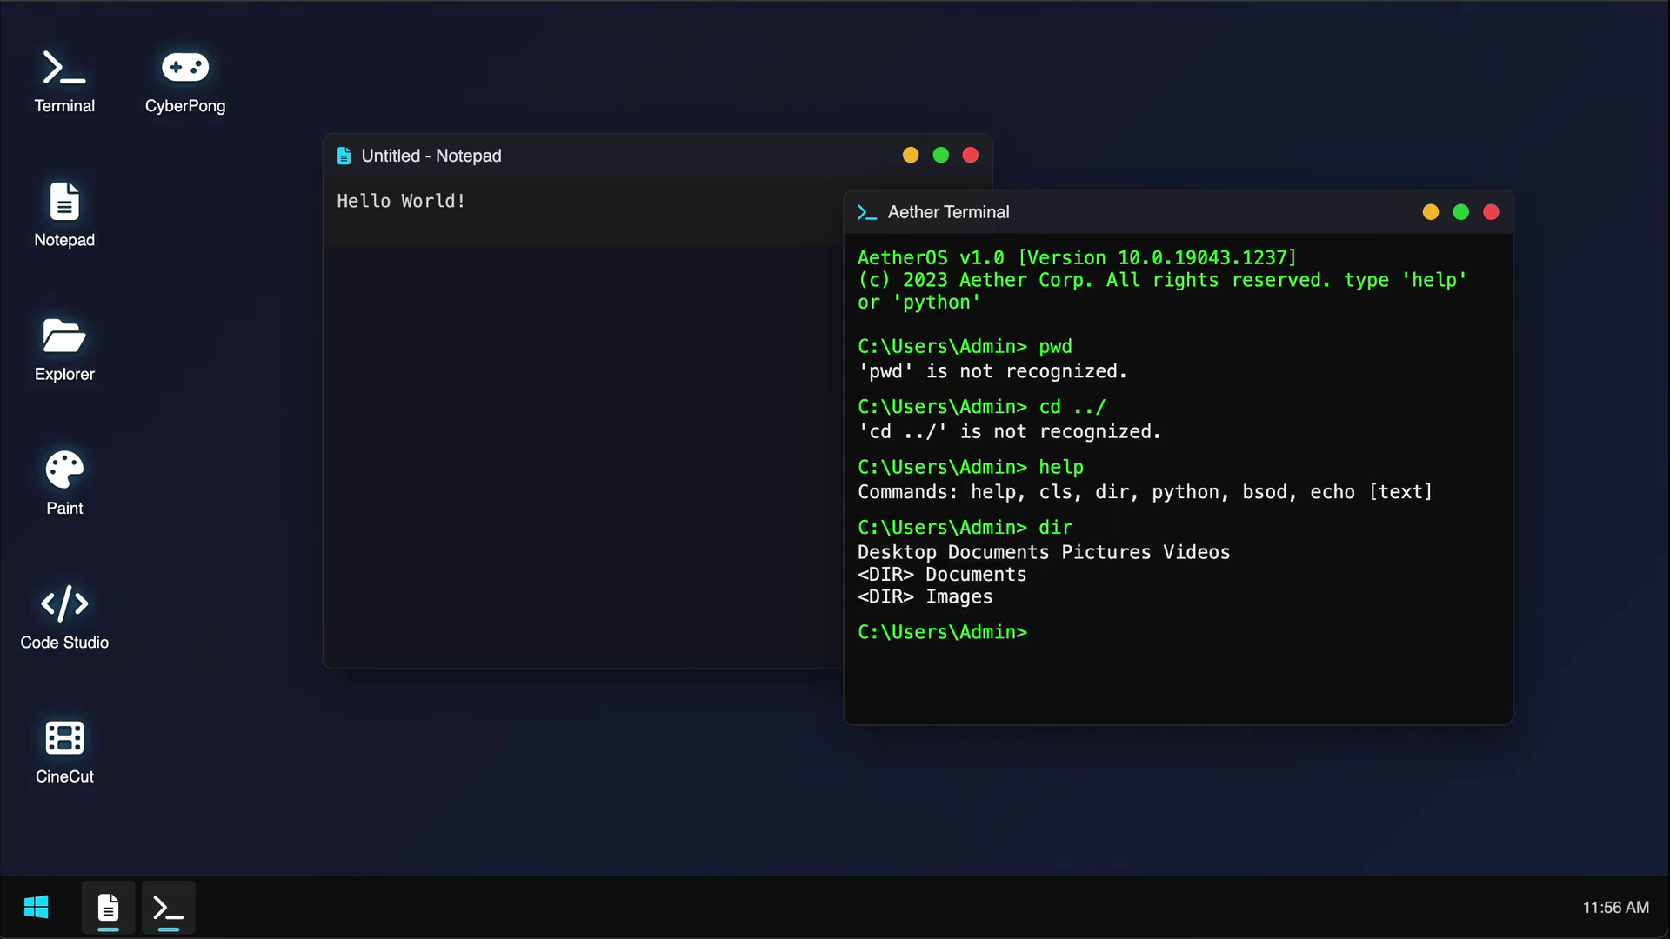
# Step: Start Python, print hello world, set a = 5 and b = 3, and evaluate a + b
pyautogui.press('Return')
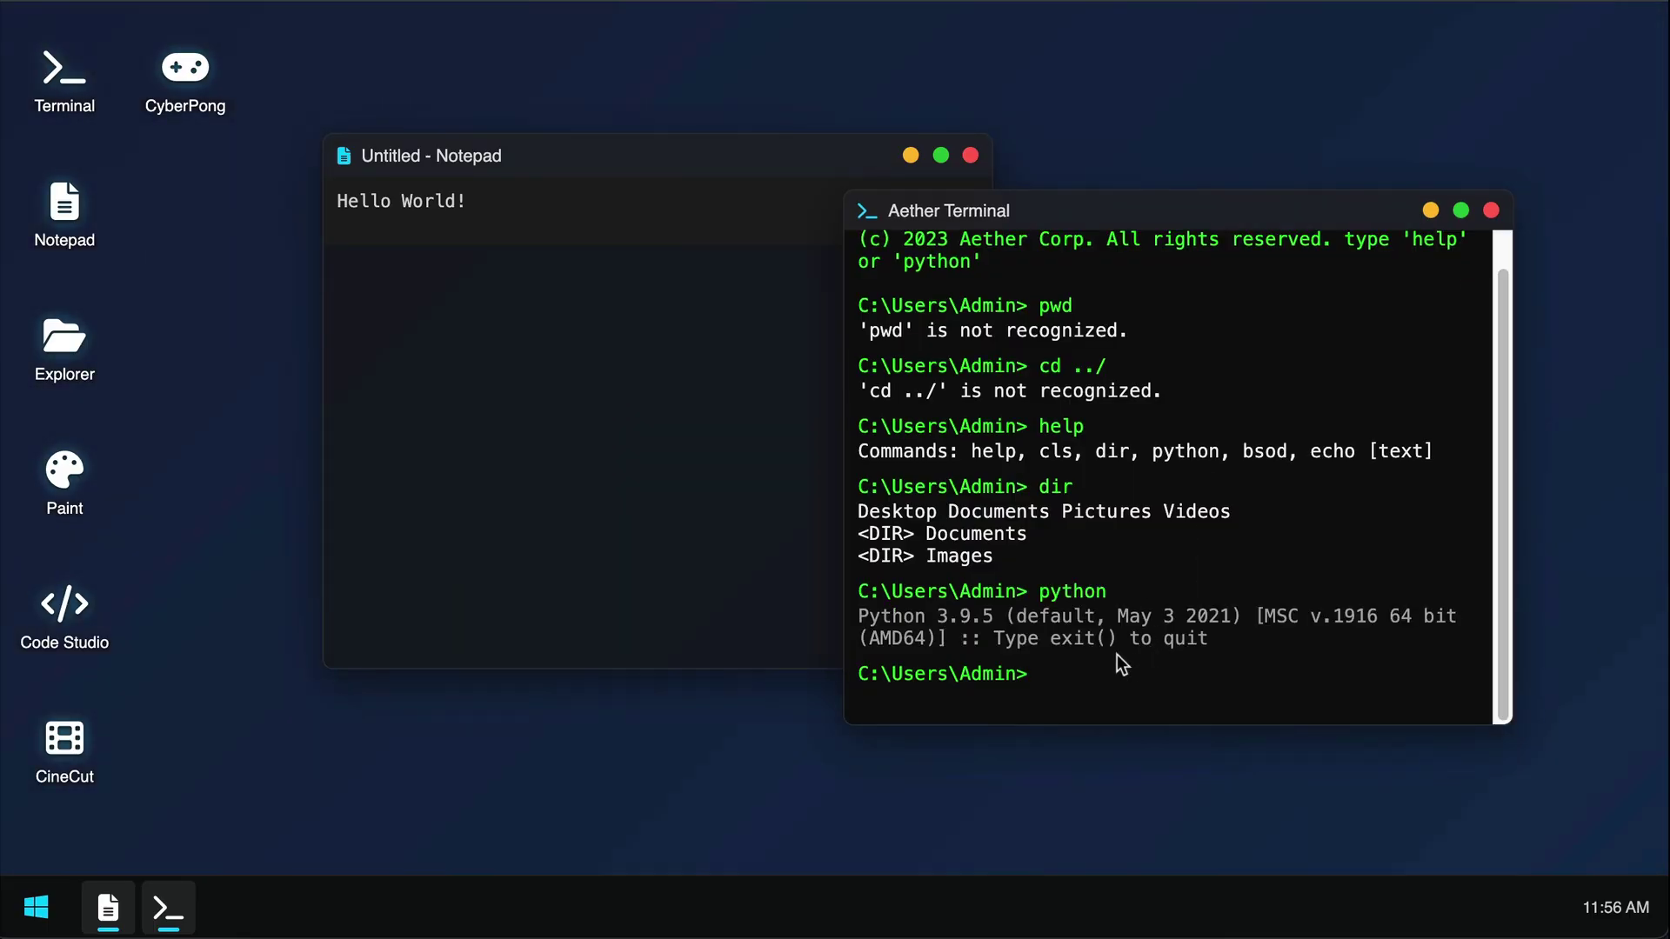
pyautogui.write('print("')
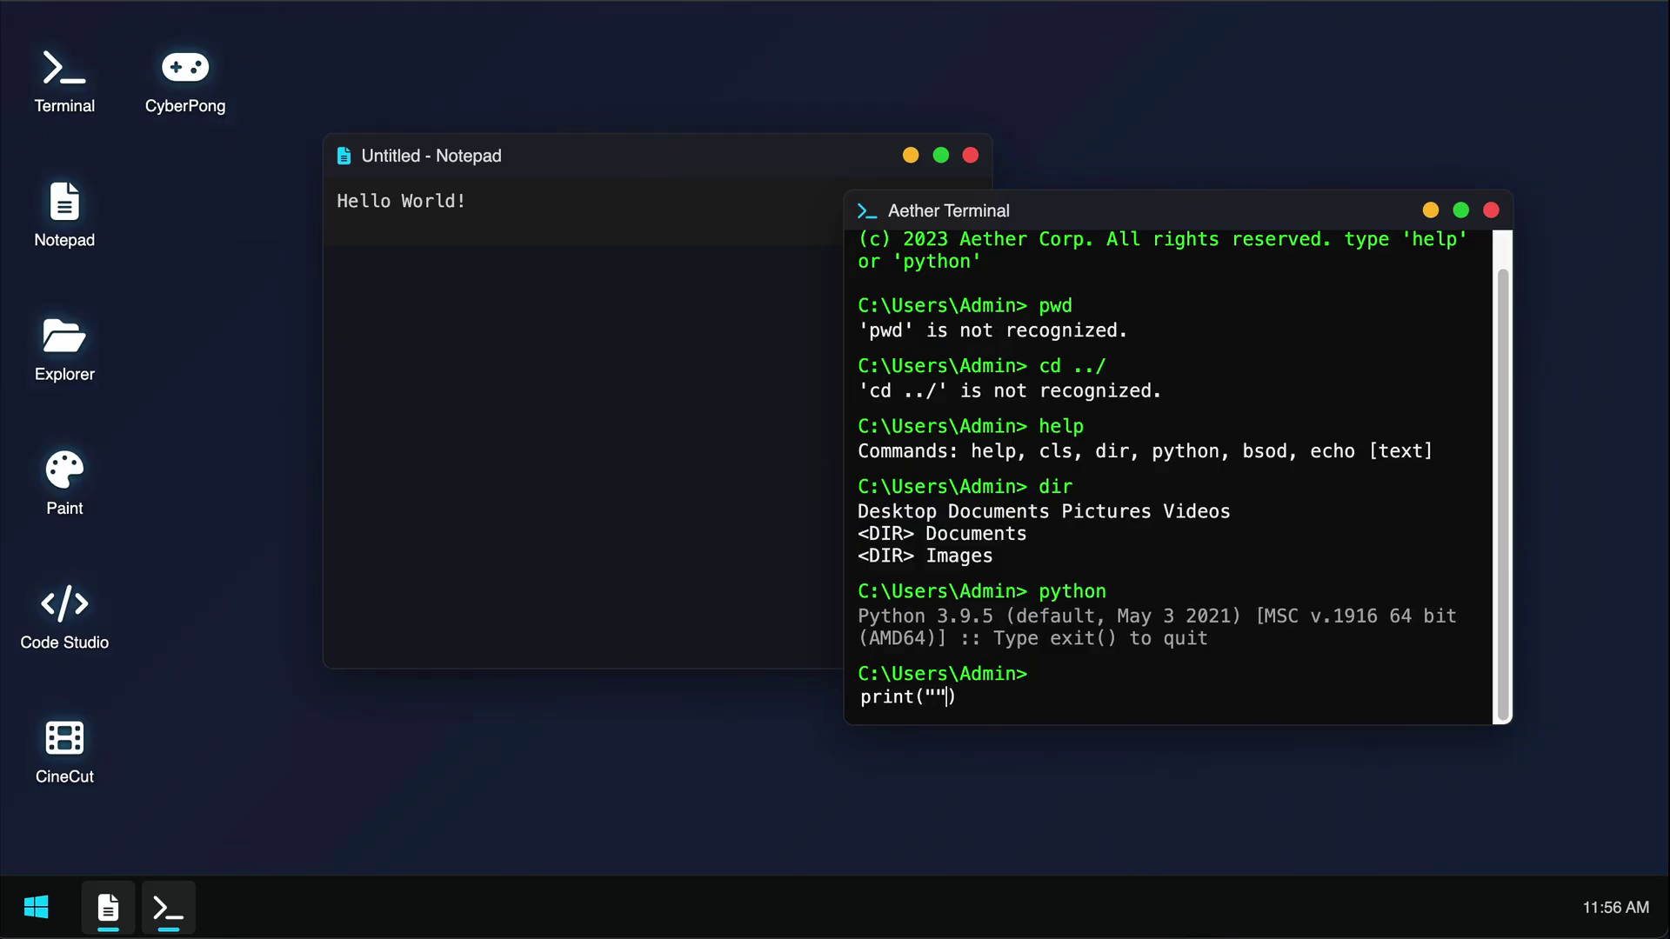
pyautogui.write('hello world!')
pyautogui.press('Return')
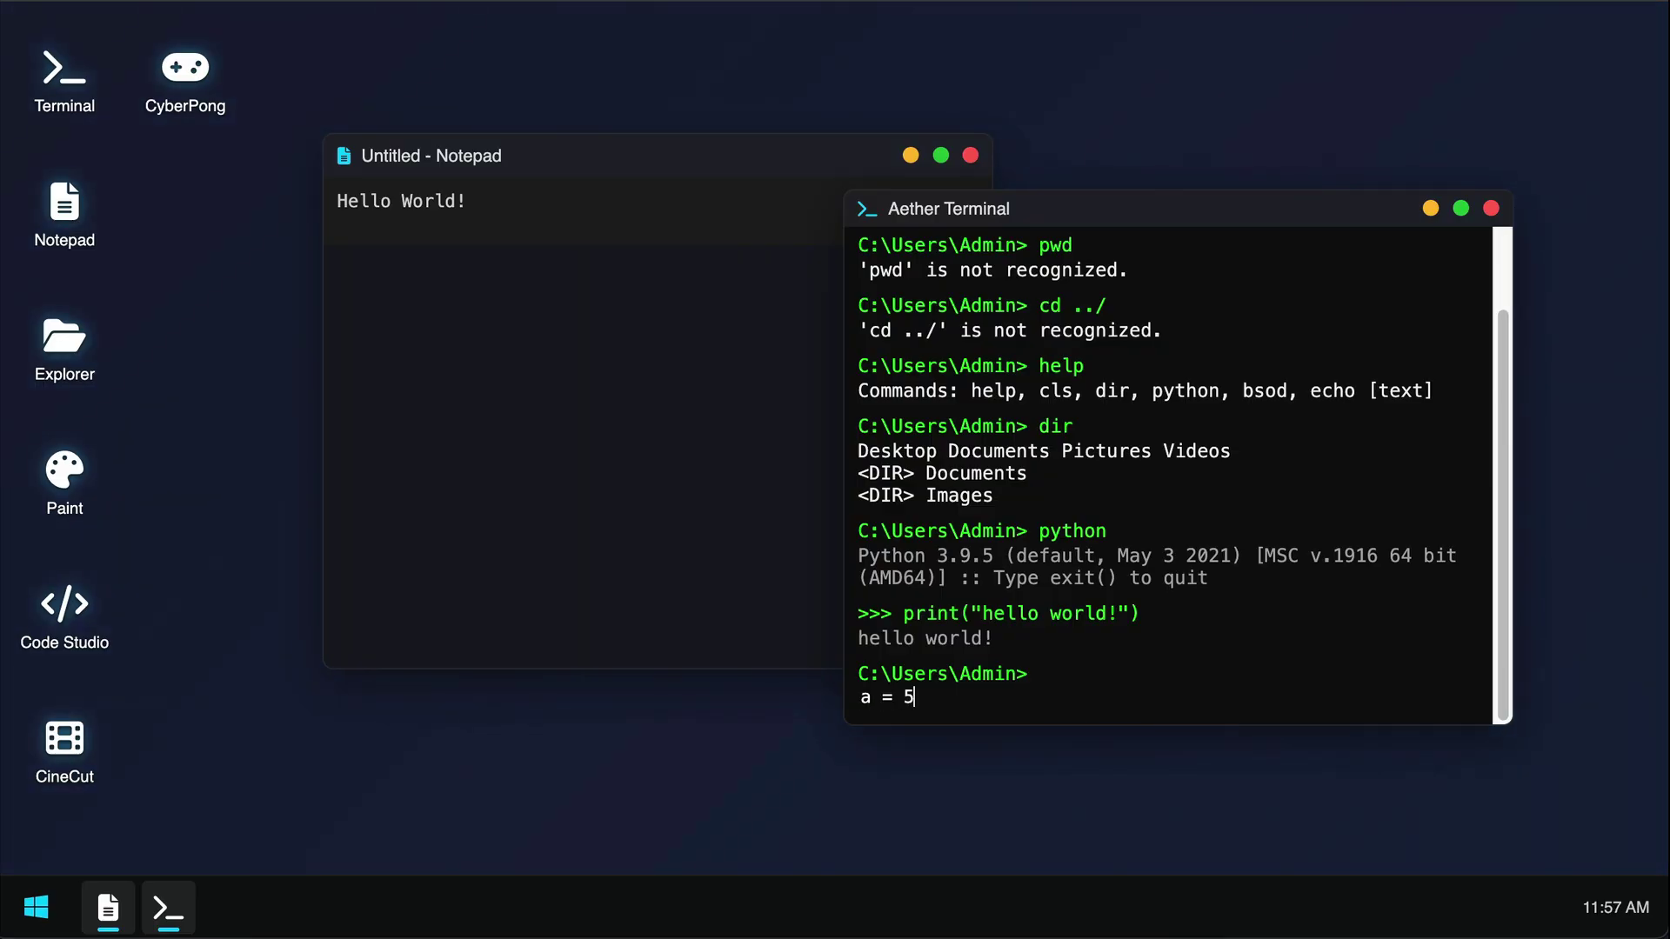
pyautogui.press('Return')
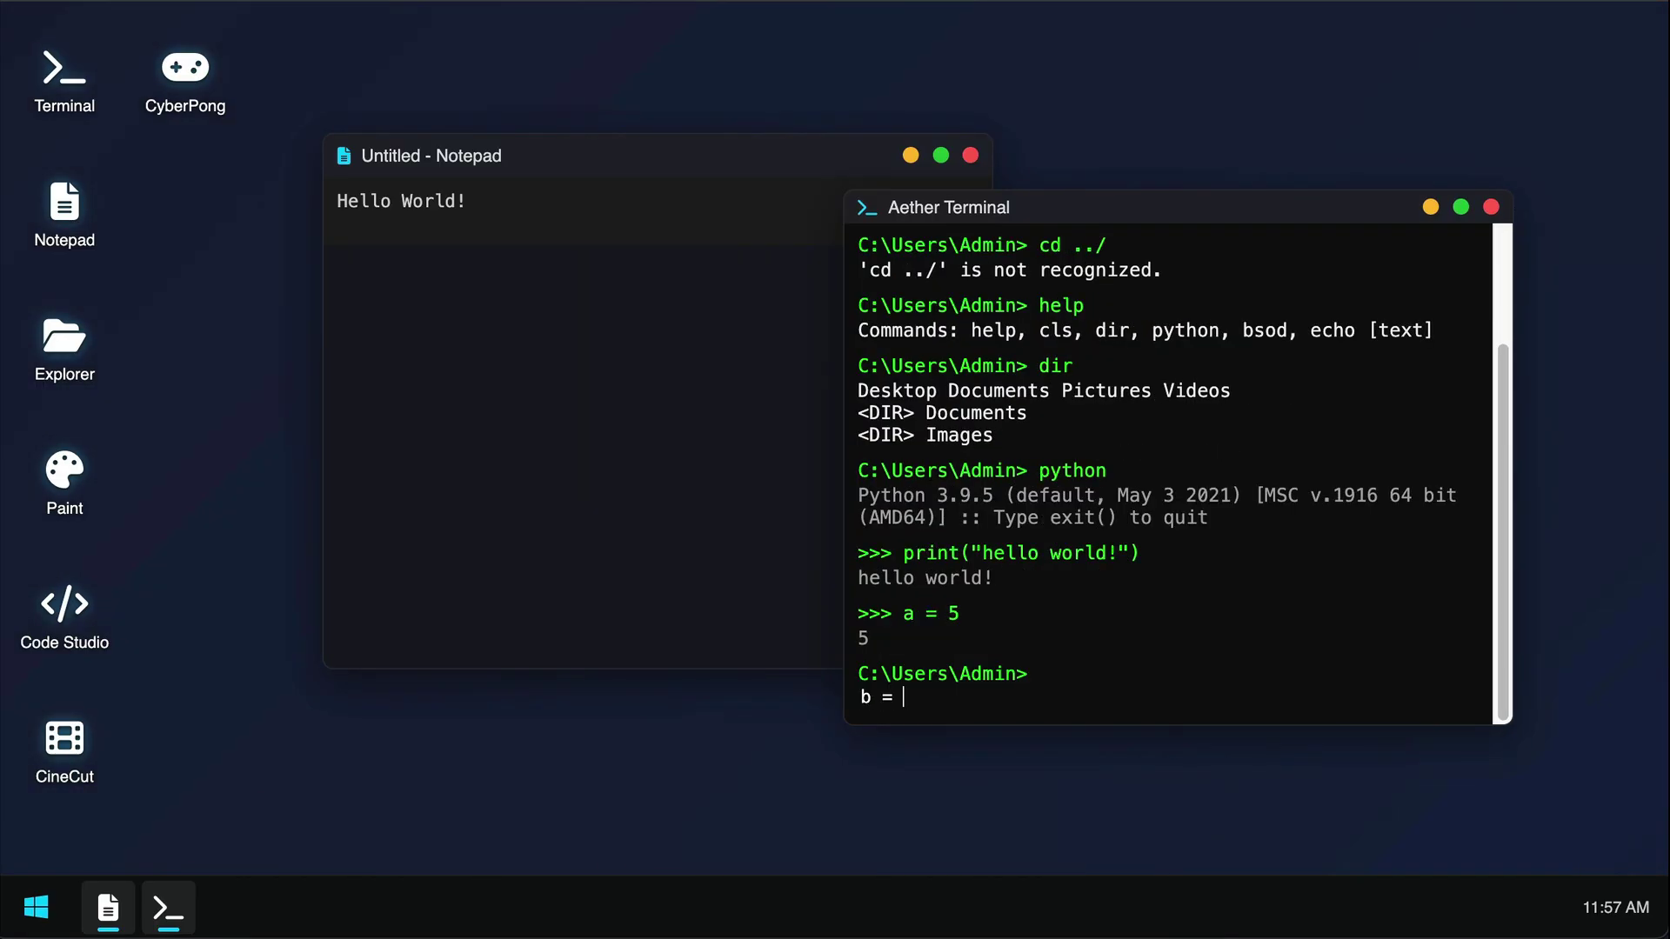
pyautogui.press('Return')
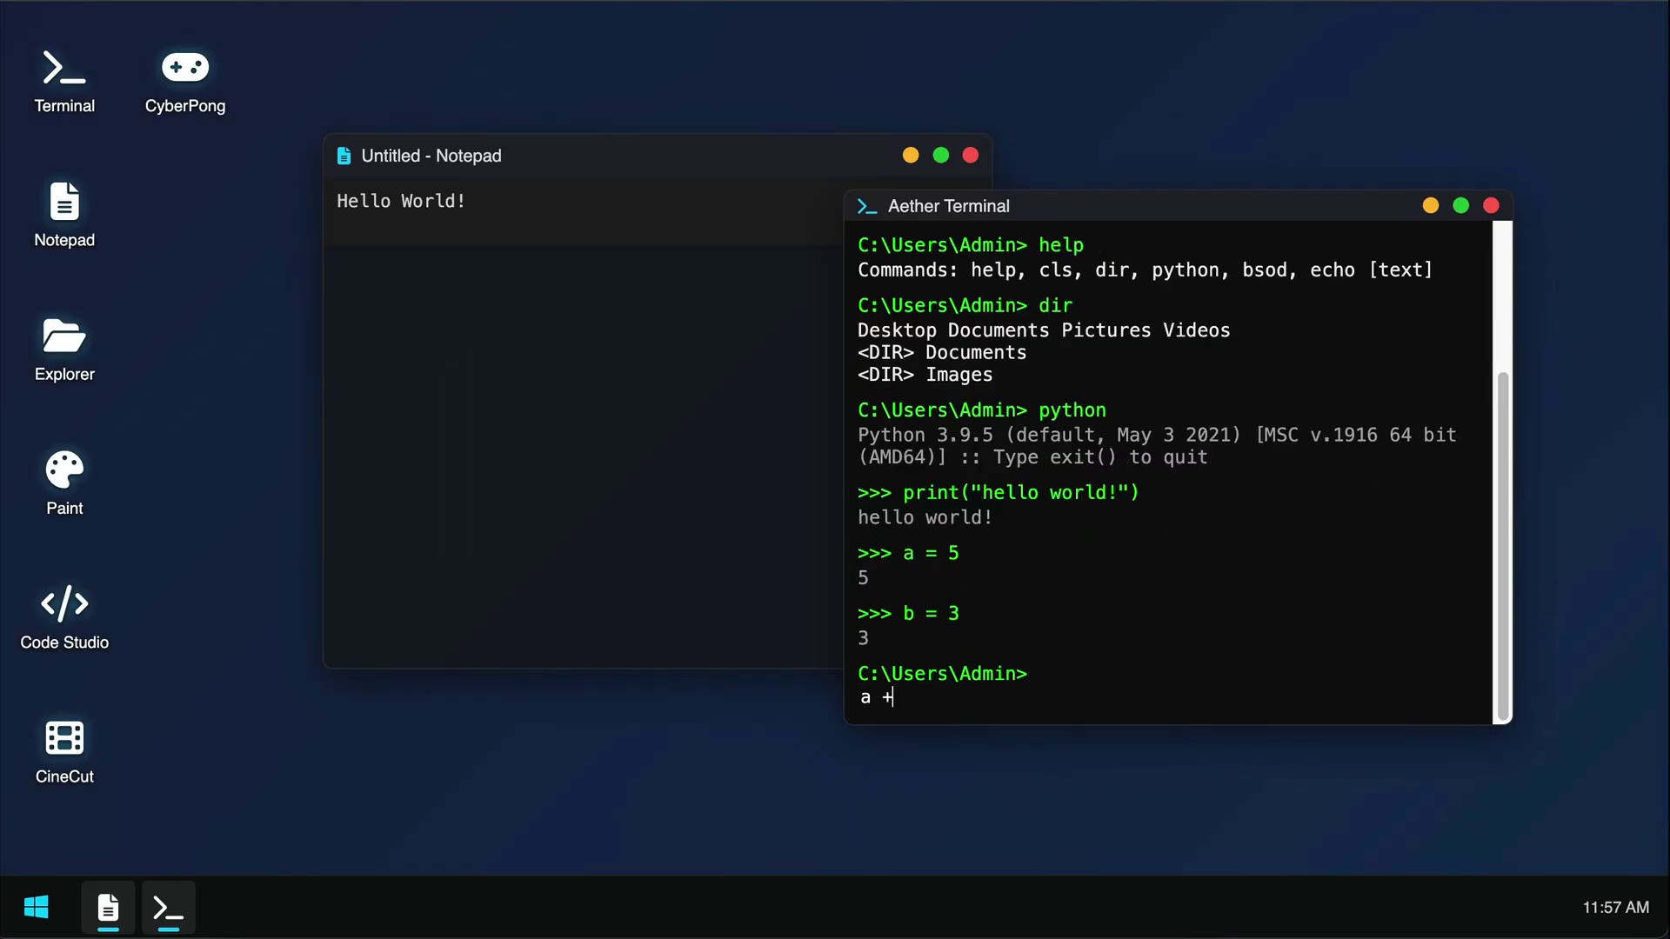
pyautogui.write('a + b')
pyautogui.press('Return')
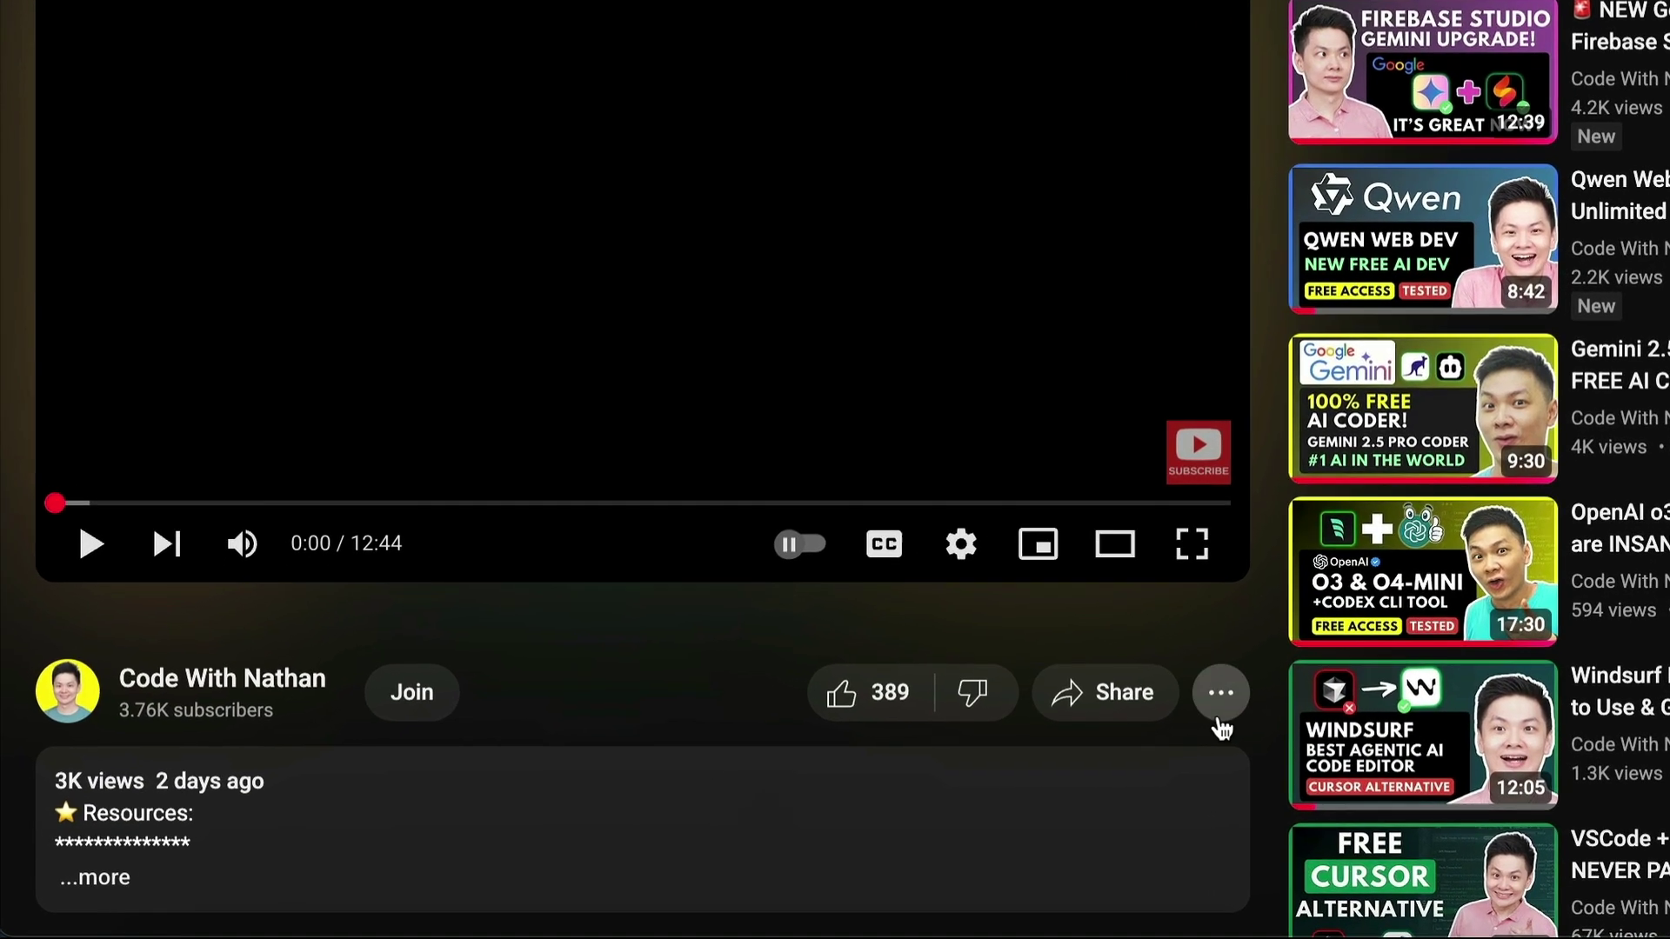
# Step: Raise the Super Thanks amount to $500.00, add a blue emoji, then close the dialog
pyautogui.click(1017, 734)
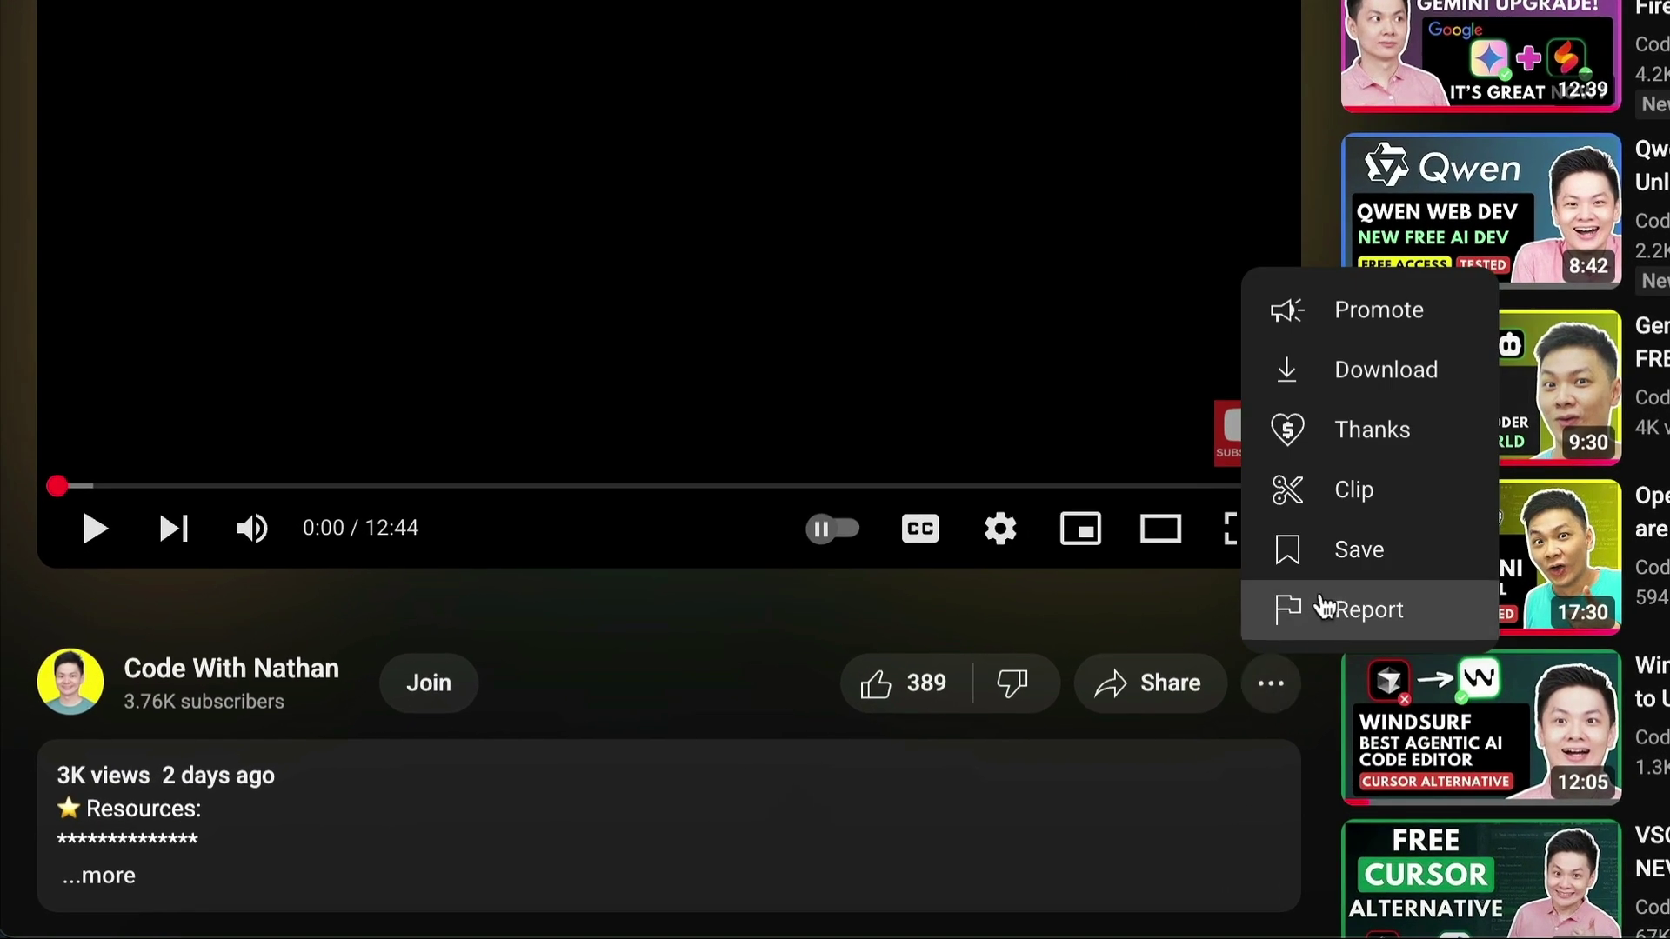
pyautogui.click(1368, 453)
pyautogui.moveTo(667, 426); pyautogui.dragTo(1413, 425)
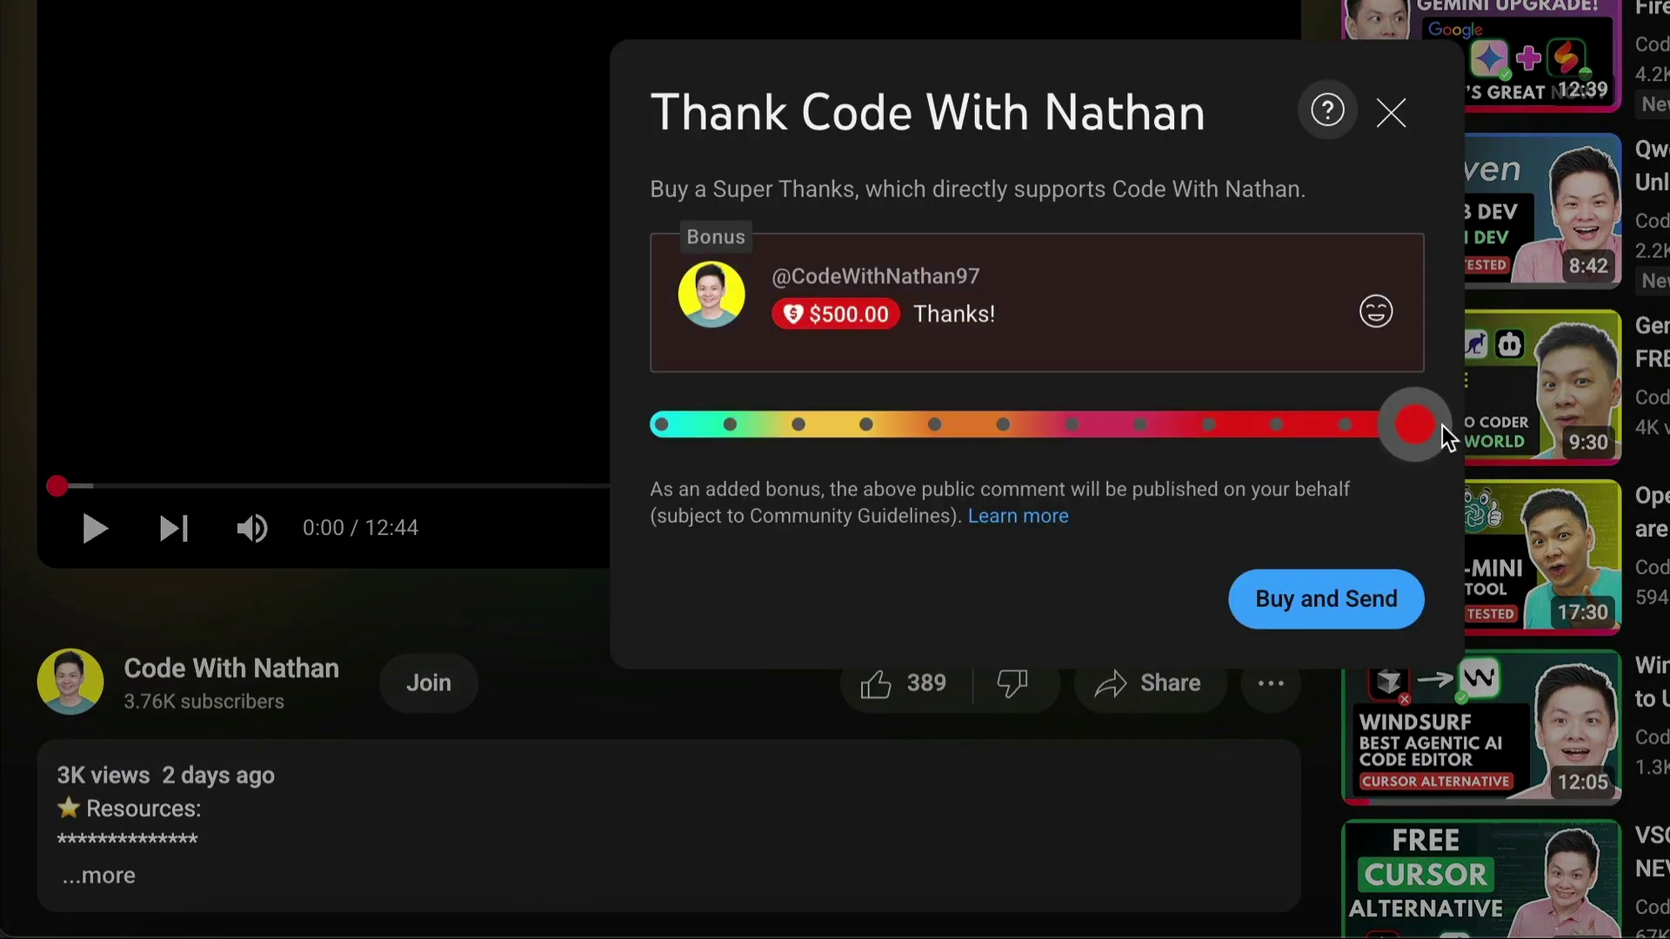
pyautogui.click(1375, 311)
pyautogui.click(759, 590)
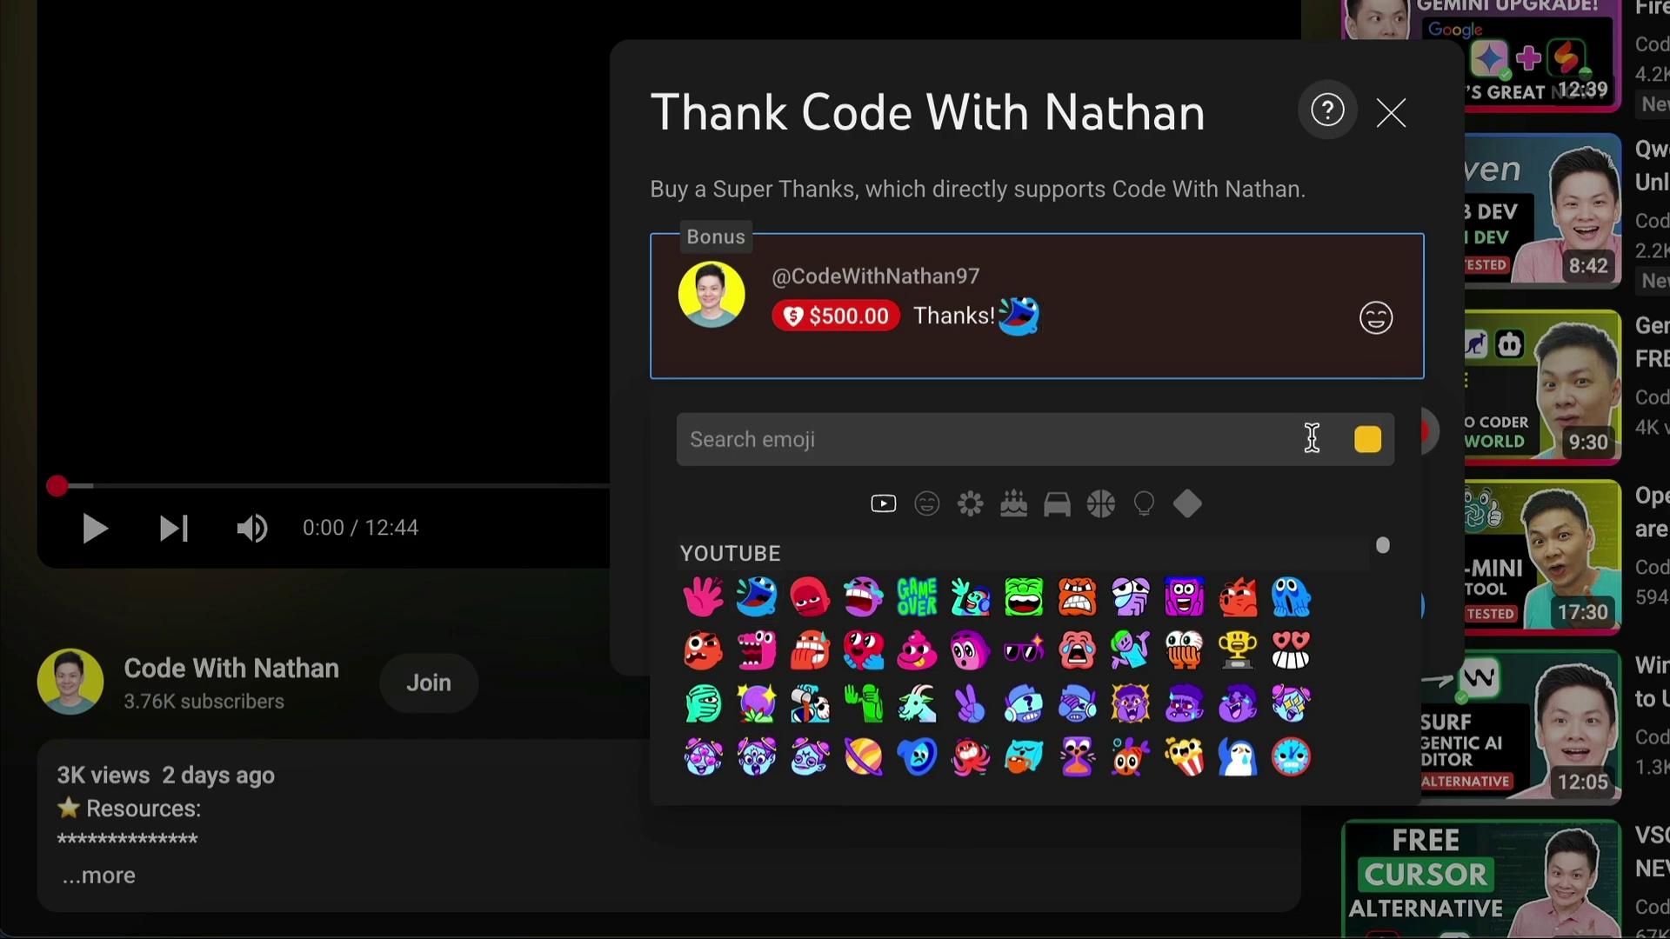
pyautogui.click(1375, 311)
pyautogui.click(551, 690)
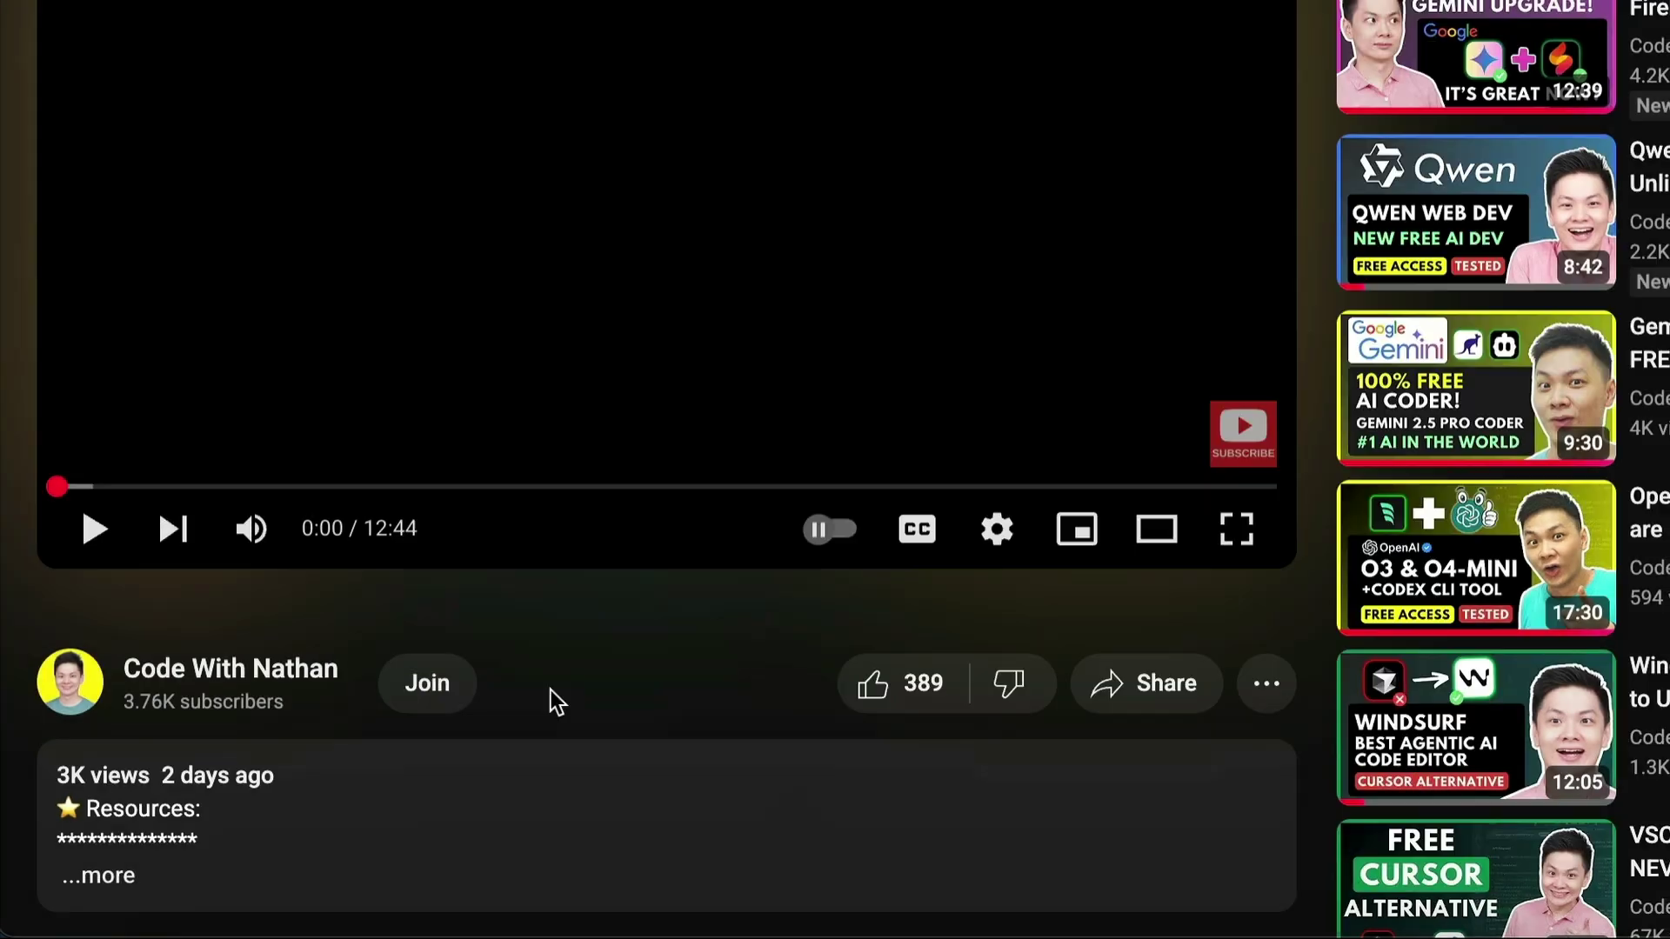
# Step: Open the channel memberships and select the Gold Members tier at $6.99/month
pyautogui.click(438, 687)
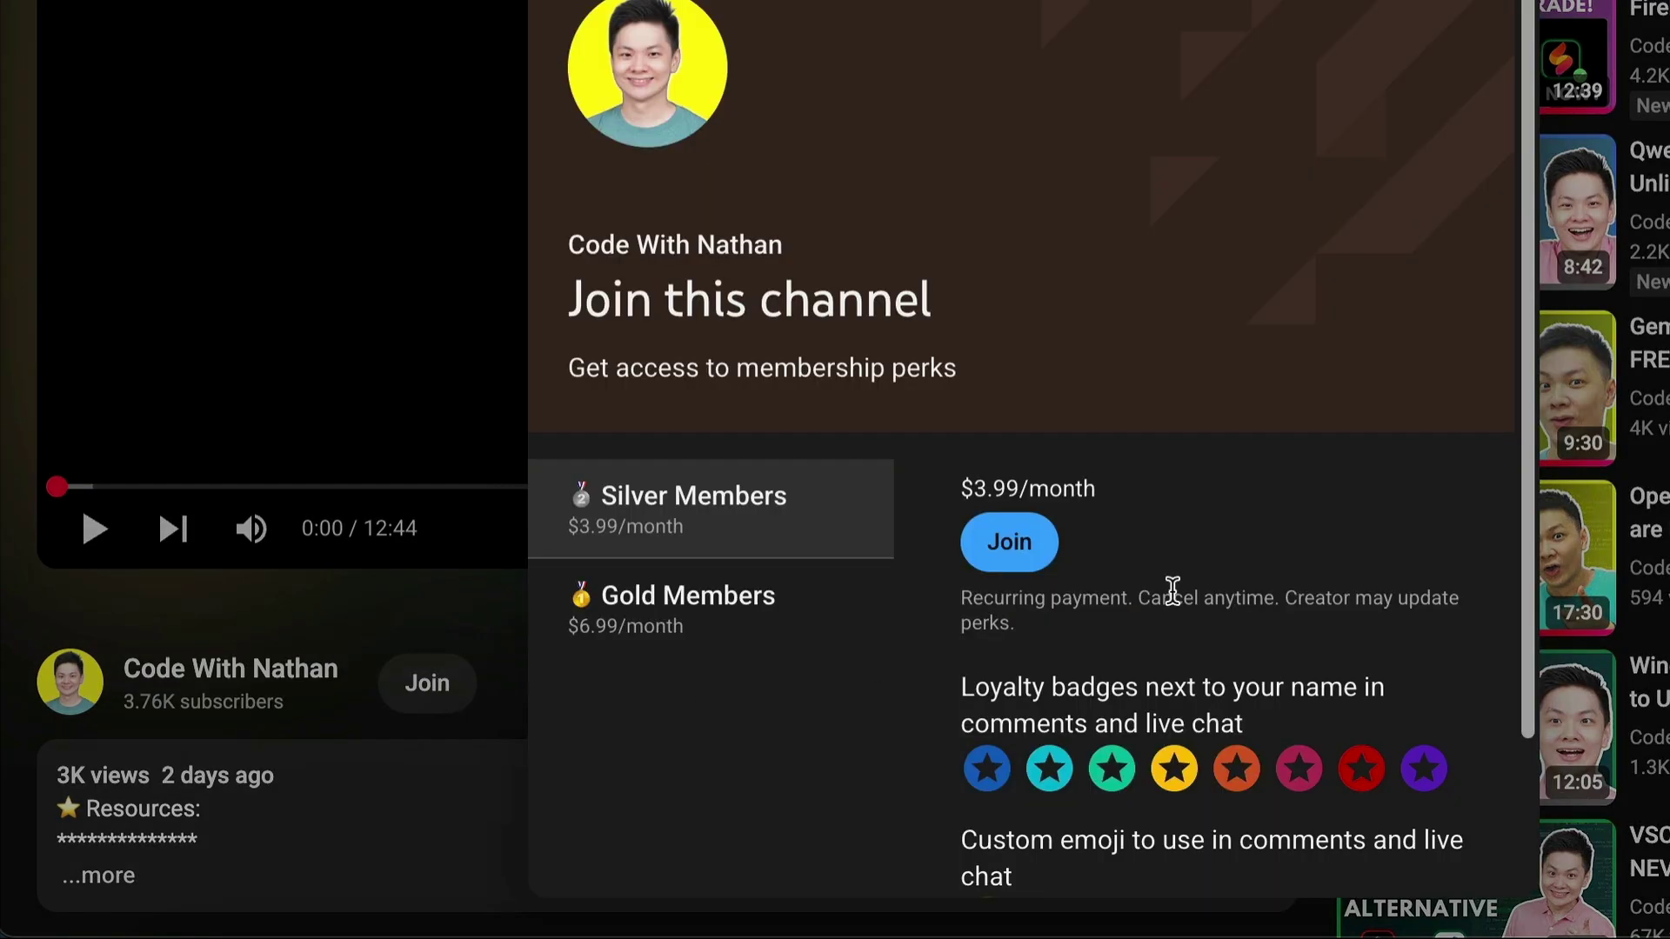
pyautogui.scroll(-2, 1170, 595)
pyautogui.scroll(-1, 1176, 600)
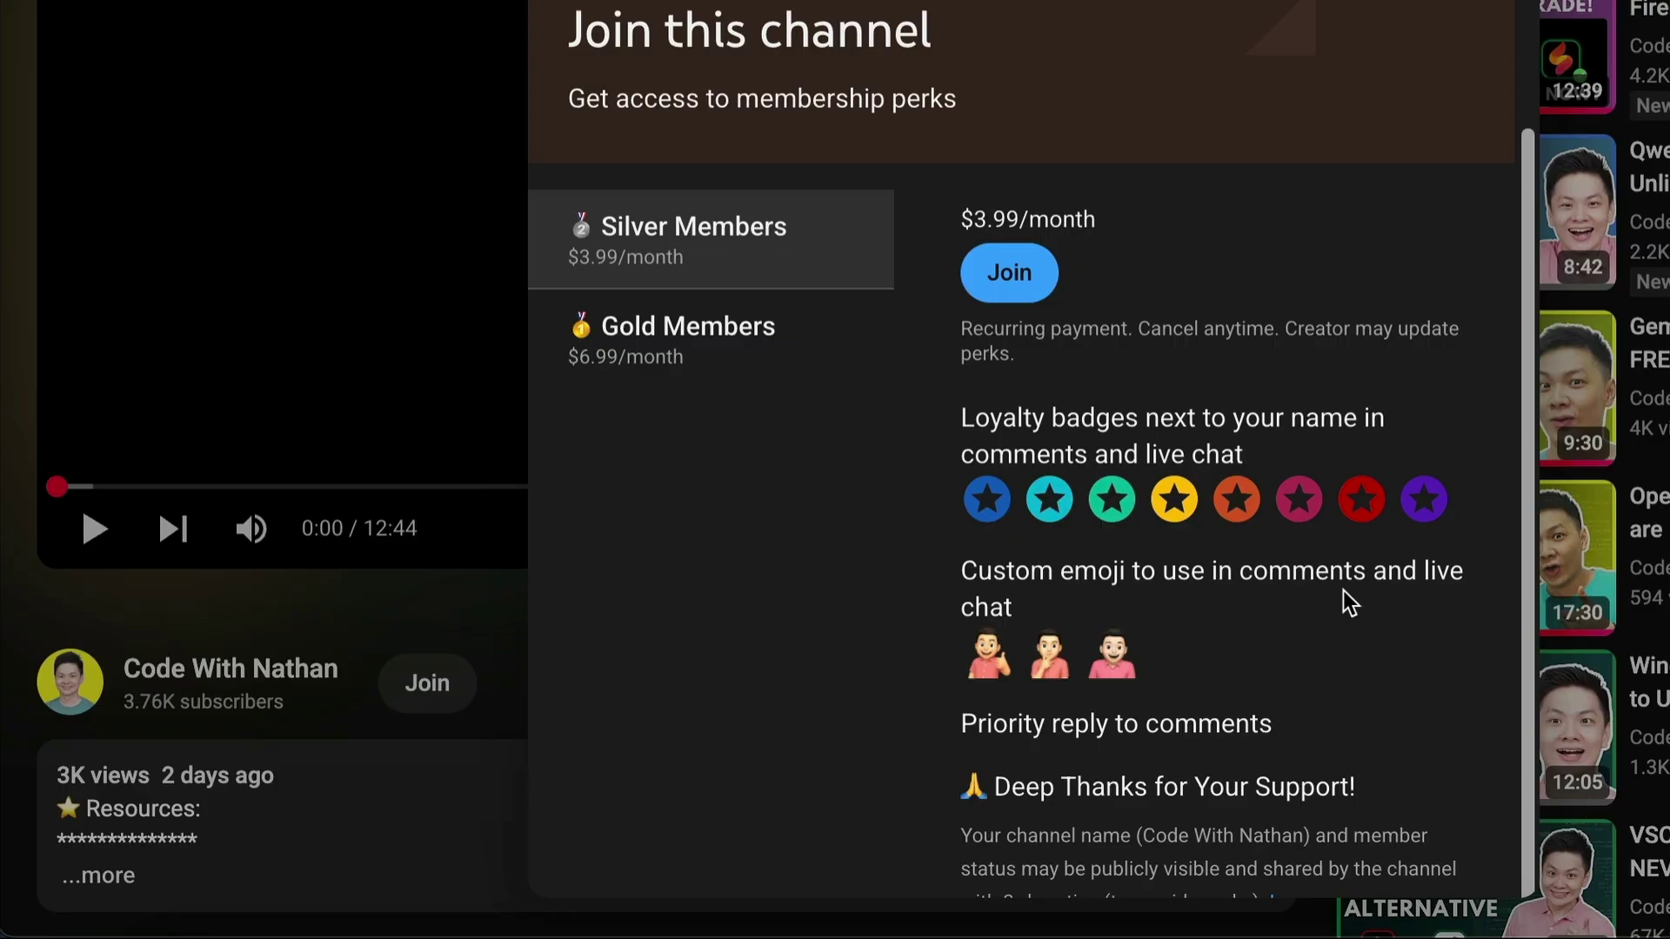
pyautogui.click(806, 343)
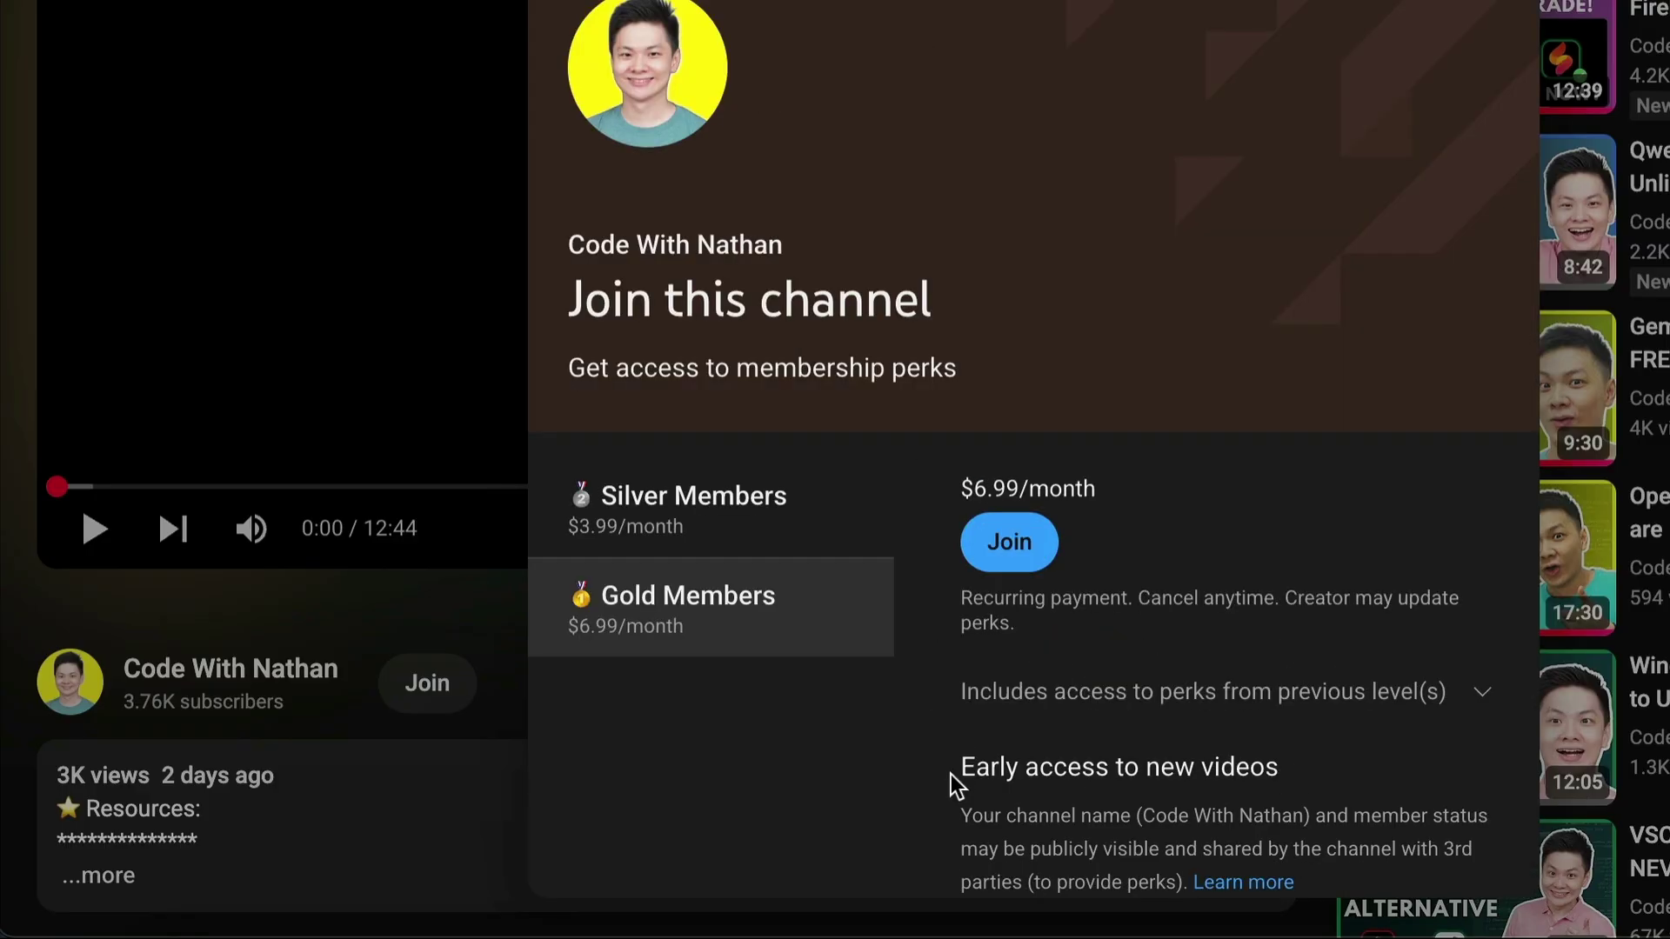
pyautogui.click(1009, 543)
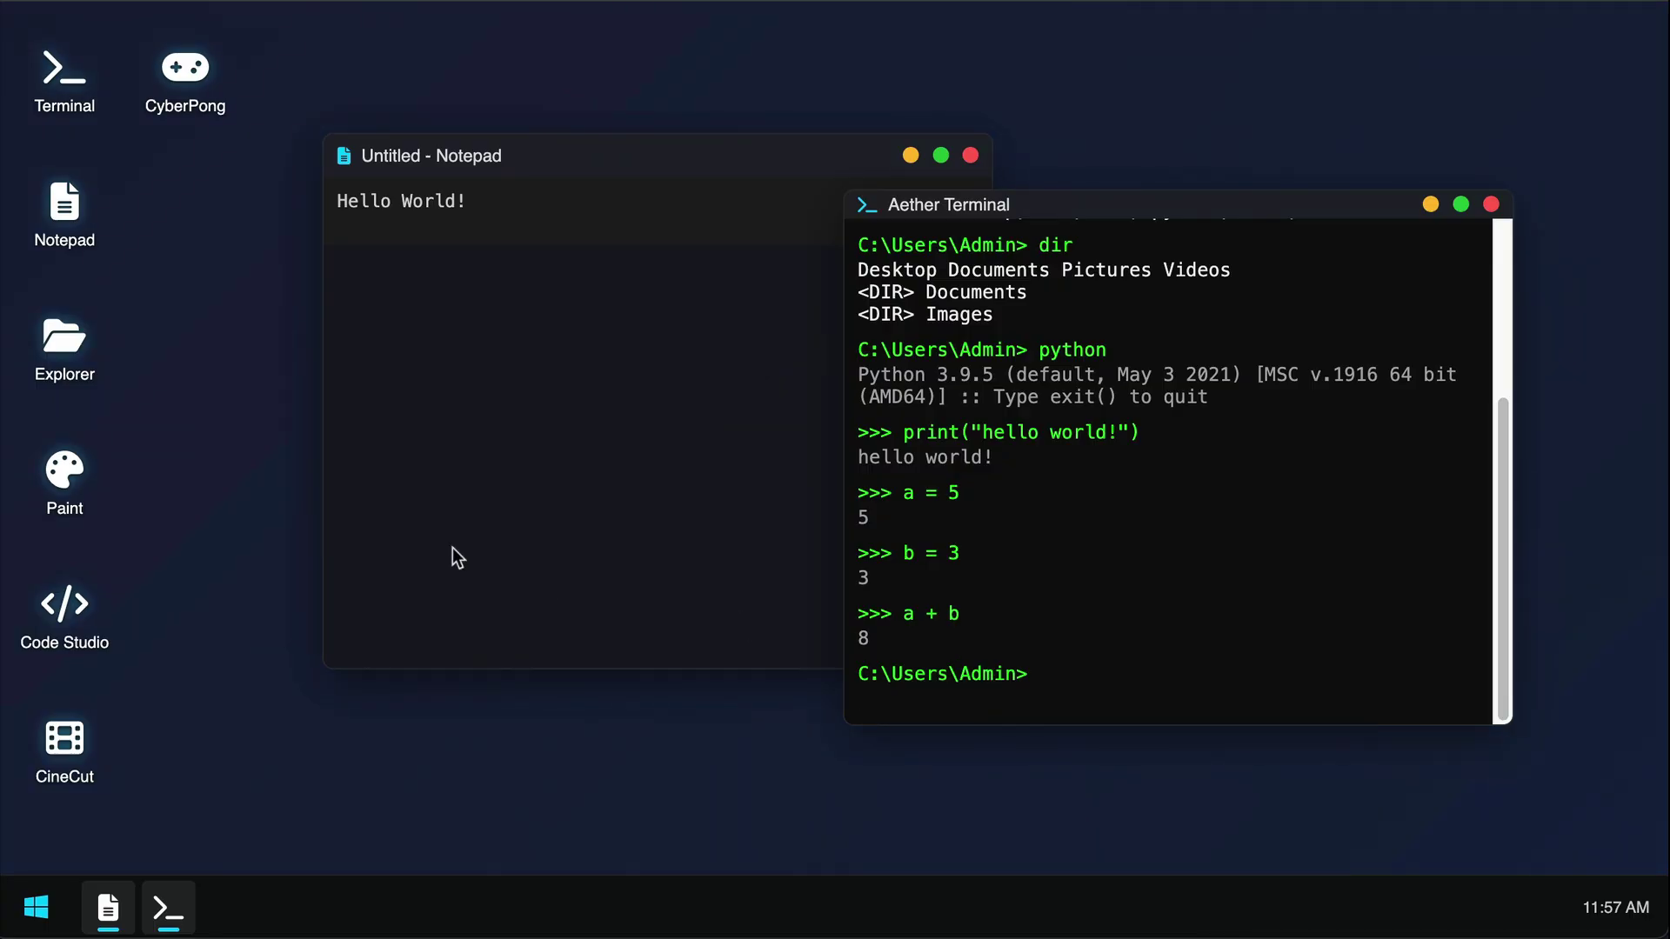
# Step: In Explorer, open Documents, resume.txt, Project and code.js, dismissing alerts, then return to Root
pyautogui.doubleClick(65, 346)
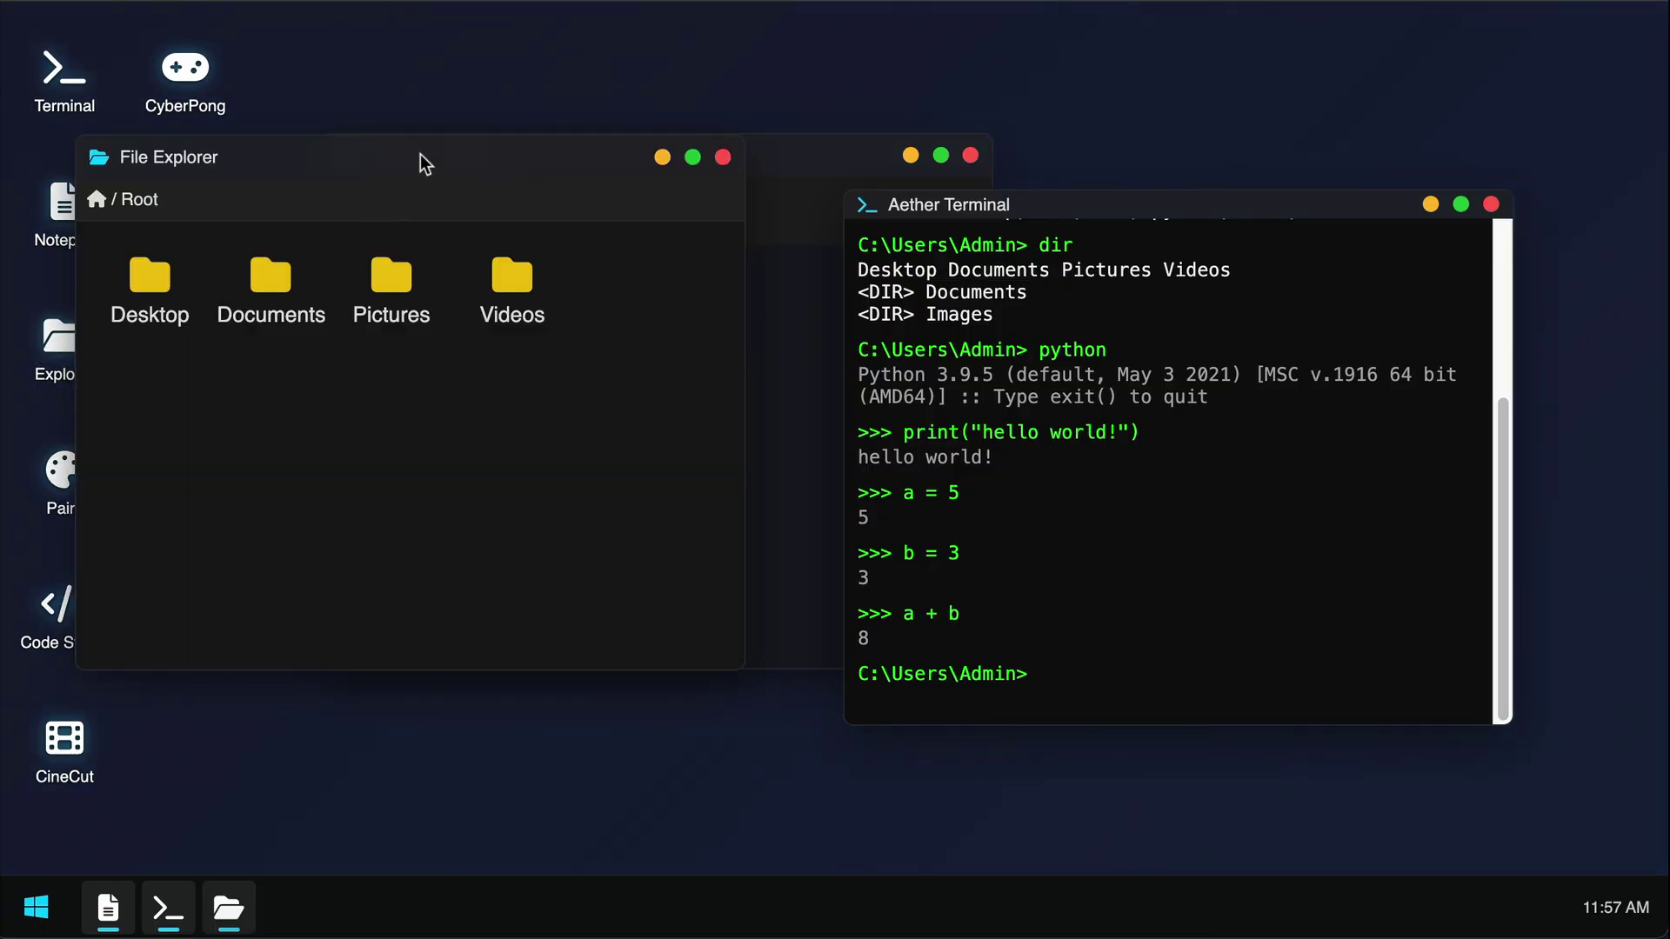
pyautogui.moveTo(421, 164); pyautogui.dragTo(551, 154)
pyautogui.doubleClick(433, 265)
pyautogui.doubleClick(433, 259)
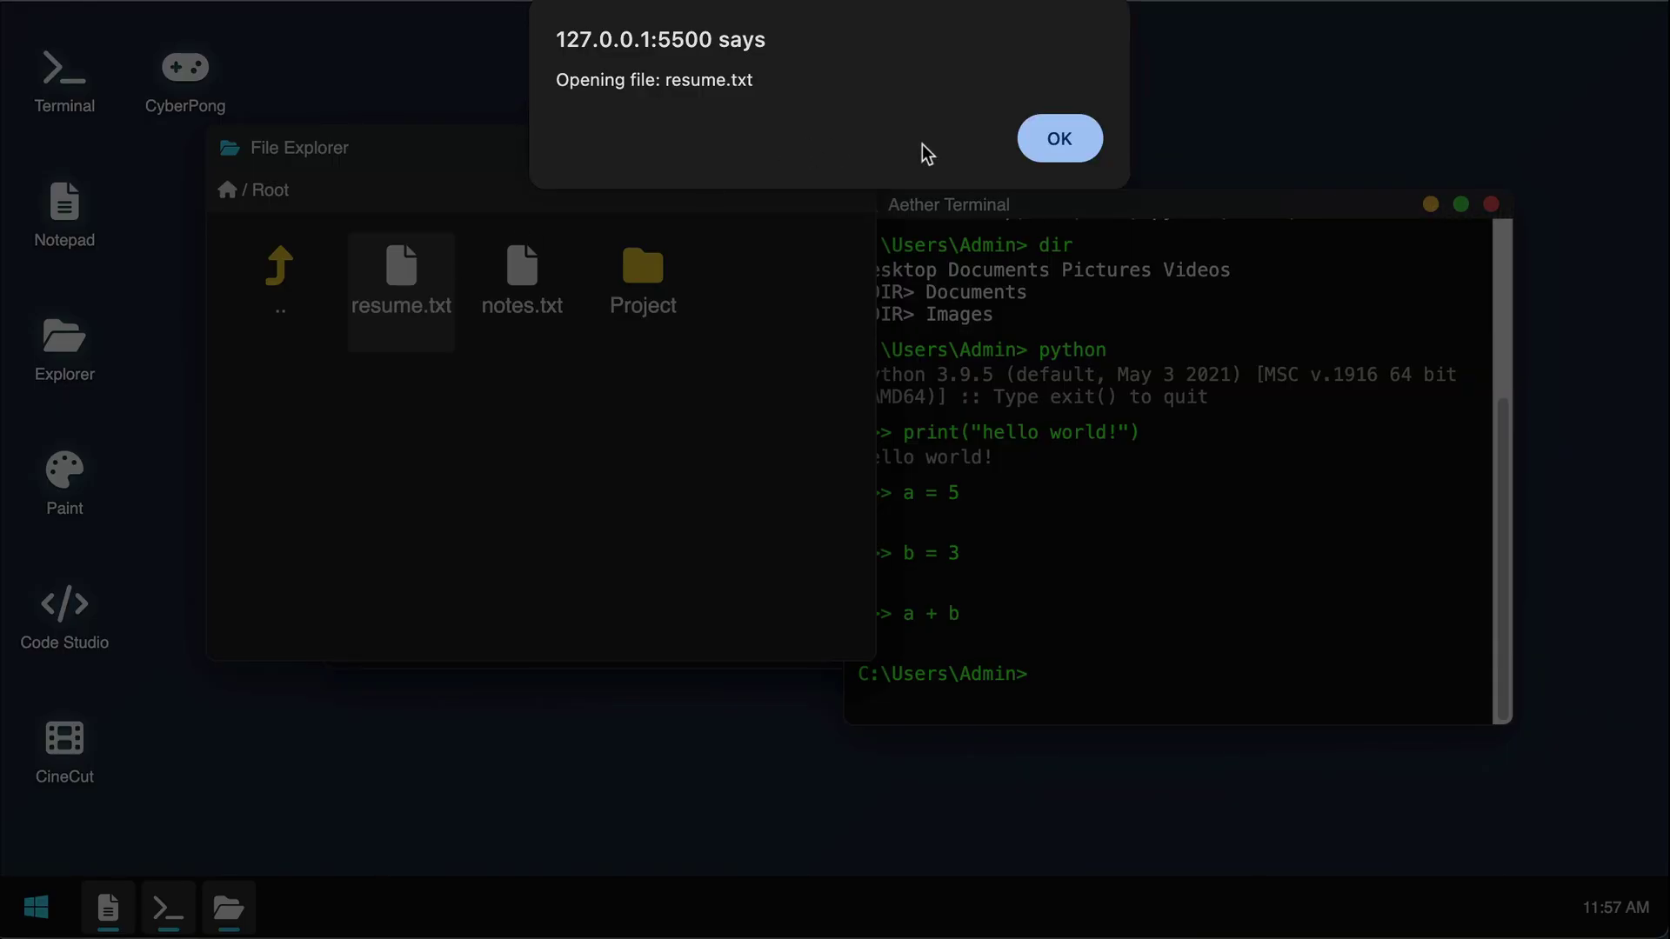
pyautogui.click(1058, 138)
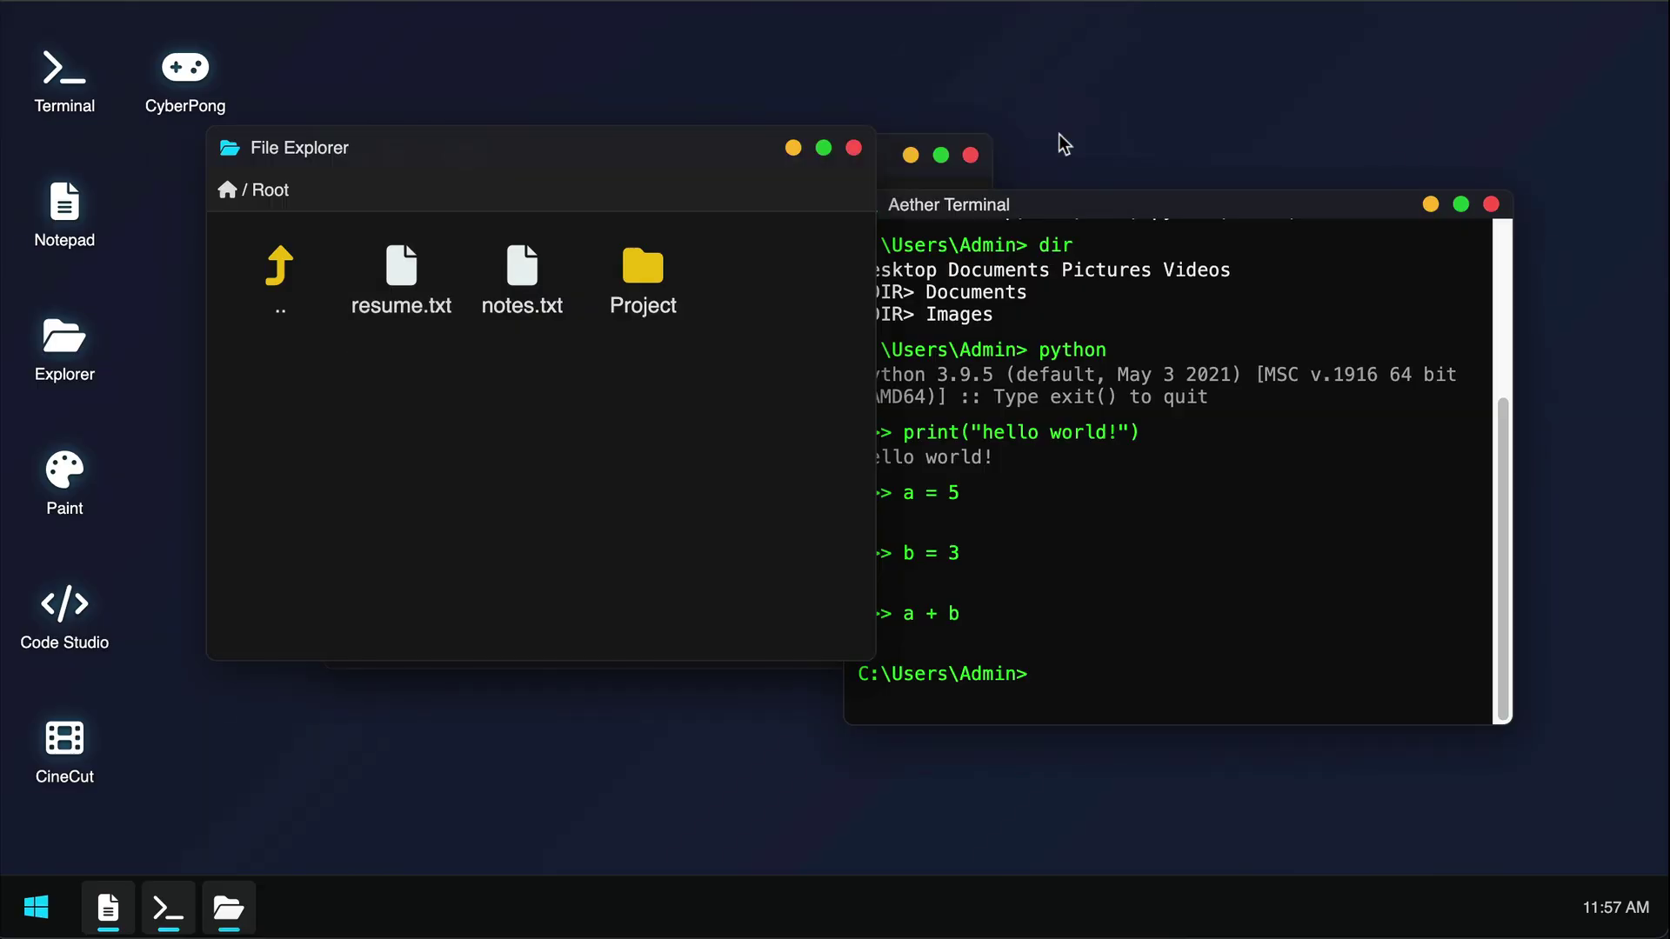
pyautogui.doubleClick(632, 278)
pyautogui.doubleClick(426, 283)
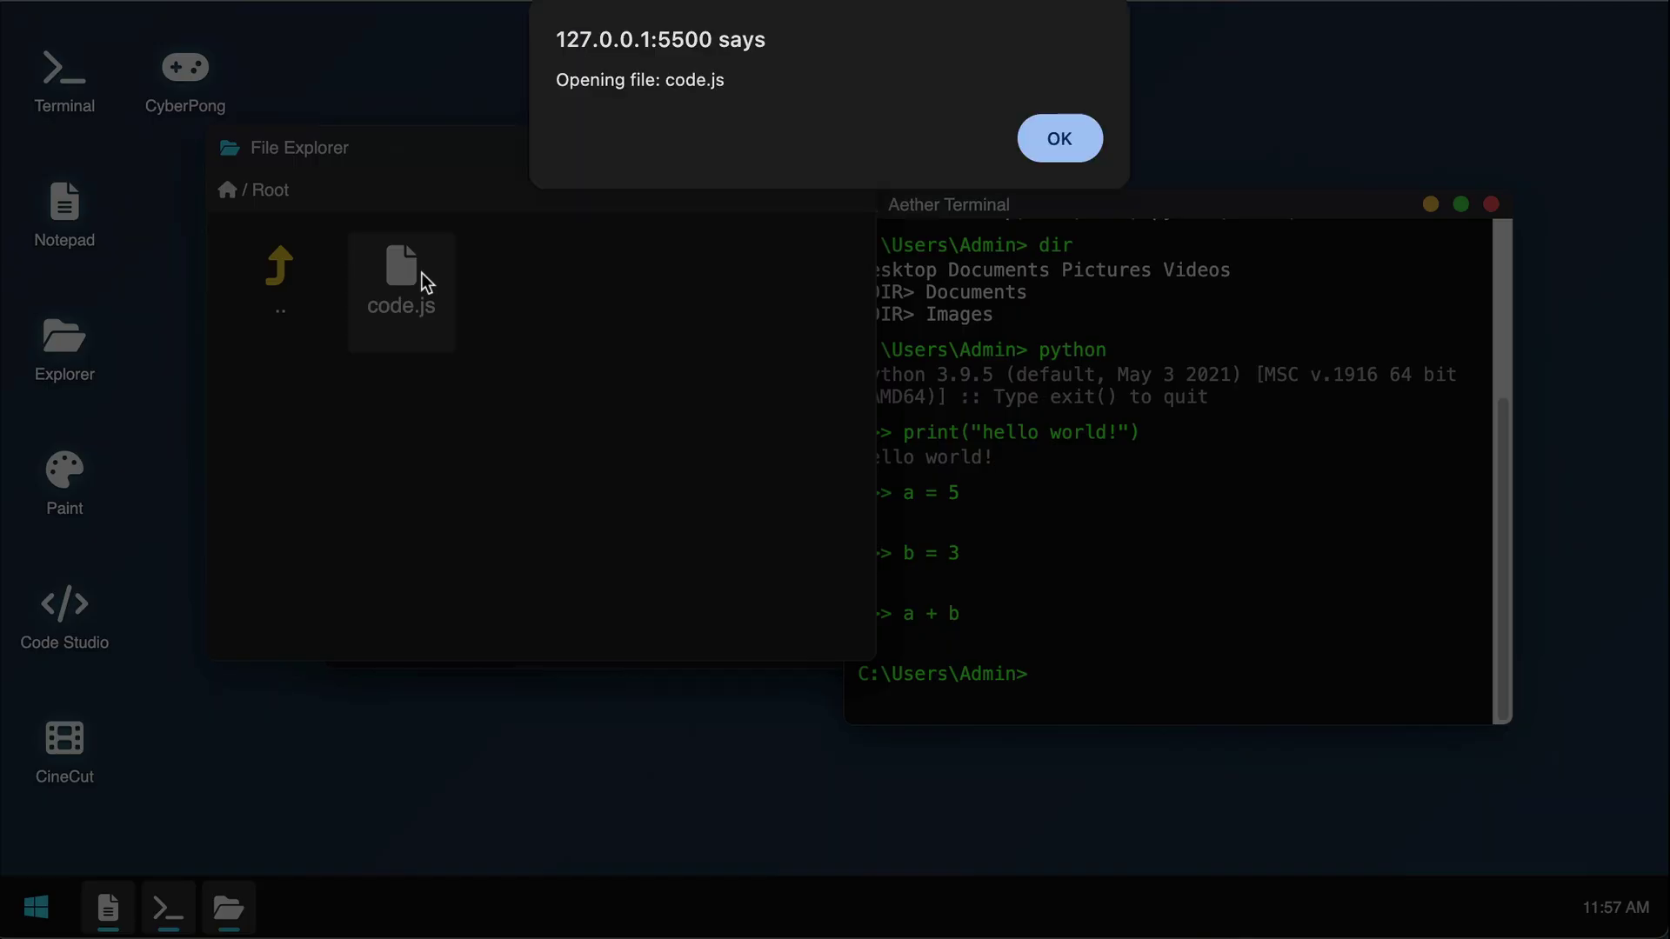
pyautogui.click(1016, 139)
pyautogui.doubleClick(280, 291)
pyautogui.doubleClick(284, 296)
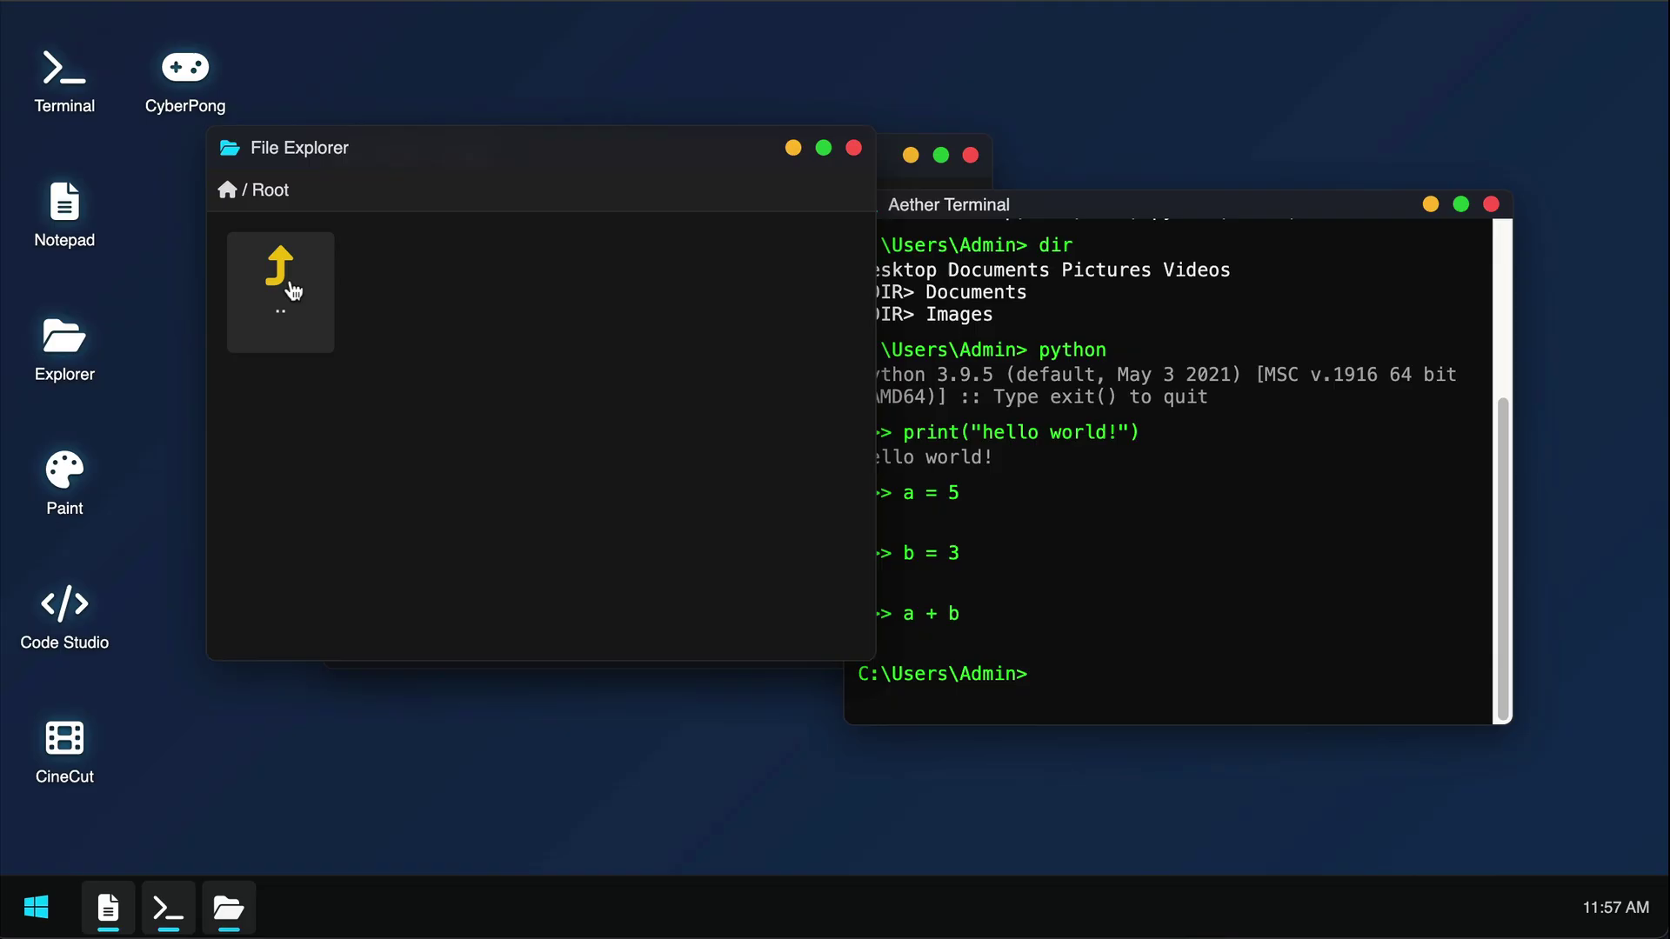
# Step: Draw a green loop and red strokes in Paint Studio, then open Code Studio with main.js
pyautogui.doubleClick(64, 477)
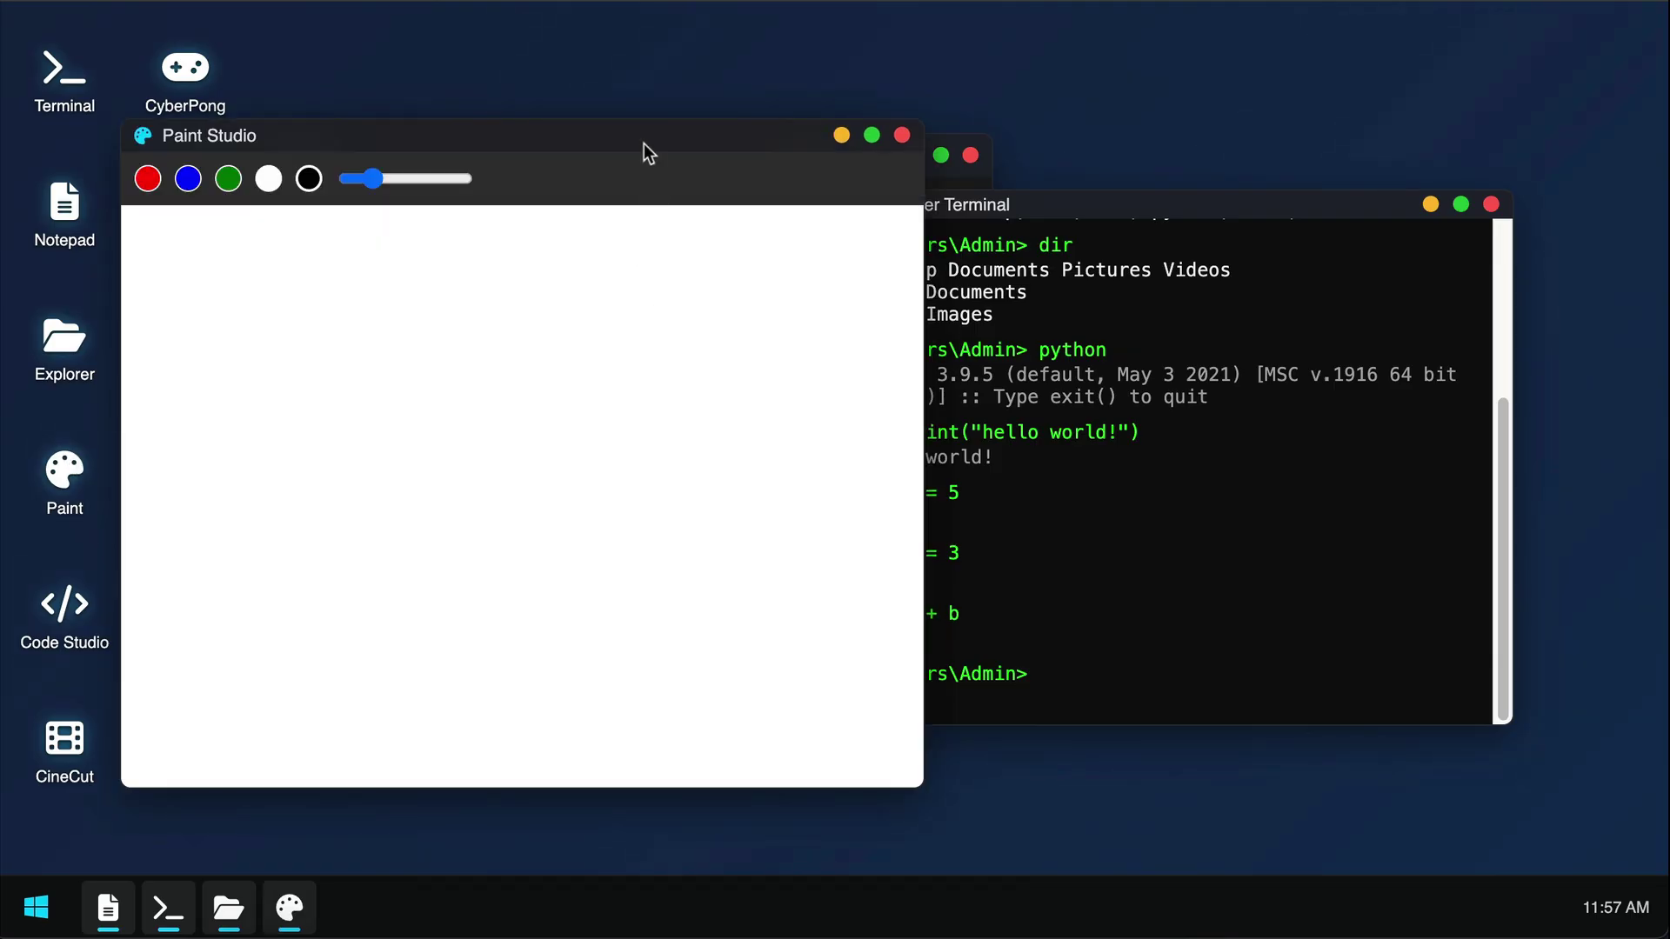
pyautogui.moveTo(648, 152); pyautogui.dragTo(784, 161)
pyautogui.moveTo(500, 390)
pyautogui.mouseDown()
pyautogui.moveTo(682, 418)
pyautogui.moveTo(678, 463)
pyautogui.mouseUp()
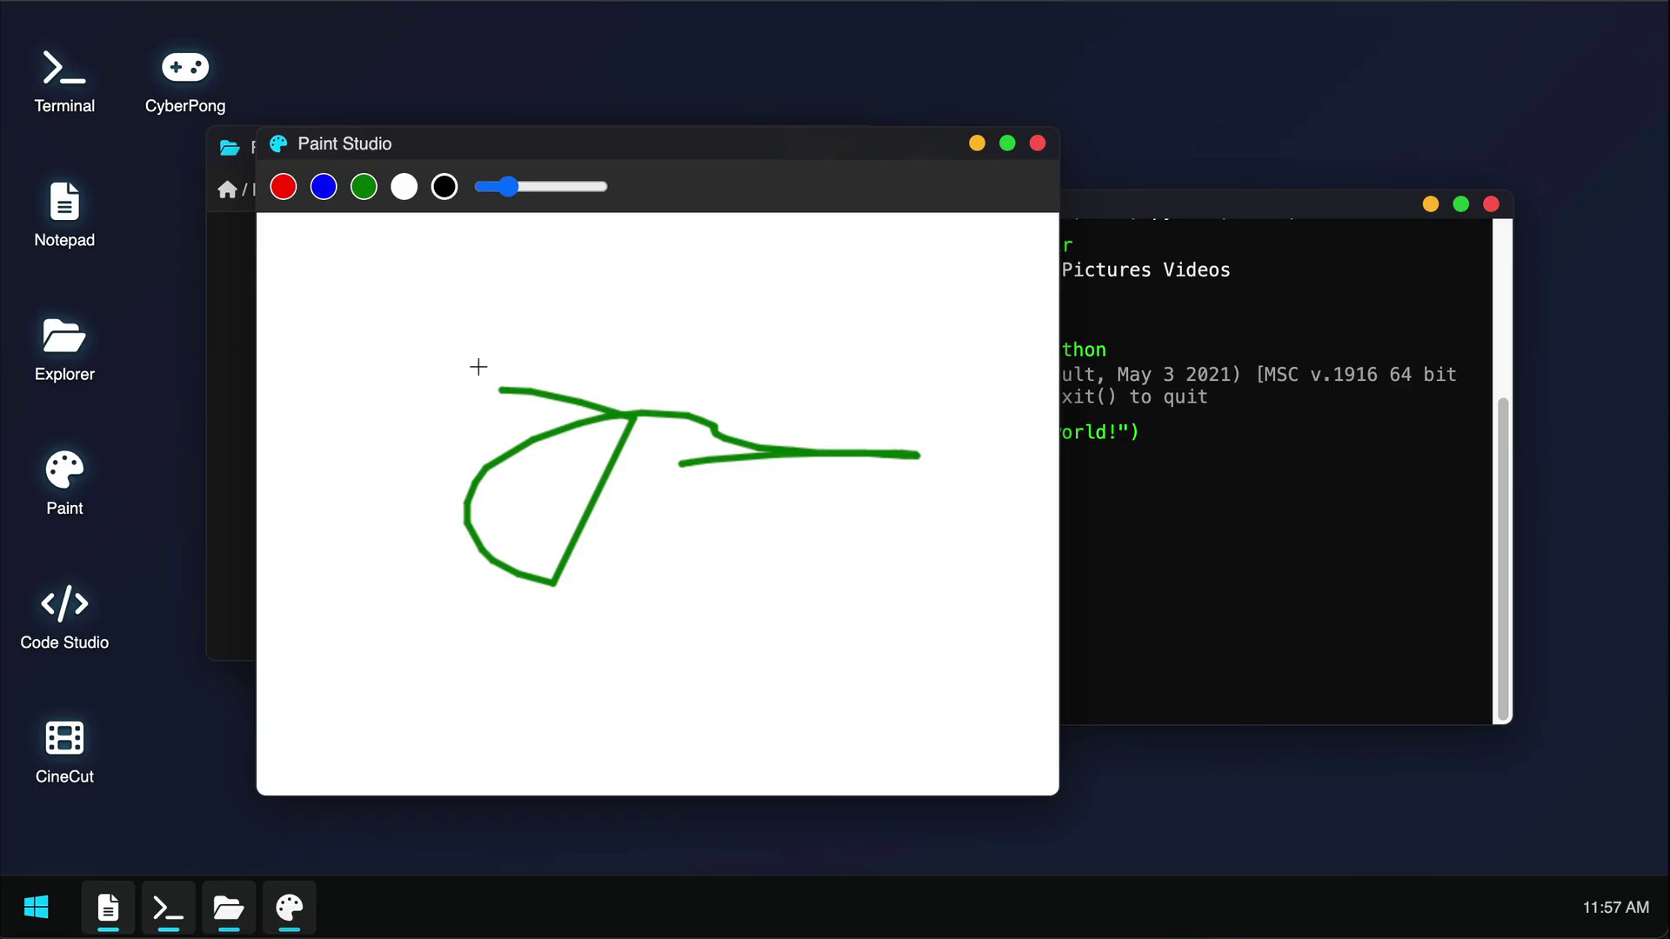
pyautogui.moveTo(467, 291); pyautogui.dragTo(434, 400)
pyautogui.moveTo(645, 300)
pyautogui.mouseDown()
pyautogui.moveTo(528, 445)
pyautogui.moveTo(770, 602)
pyautogui.moveTo(939, 664)
pyautogui.mouseUp()
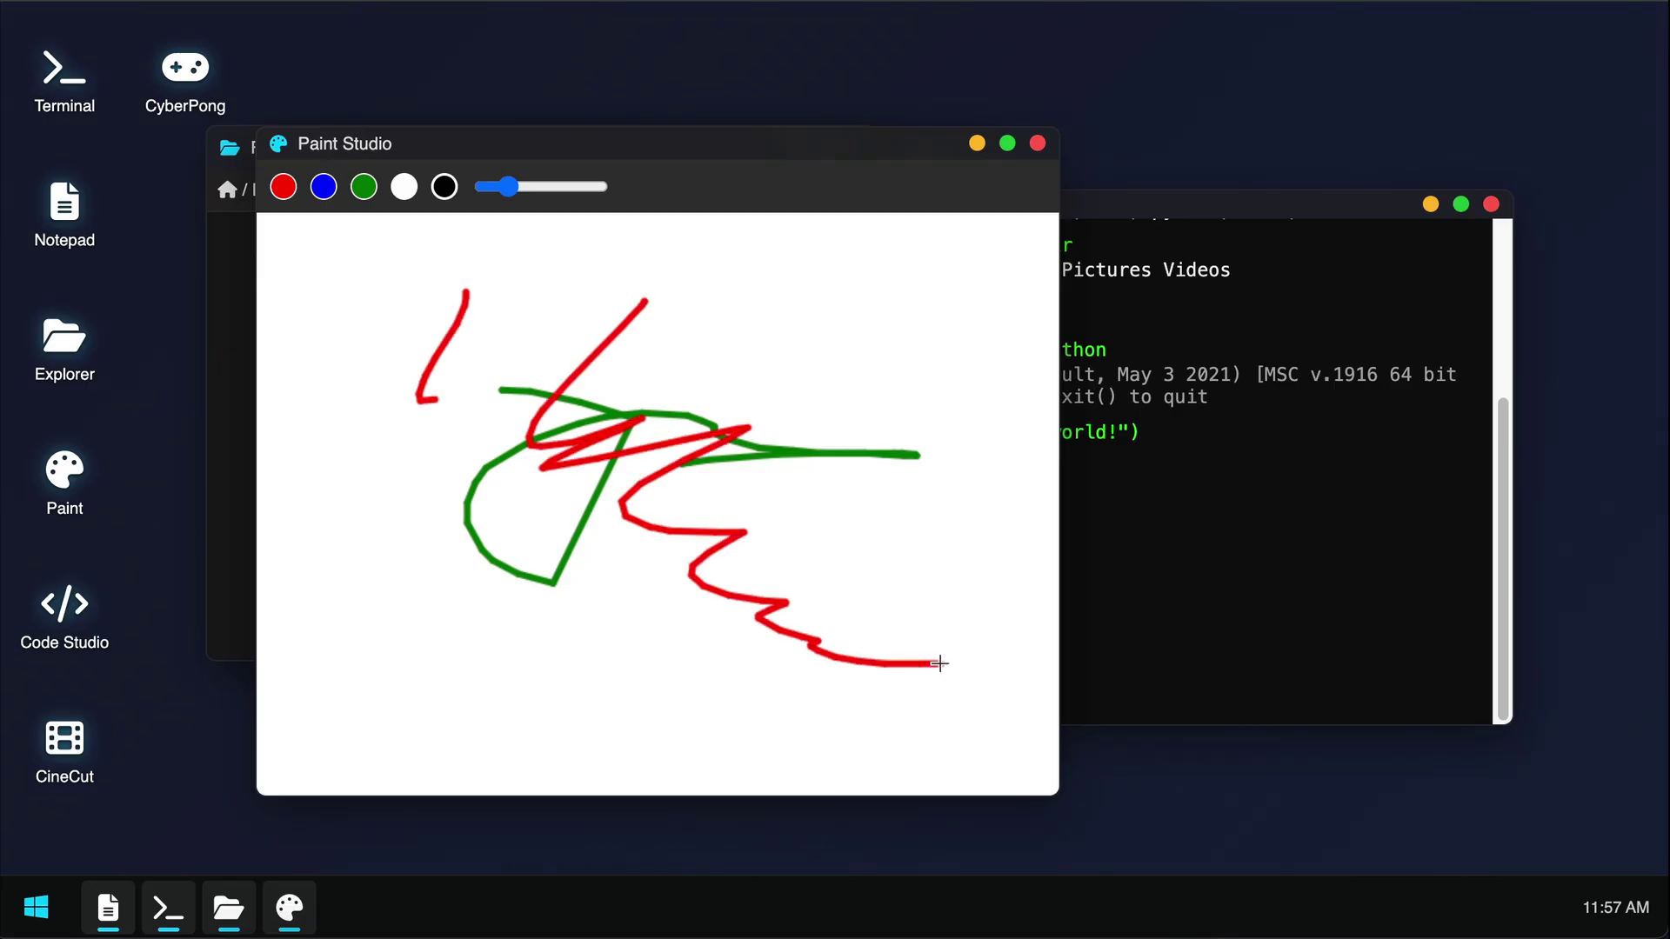
pyautogui.doubleClick(70, 622)
# Step: Move the Code Studio window showing main.js slightly right and down
pyautogui.moveTo(473, 137); pyautogui.dragTo(675, 165)
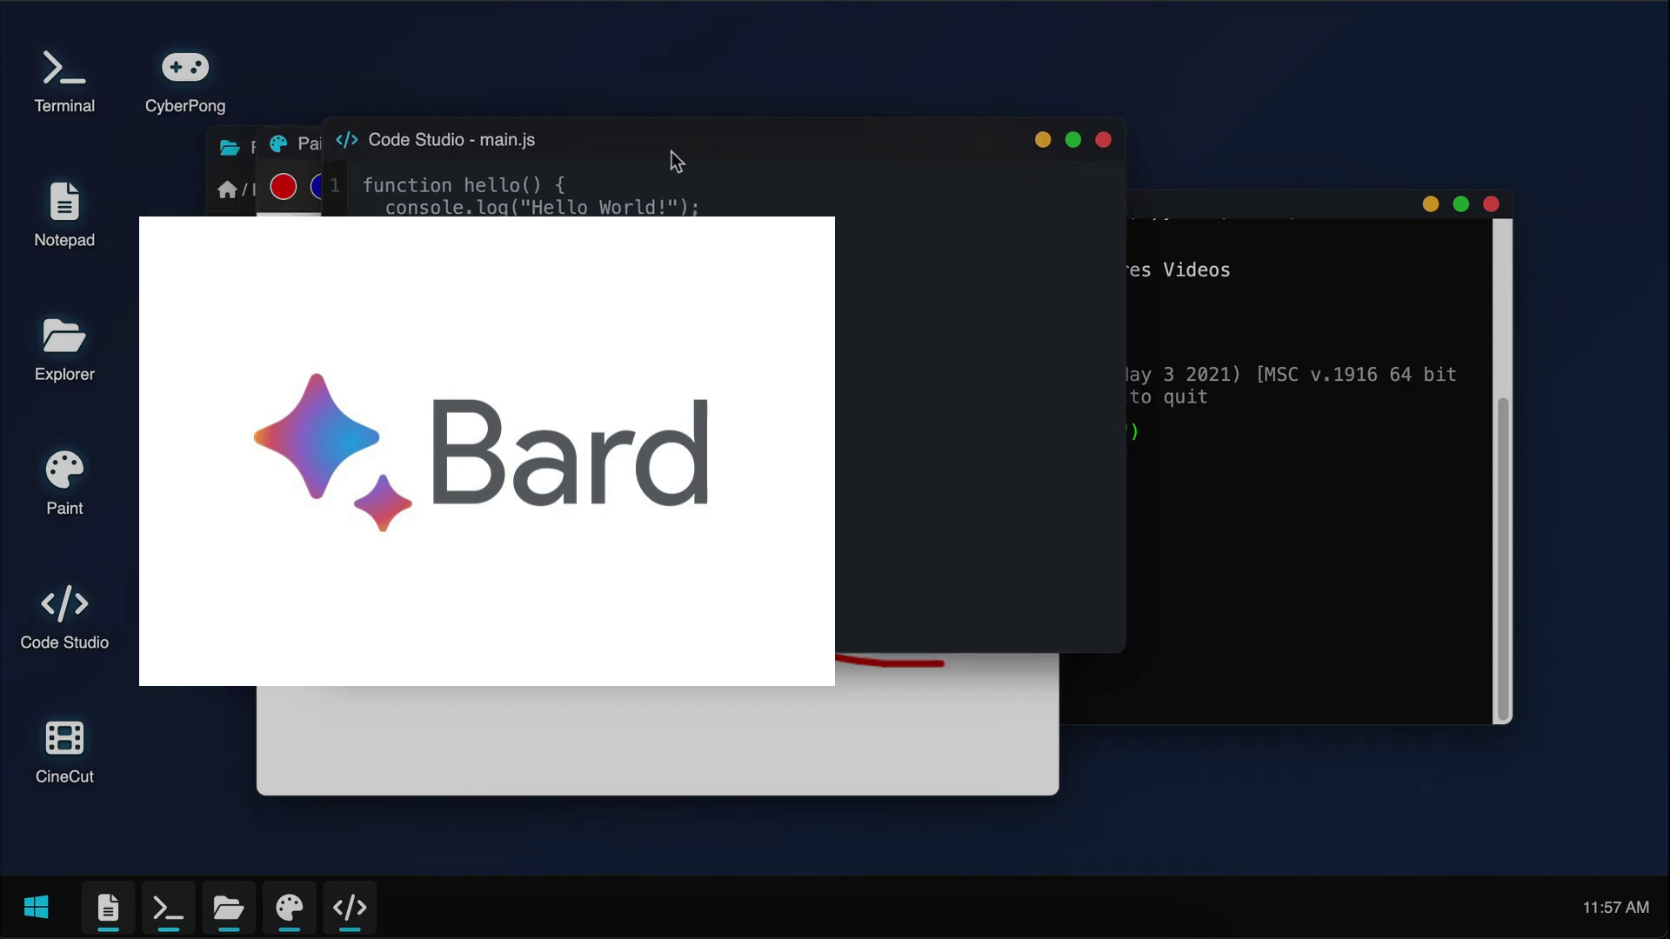